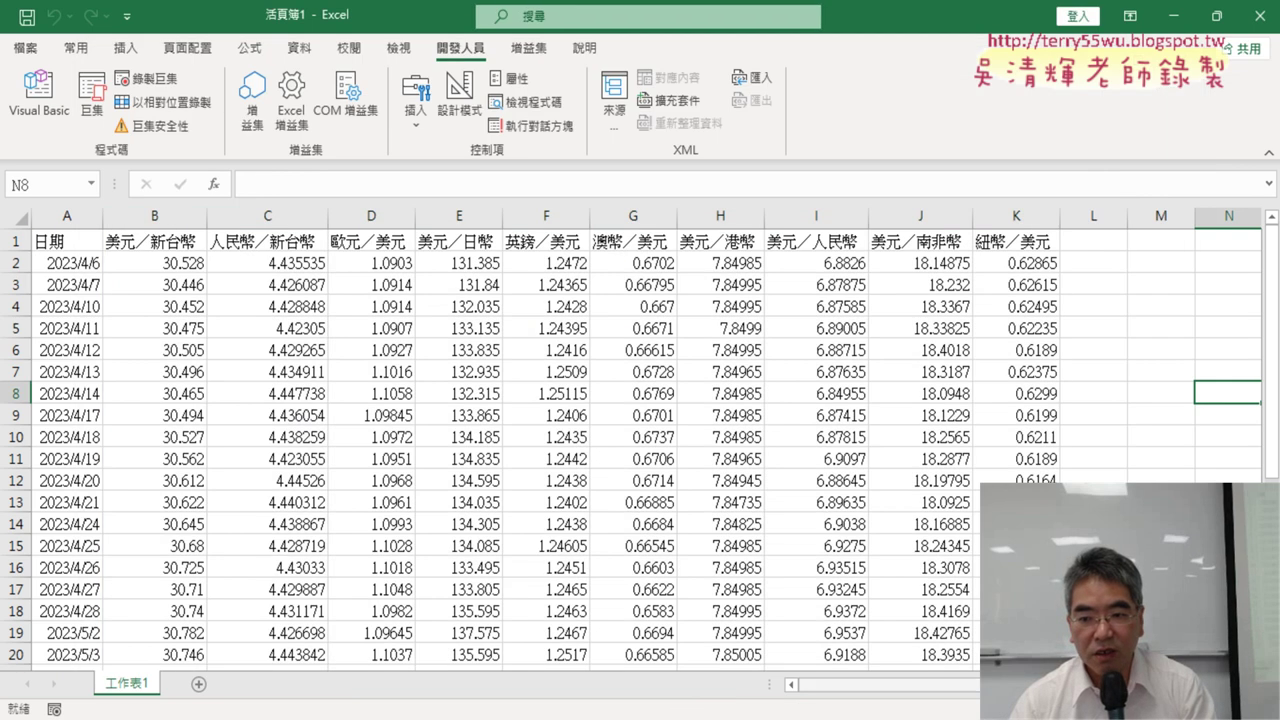
Draw the 美元／新台幣, 人民幣／新台幣 and 歐元／美元 line charts, then delete them all with 刪圖.
{"action": "left_click_drag", "start_coordinate": [830, 685], "coordinate": [987, 685]}
{"action": "left_click", "coordinate": [650, 462]}
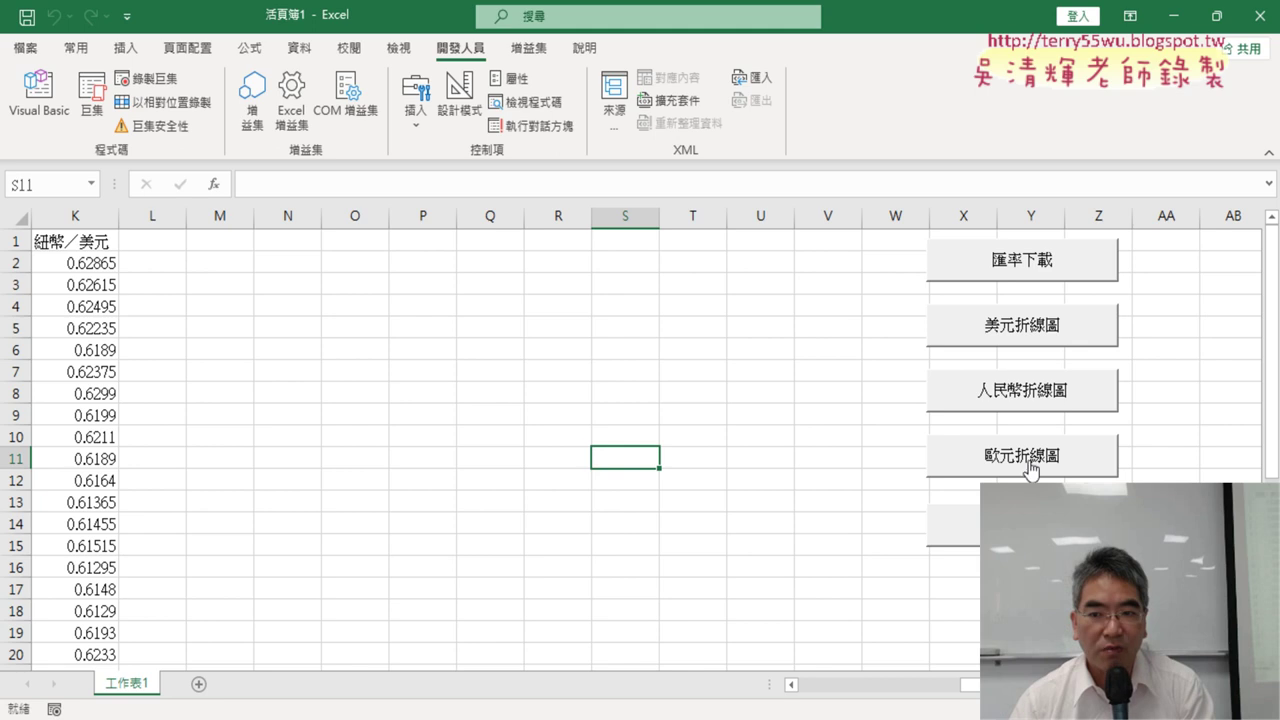
{"action": "left_click", "coordinate": [1037, 334]}
{"action": "left_click", "coordinate": [1037, 400]}
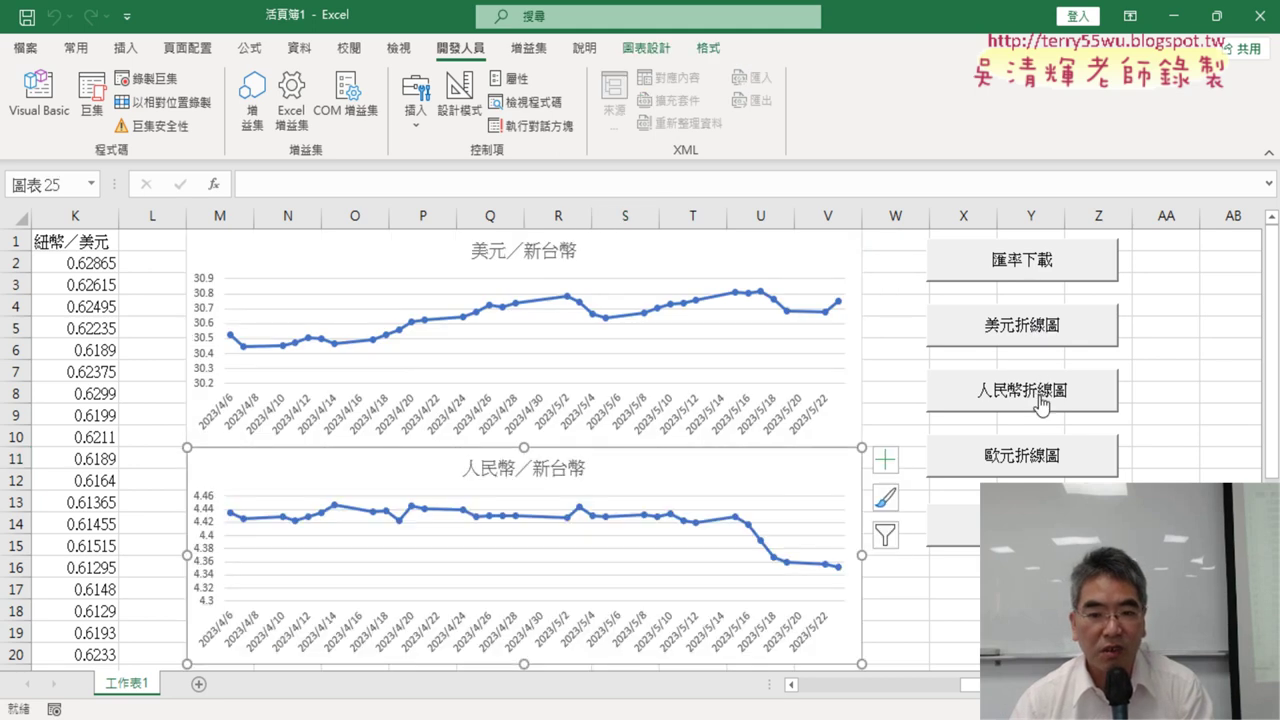
{"action": "left_click", "coordinate": [1038, 458]}
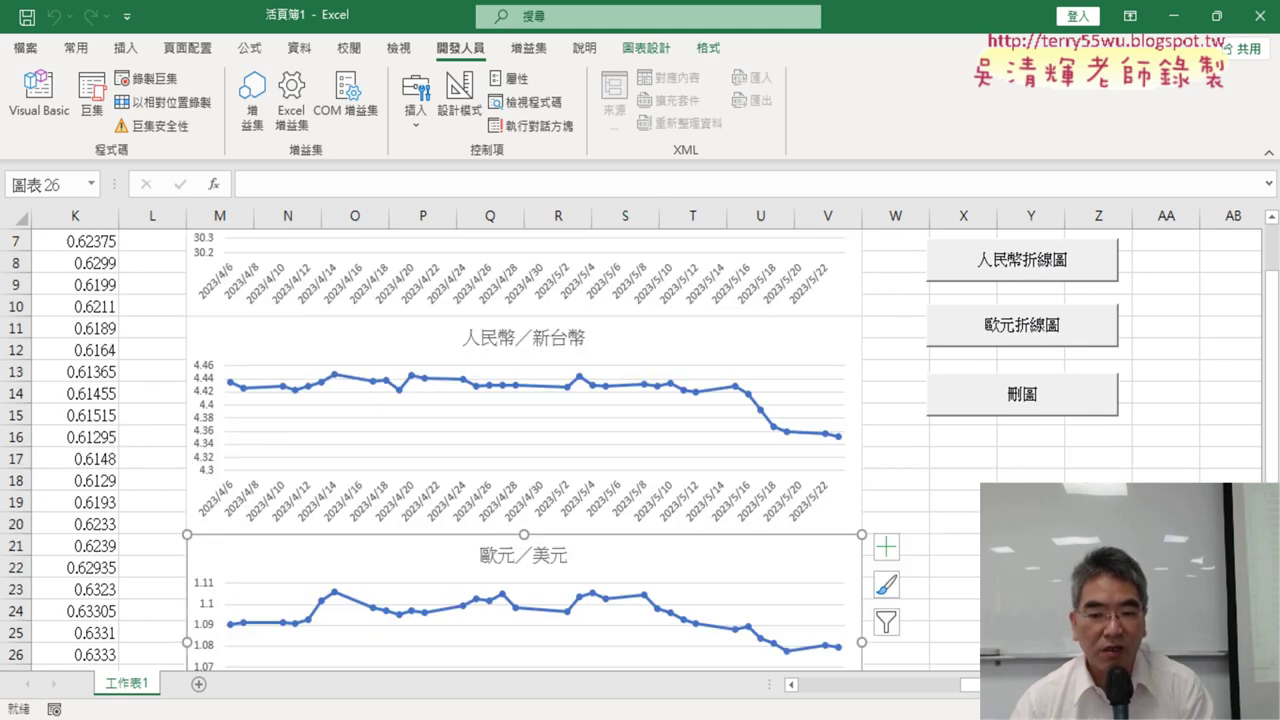
{"action": "left_click", "coordinate": [1037, 342]}
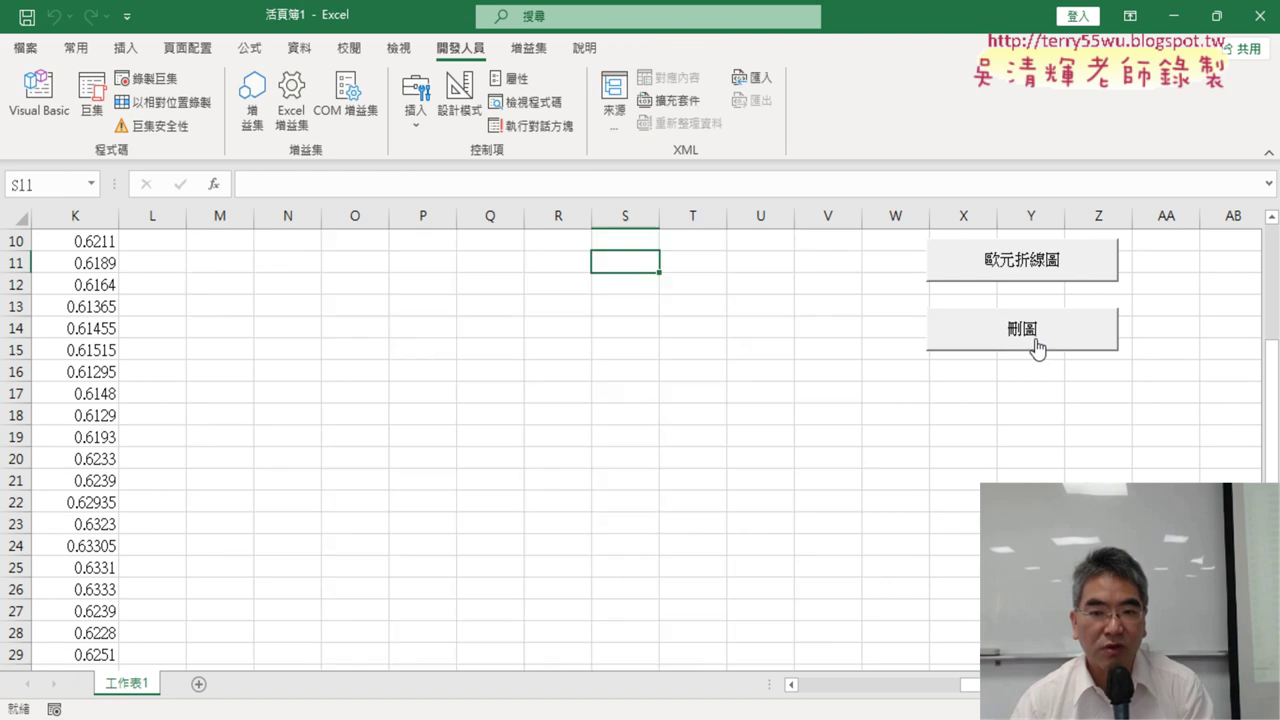
Open the VBA code of the macro assigned to the 刪圖 button.
{"action": "scroll", "coordinate": [1025, 400], "scroll_direction": "up", "scroll_amount": 3}
{"action": "right_click", "coordinate": [1050, 505]}
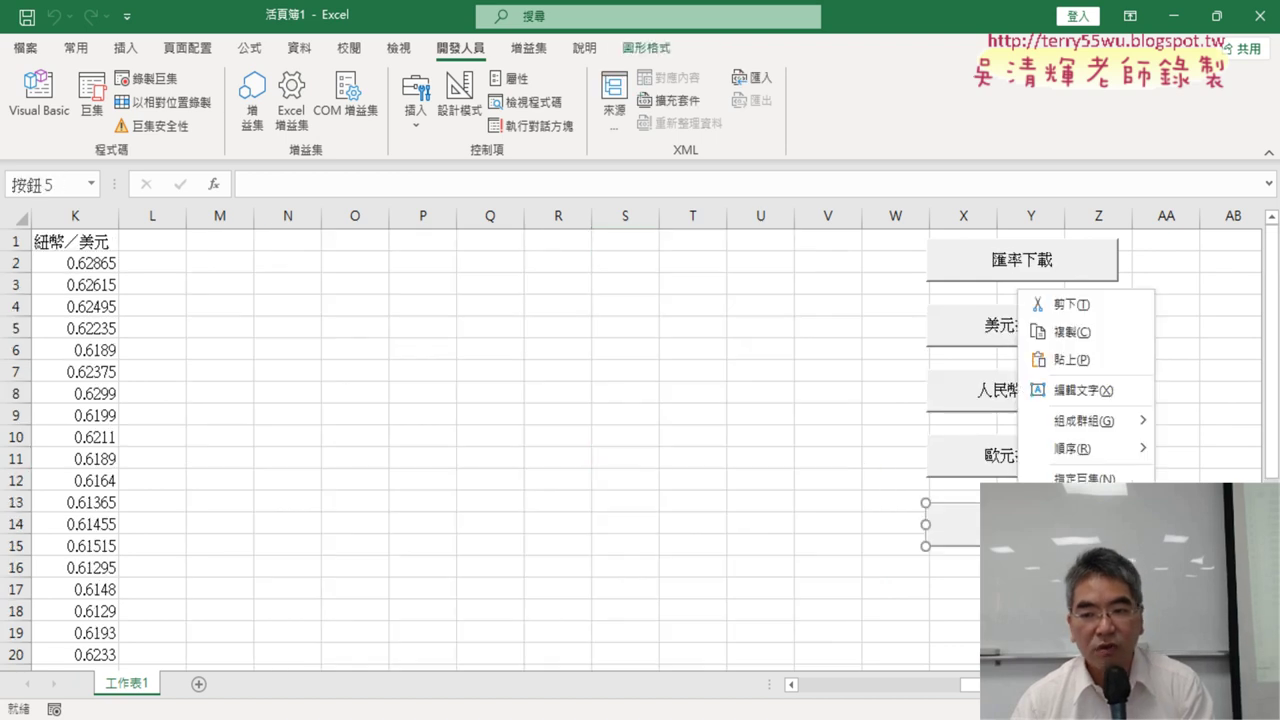
{"action": "left_click", "coordinate": [1085, 478]}
{"action": "left_click", "coordinate": [1225, 332]}
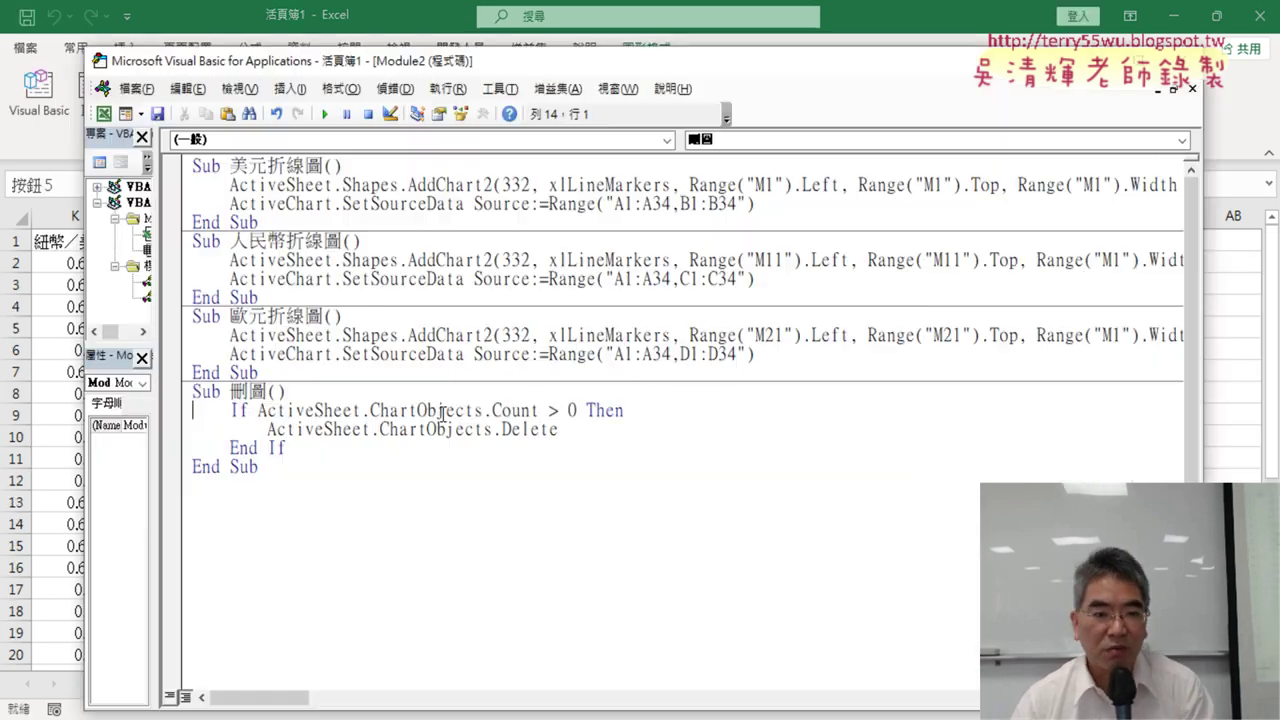
{"action": "mouse_move", "coordinate": [286, 448]}
{"action": "left_mouse_down"}
{"action": "mouse_move", "coordinate": [256, 449]}
{"action": "mouse_move", "coordinate": [186, 411]}
{"action": "left_mouse_up"}
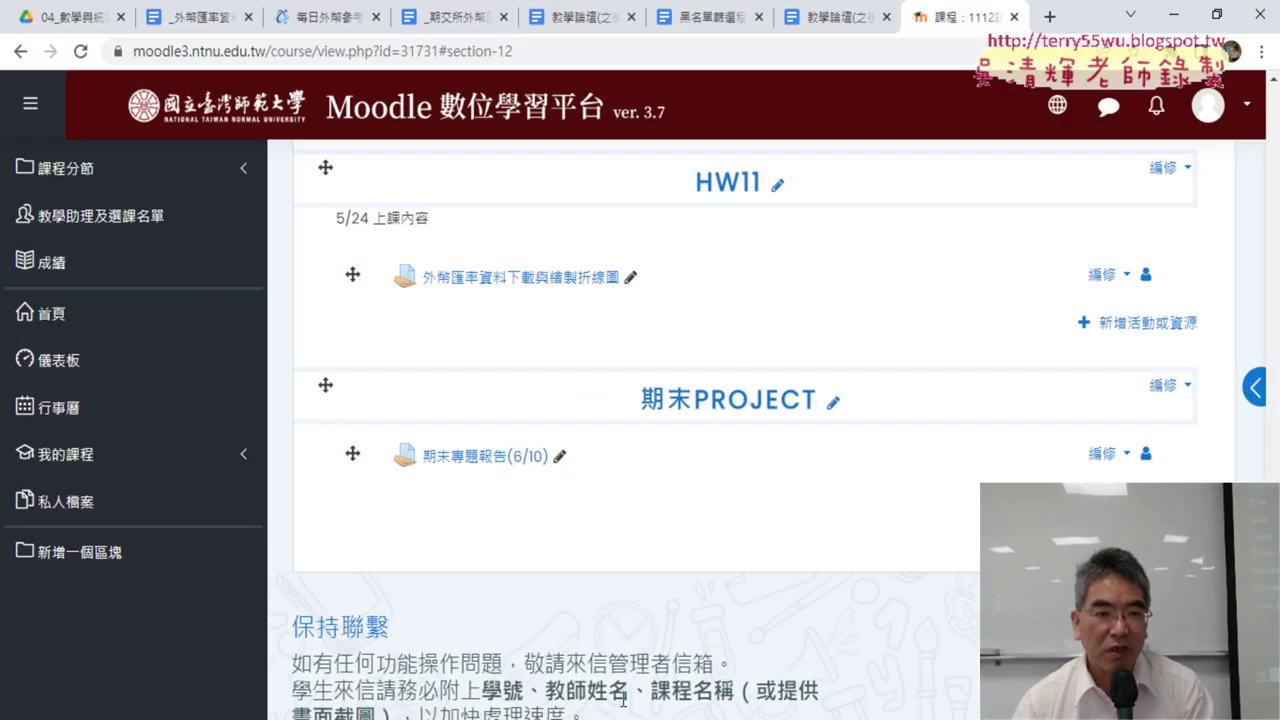
In the exchange-rate notes, highlight the Sub 刪圖 condition ActiveSheet.ChartObjects.Count > 0.
{"action": "left_click", "coordinate": [195, 17]}
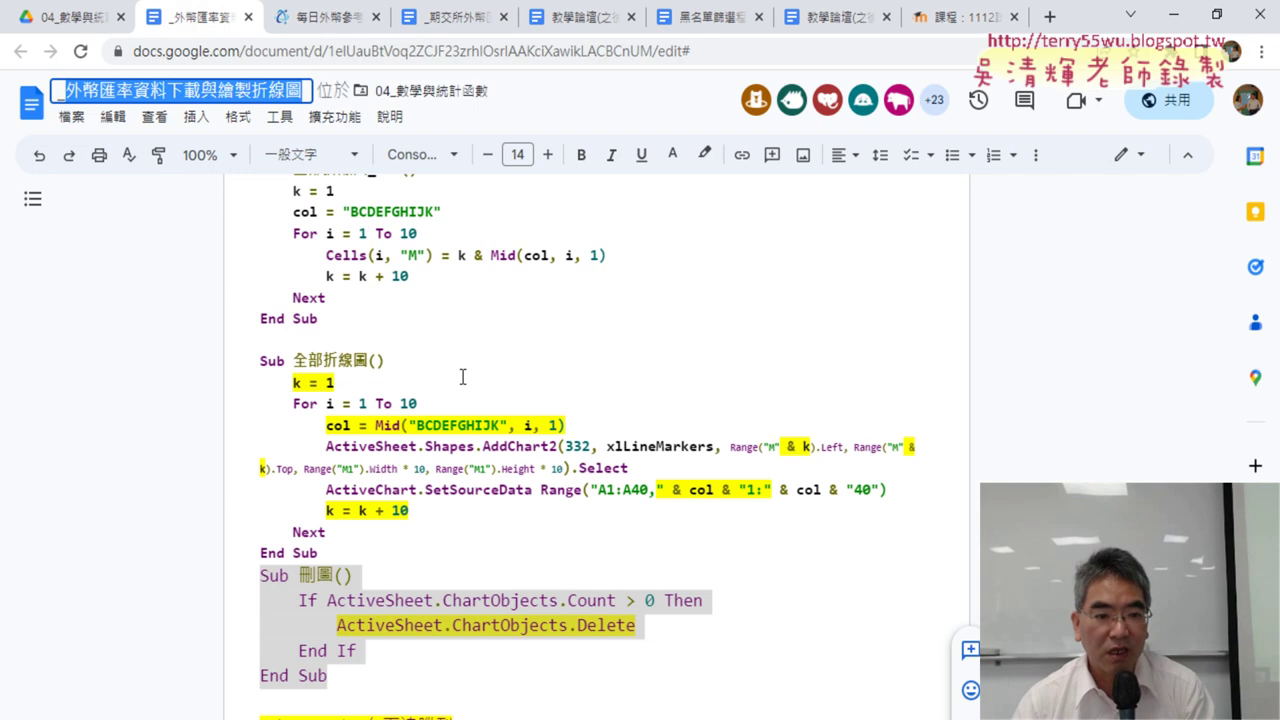
{"action": "scroll", "coordinate": [1160, 464], "scroll_direction": "down", "scroll_amount": 2}
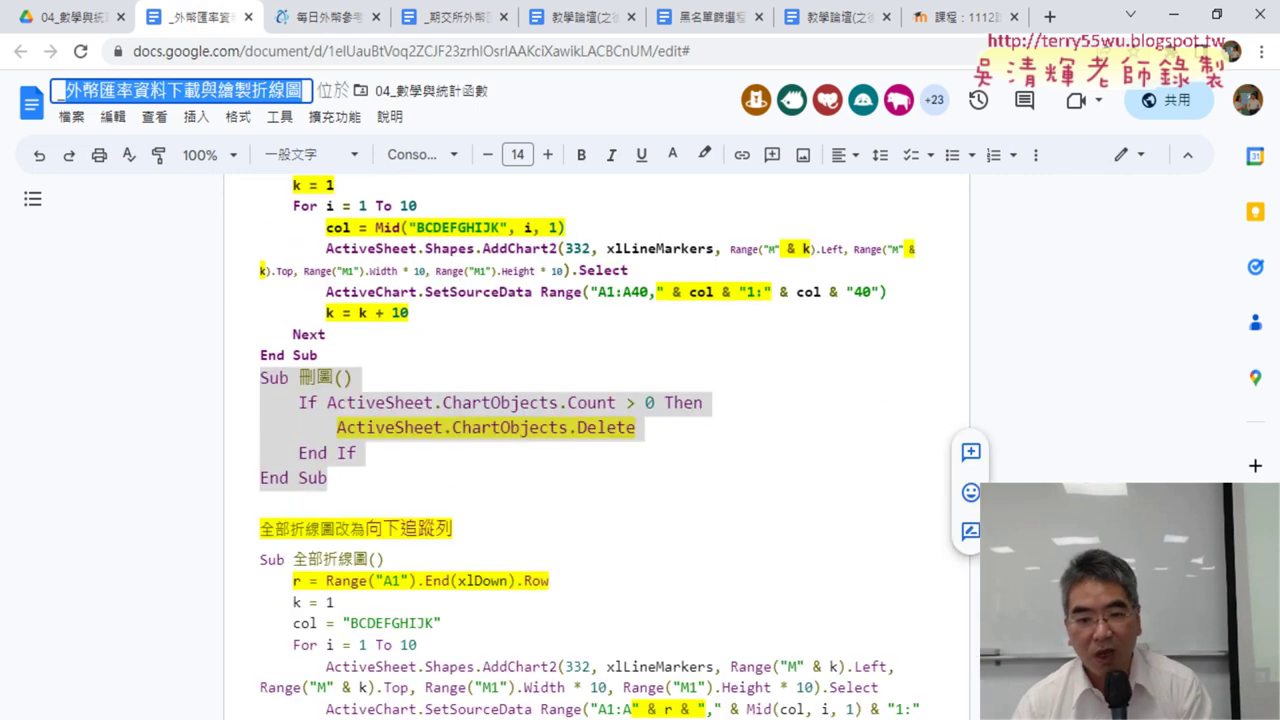
{"action": "left_click", "coordinate": [330, 402]}
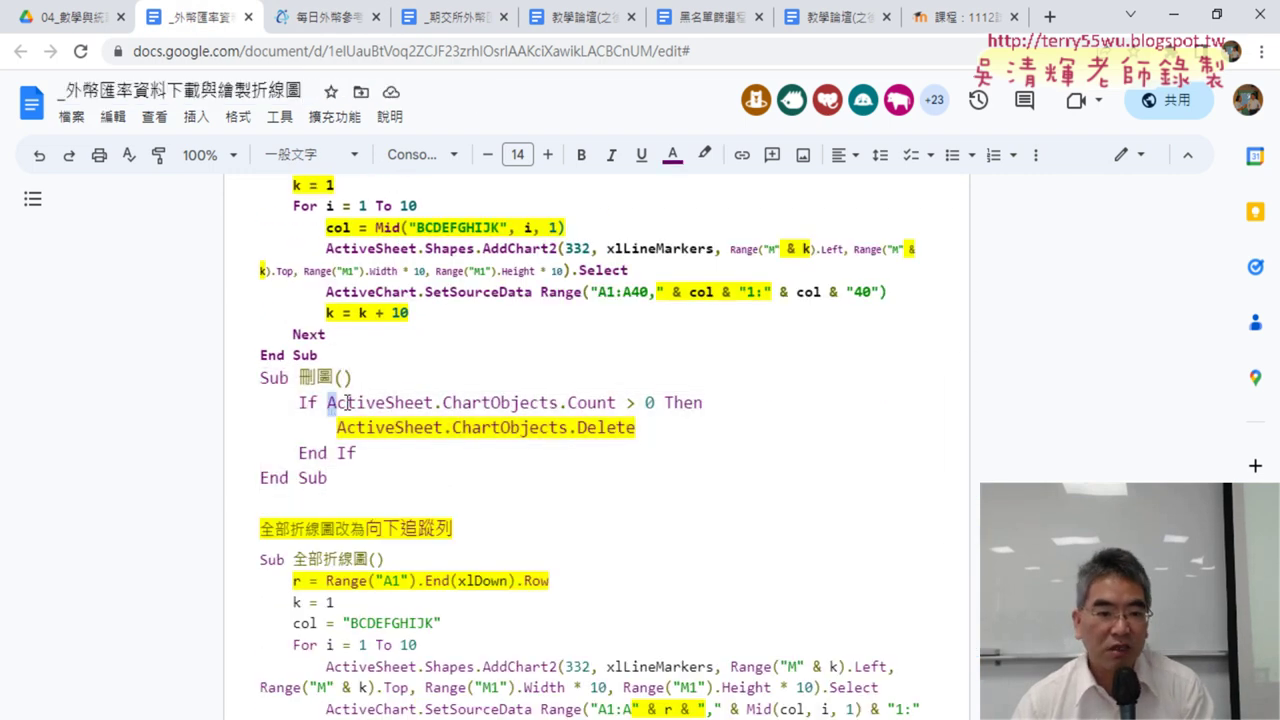
{"action": "left_click_drag", "start_coordinate": [347, 402], "coordinate": [655, 400]}
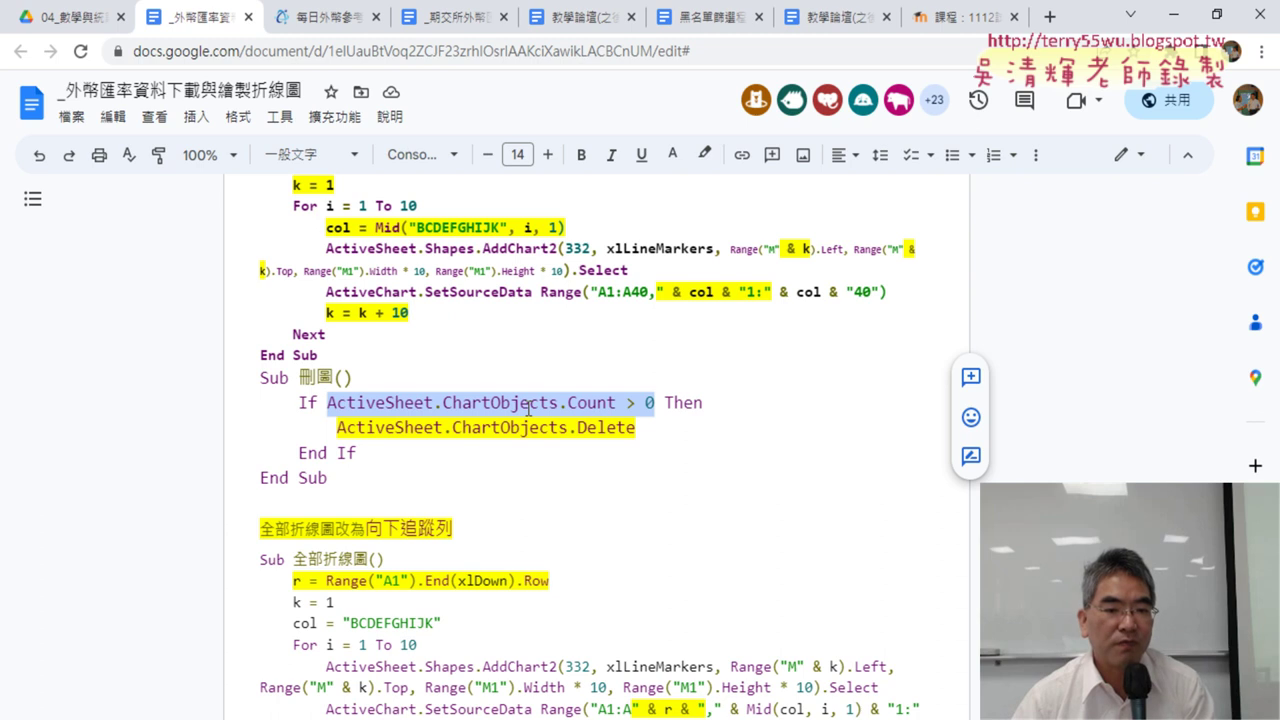
Highlight ChartObjects, > 0 and .Delete, then minimize Chrome to reveal the VBA code.
{"action": "left_click", "coordinate": [451, 403]}
{"action": "left_click_drag", "start_coordinate": [443, 403], "coordinate": [560, 402]}
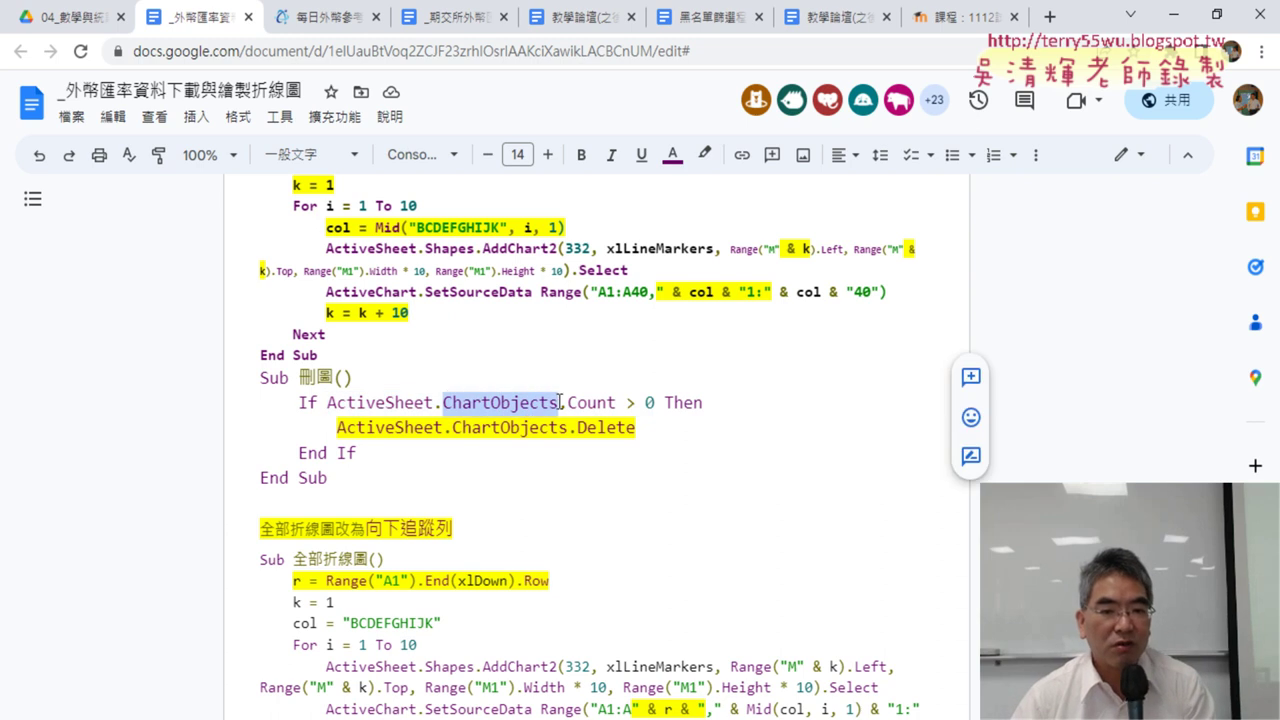
{"action": "left_click_drag", "start_coordinate": [656, 403], "coordinate": [631, 402]}
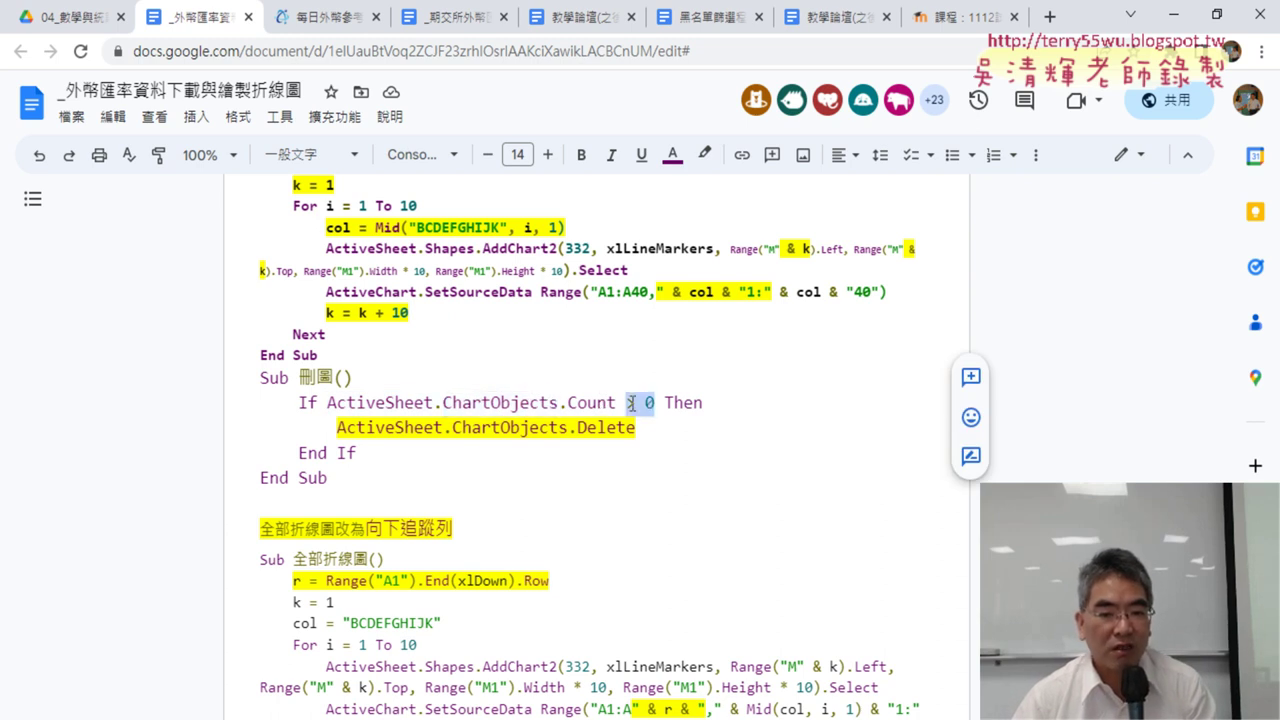
{"action": "left_click", "coordinate": [638, 440]}
{"action": "key", "text": "shift+Left"}
{"action": "key", "text": "shift+Left"}
{"action": "key", "text": "shift+Left"}
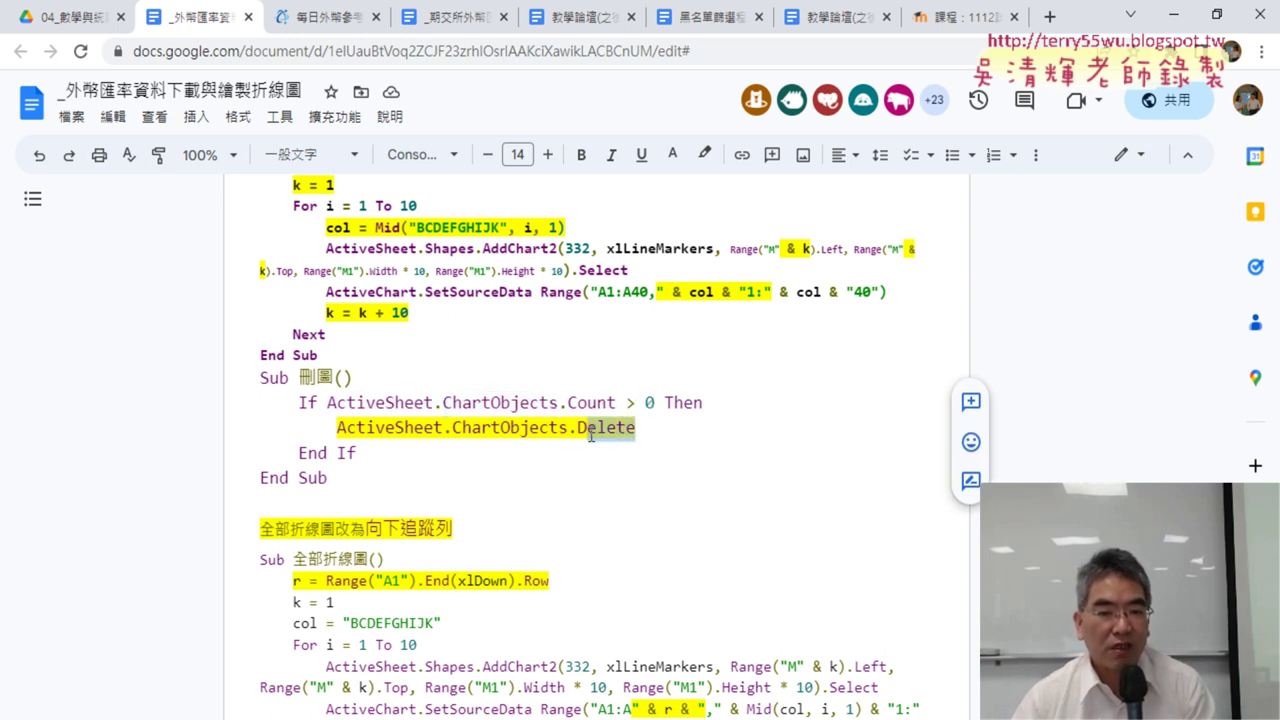
{"action": "key", "text": "shift+Left"}
{"action": "key", "text": "shift+Left"}
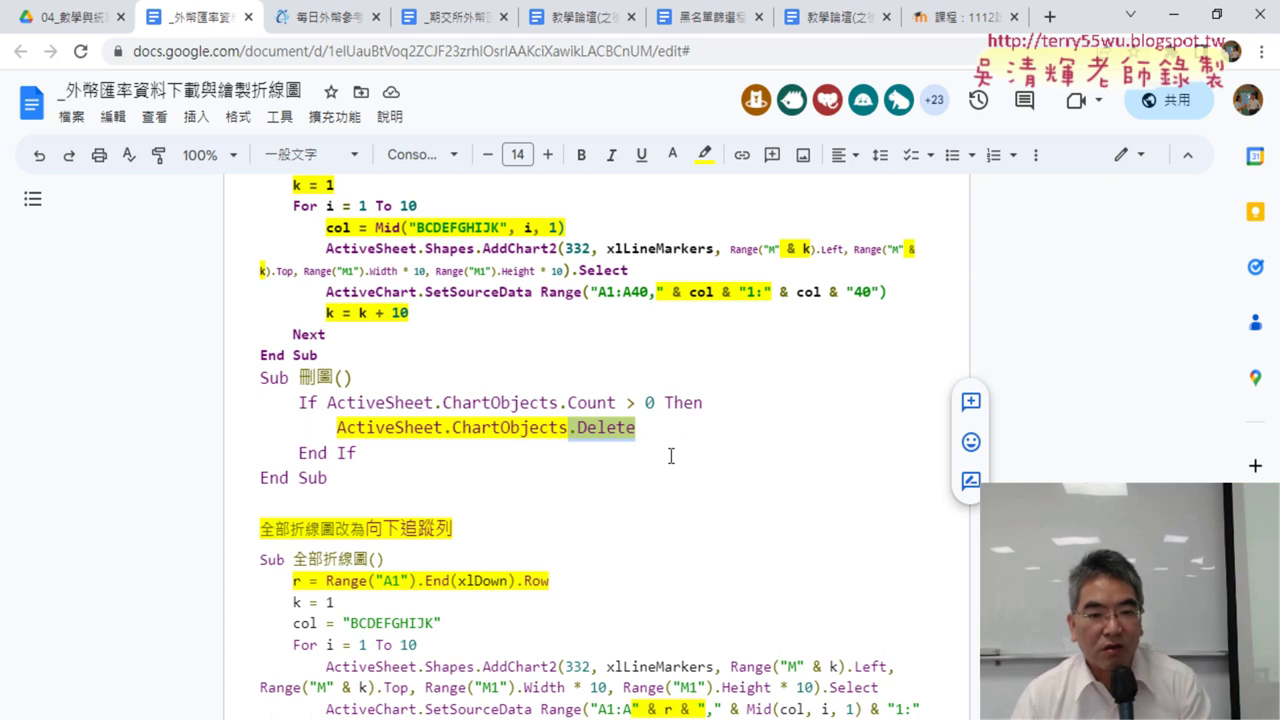
{"action": "left_click", "coordinate": [1173, 16]}
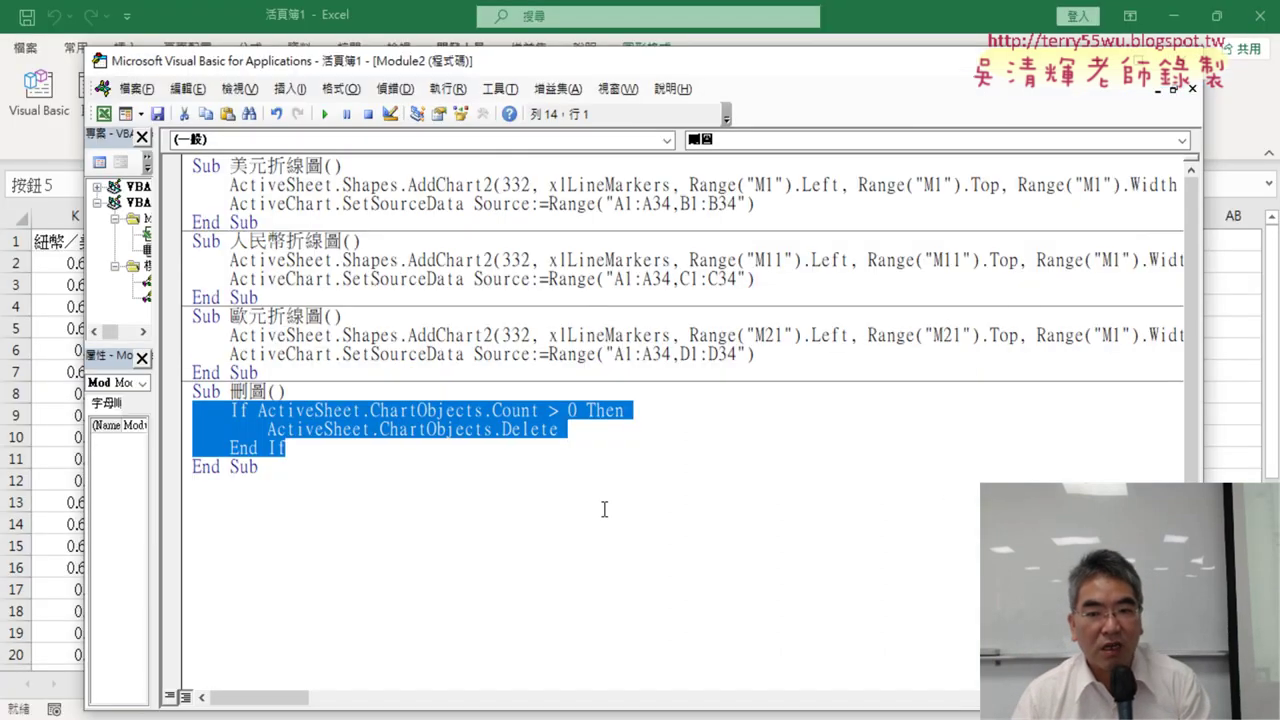
Duplicate the 美元折線圖 procedure at the end of Module2 and rename the copy 全部折線圖.
{"action": "left_click", "coordinate": [585, 561]}
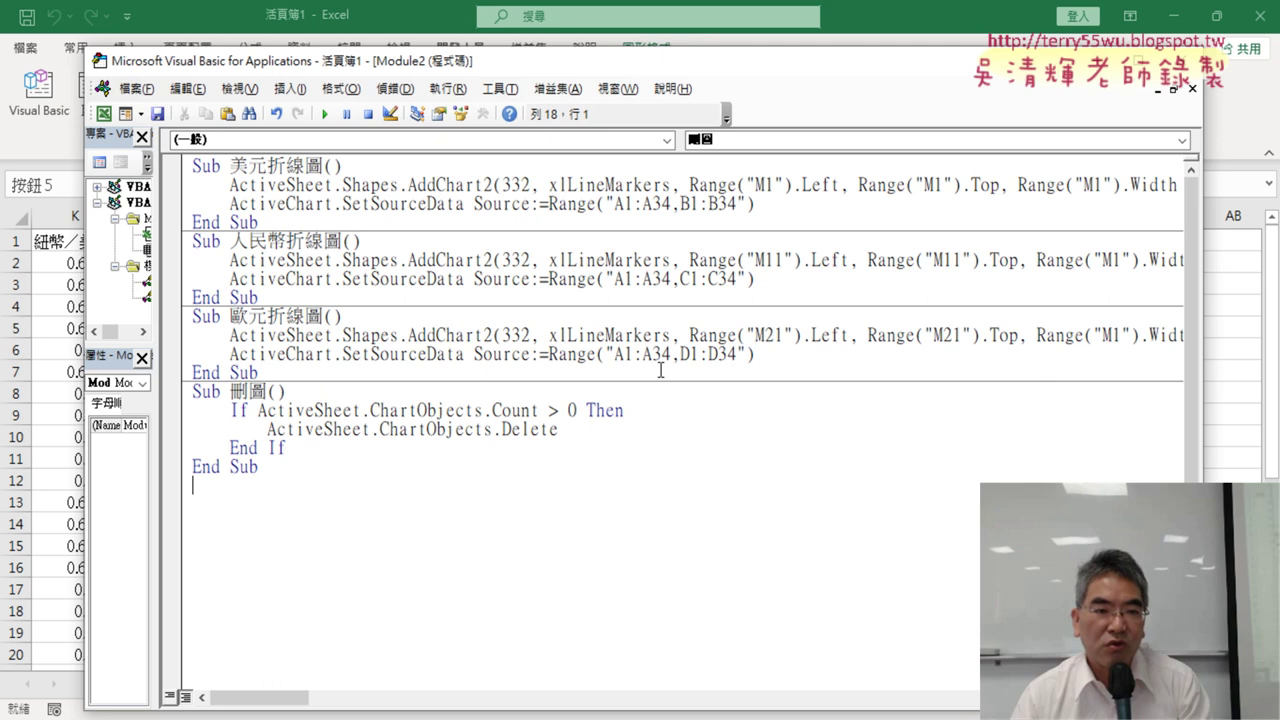
{"action": "left_click_drag", "start_coordinate": [271, 221], "coordinate": [192, 165]}
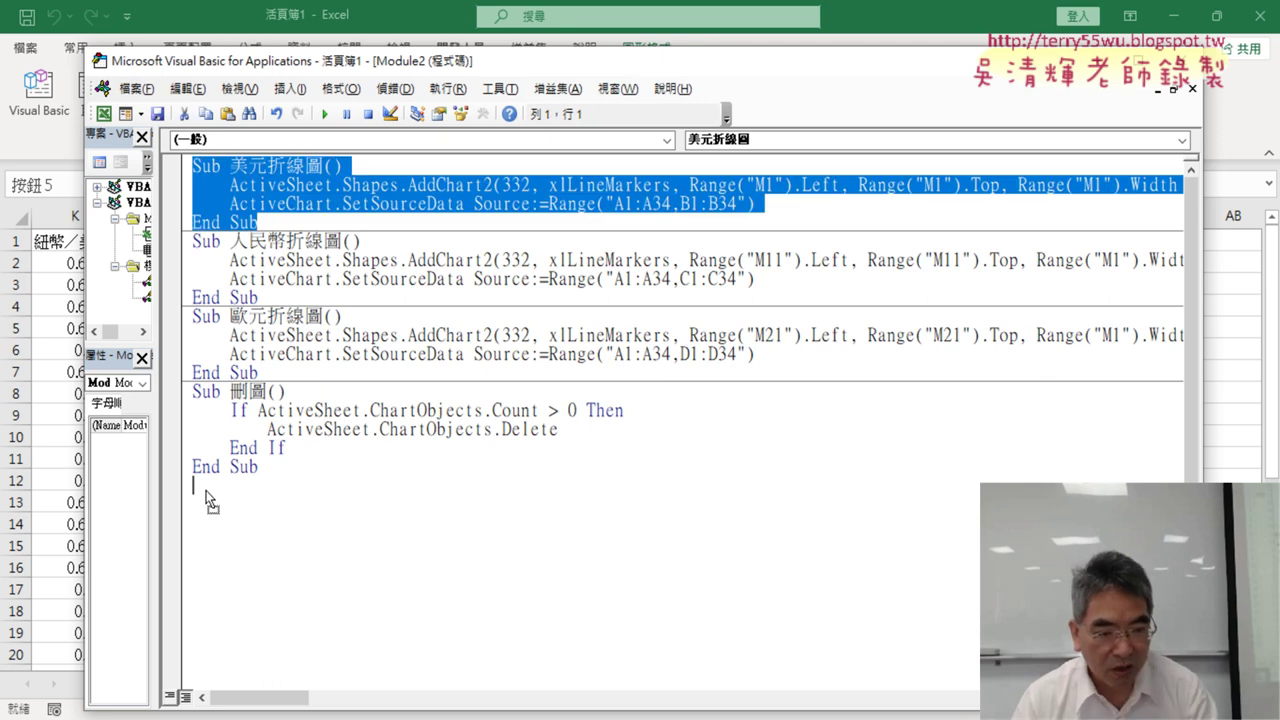
{"action": "mouse_move", "coordinate": [210, 502]}
{"action": "left_mouse_down"}
{"action": "mouse_move", "coordinate": [195, 487]}
{"action": "mouse_move", "coordinate": [268, 485]}
{"action": "left_mouse_up"}
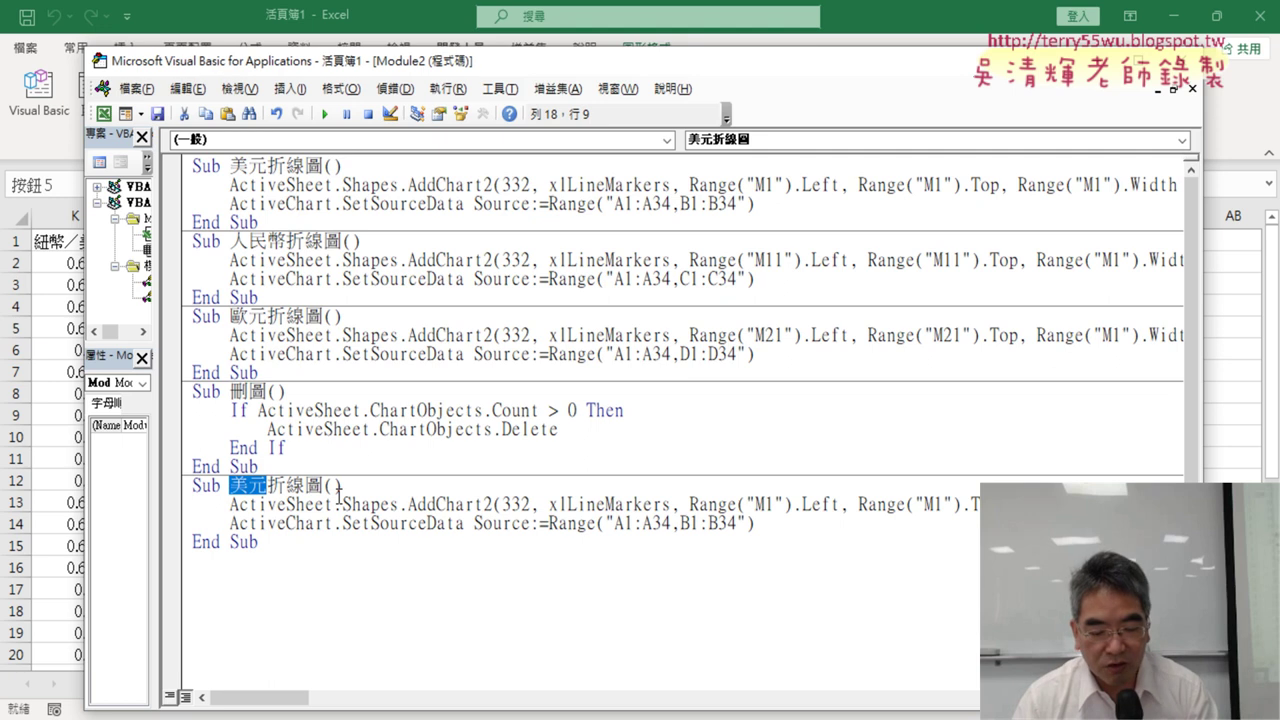
{"action": "type", "text": "ㄑㄩ"}
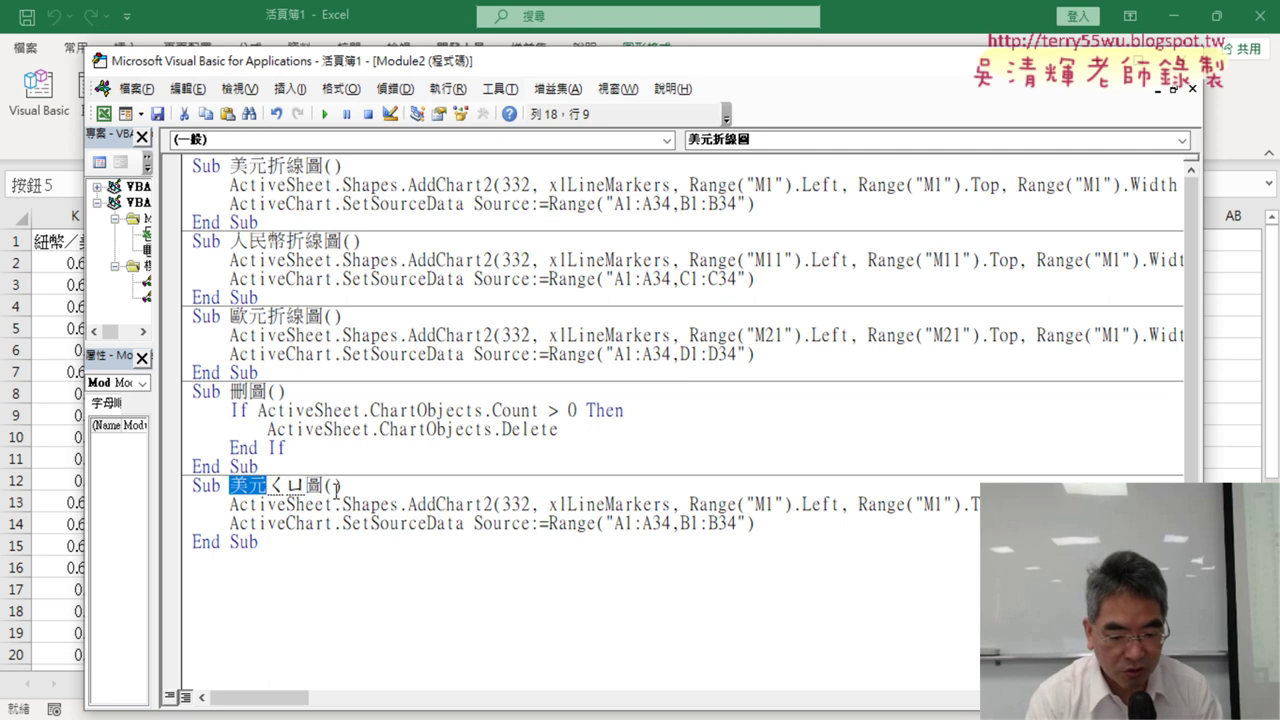
{"action": "type", "text": "ㄢˊㄅ"}
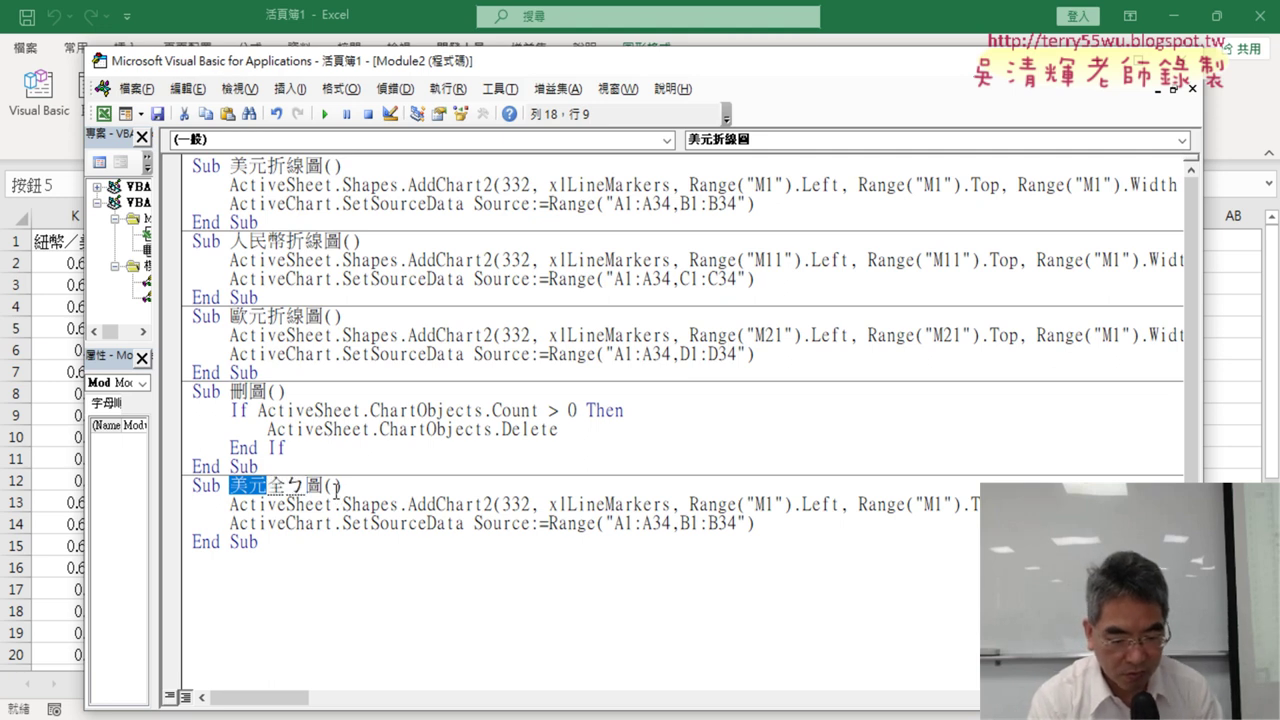
{"action": "type", "text": "ㄨˋ"}
{"action": "key", "text": "Return"}
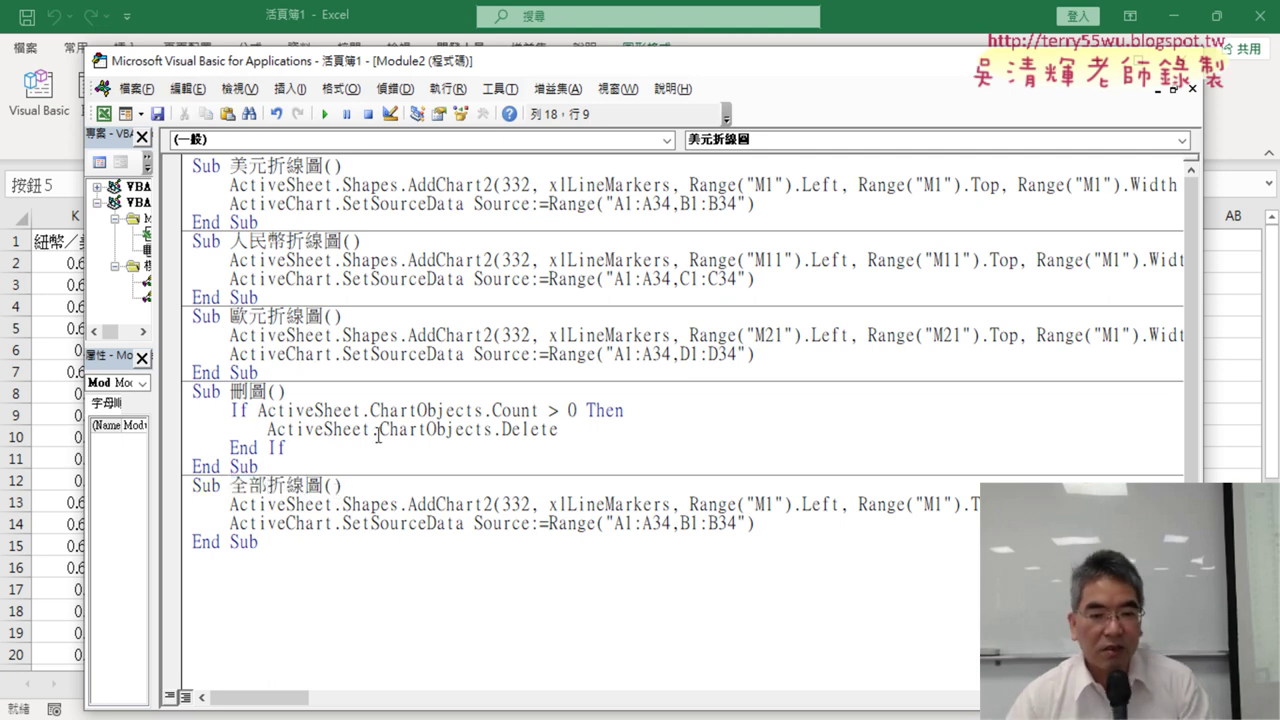
Review rate columns B–K on the worksheet, then return to the VBA editor.
{"action": "left_click", "coordinate": [57, 397]}
{"action": "scroll", "coordinate": [75, 393], "scroll_direction": "left", "scroll_amount": 5}
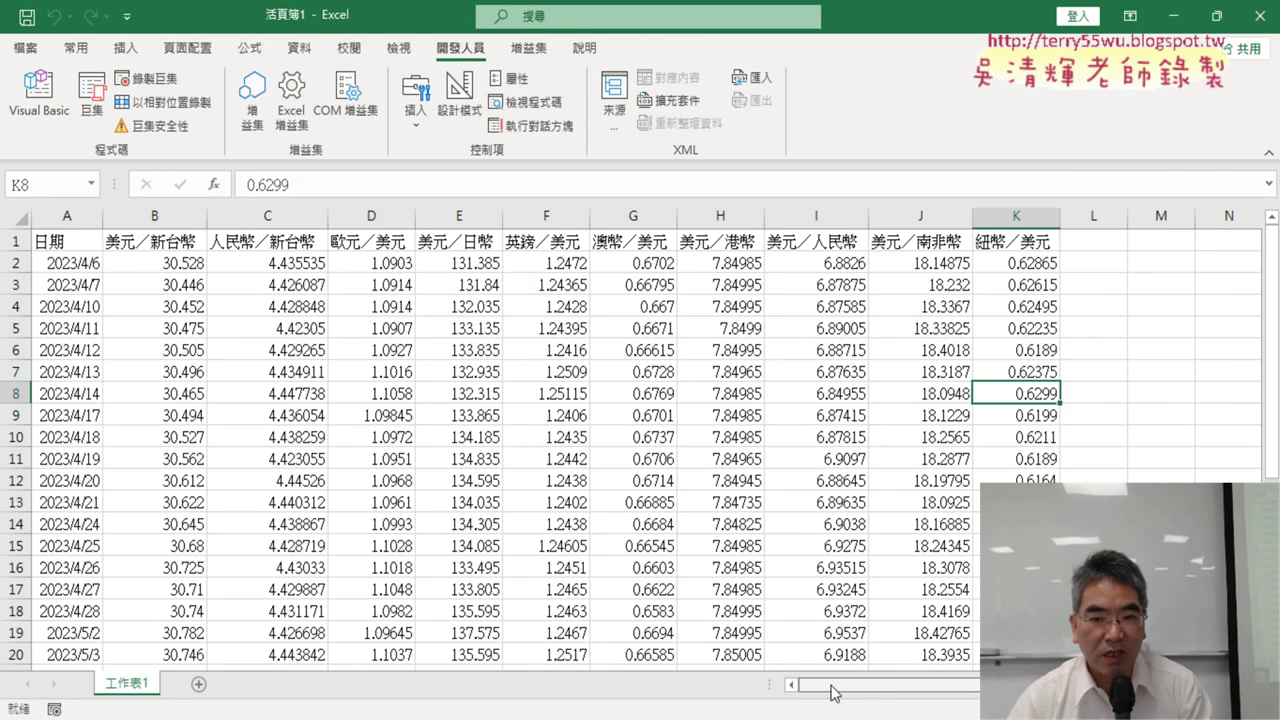
{"action": "left_click_drag", "start_coordinate": [150, 216], "coordinate": [995, 237]}
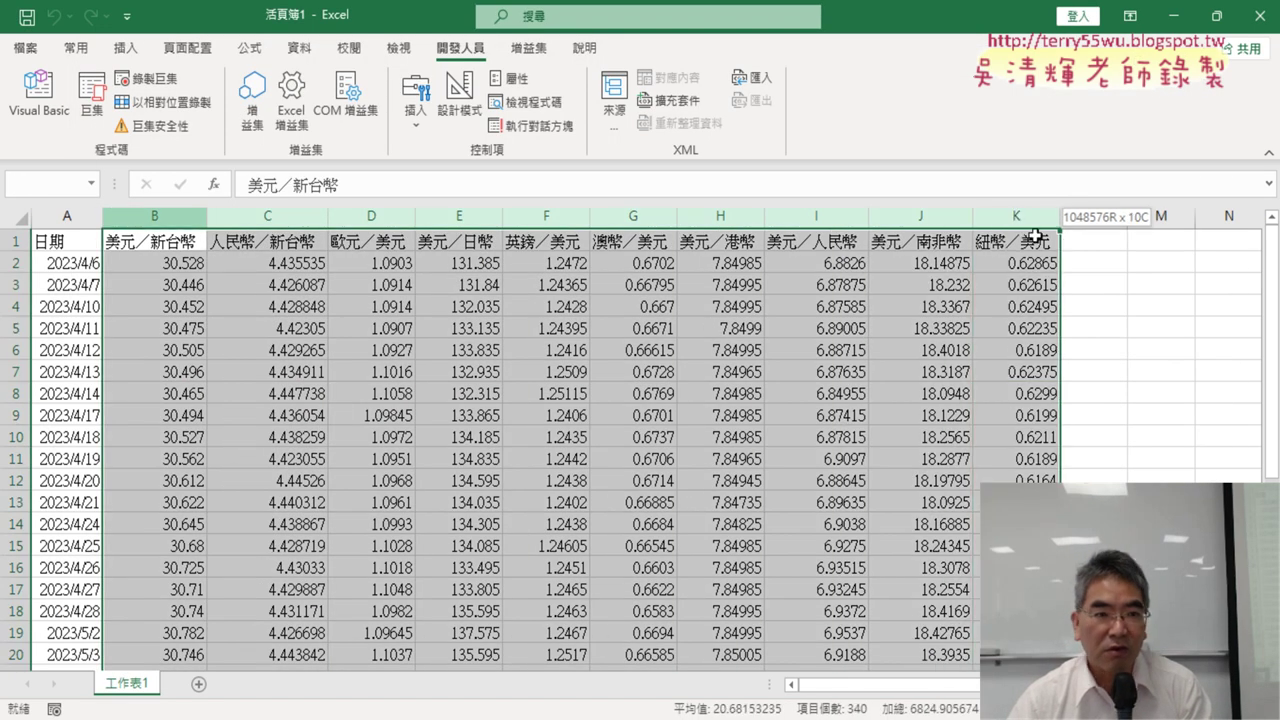
{"action": "left_click", "coordinate": [45, 109]}
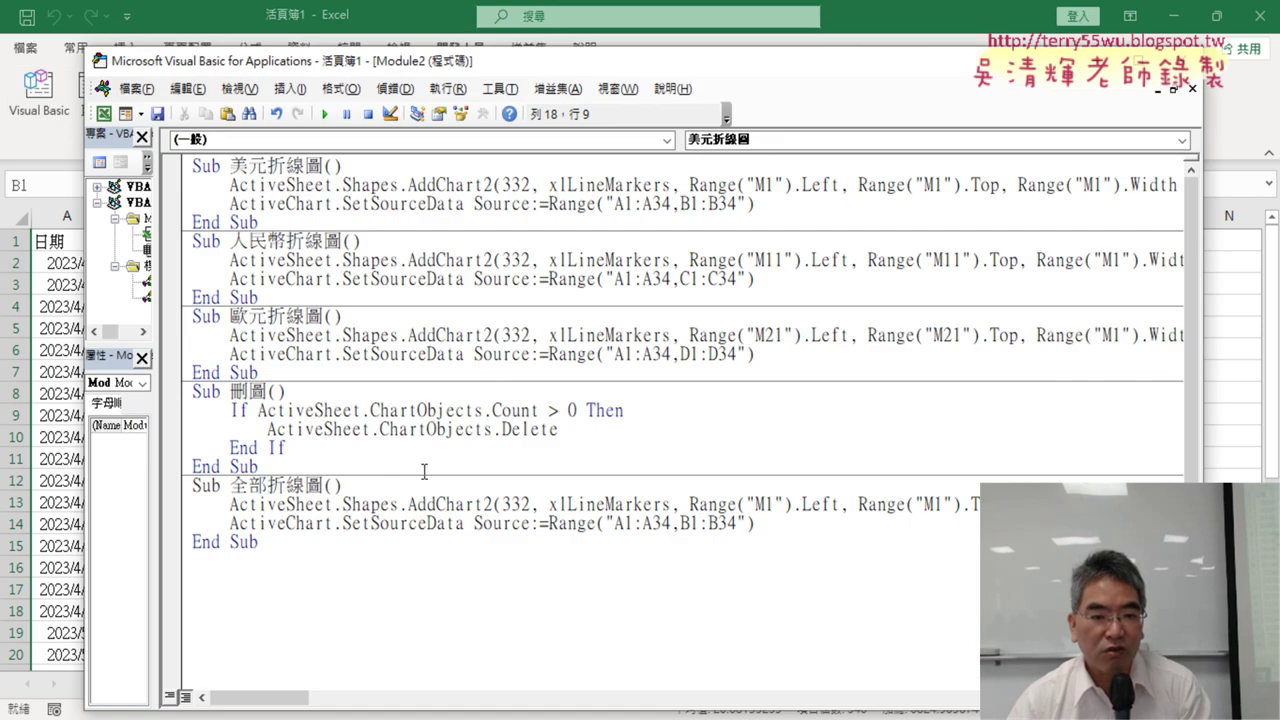
Add a For i = 1 To 10 … Next loop under the Sub 全部折線圖 header.
{"action": "left_click", "coordinate": [485, 487]}
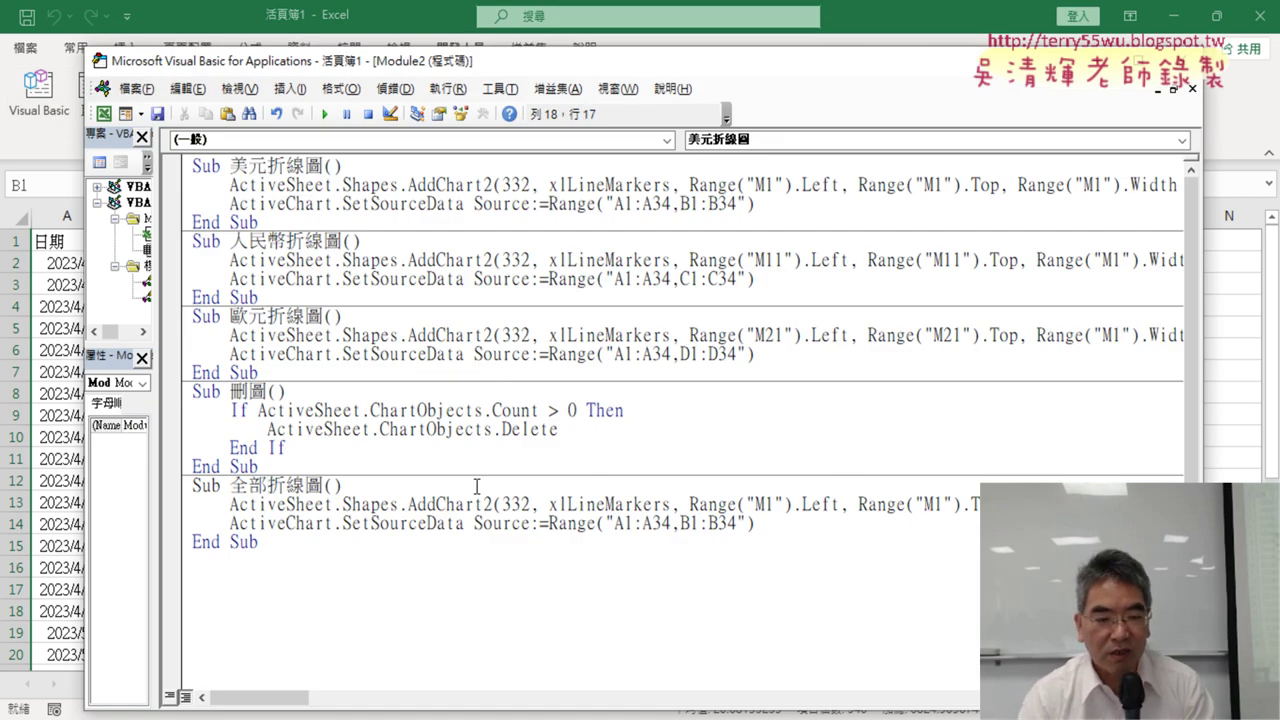
{"action": "key", "text": "Return"}
{"action": "key", "text": "Tab"}
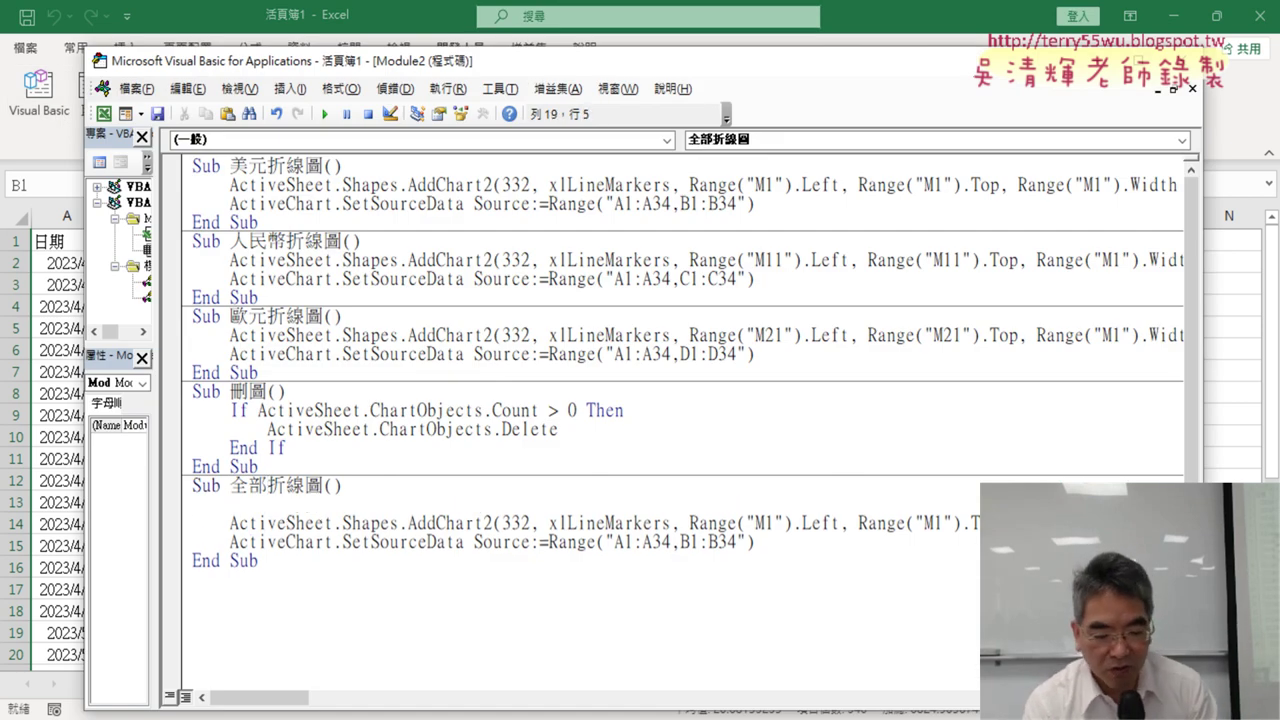
{"action": "type", "text": "zi"}
{"action": "key", "text": "Escape"}
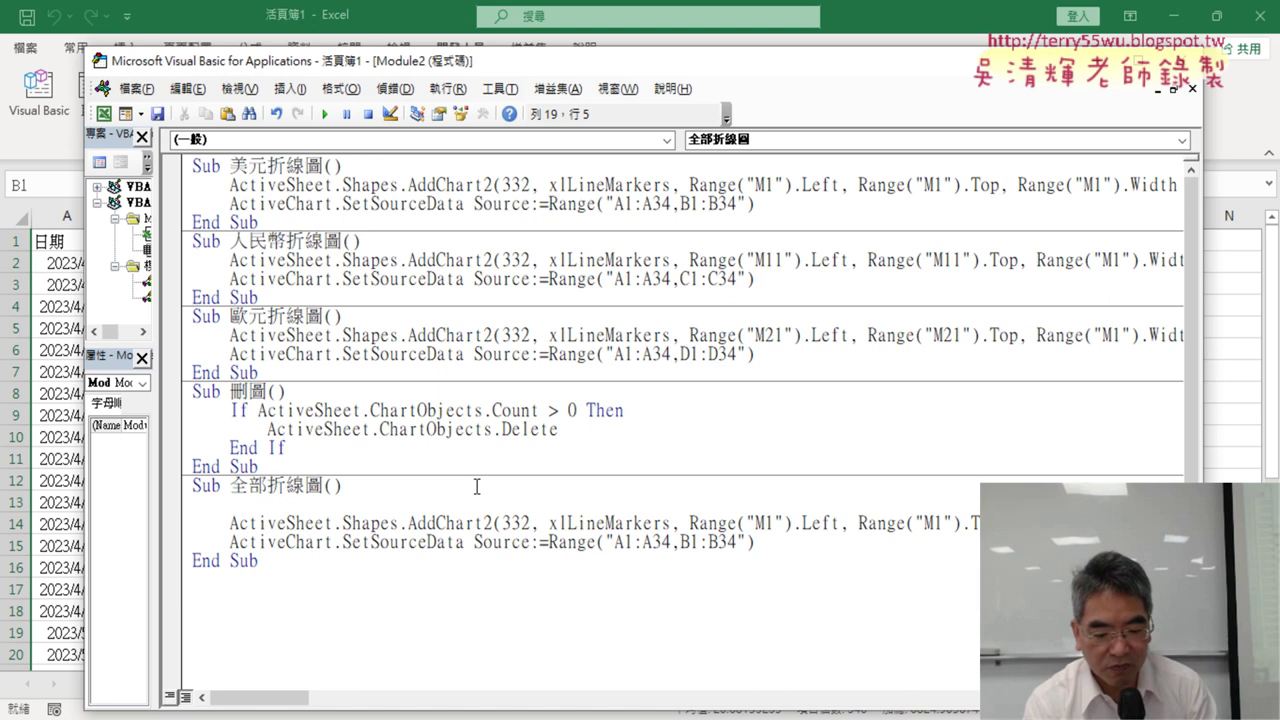
{"action": "type", "text": "for i="}
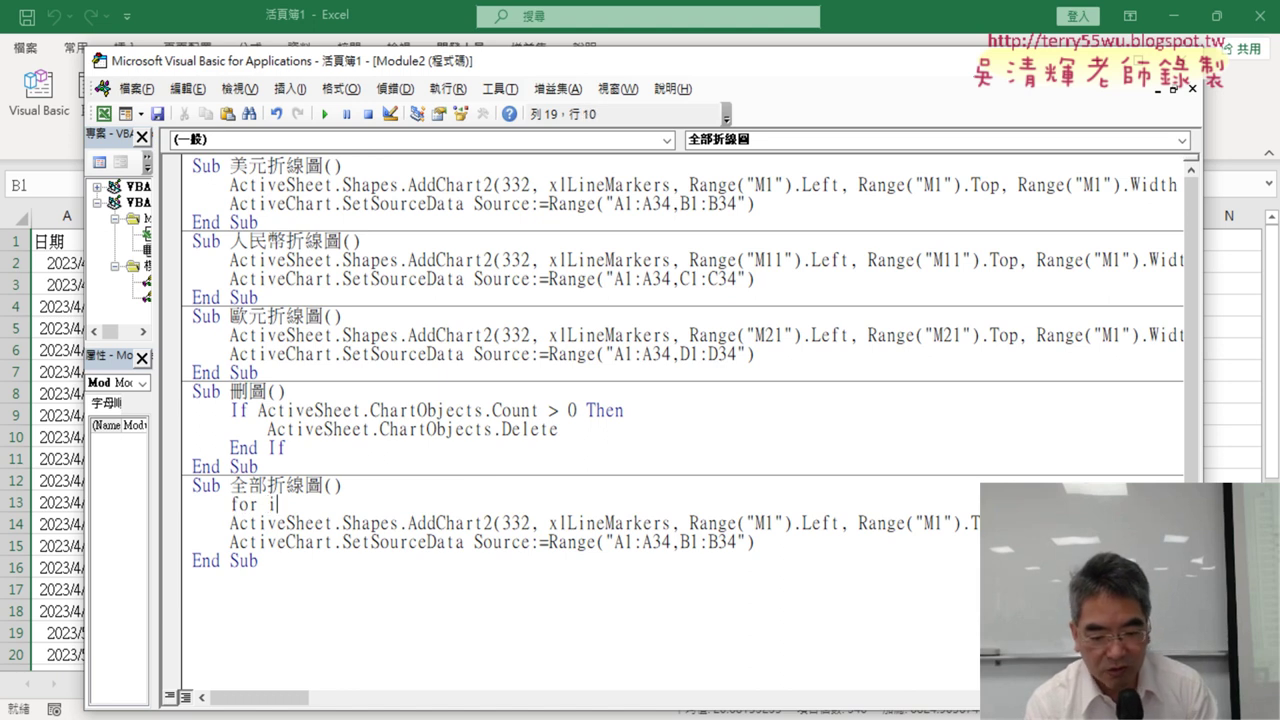
{"action": "type", "text": "1 "}
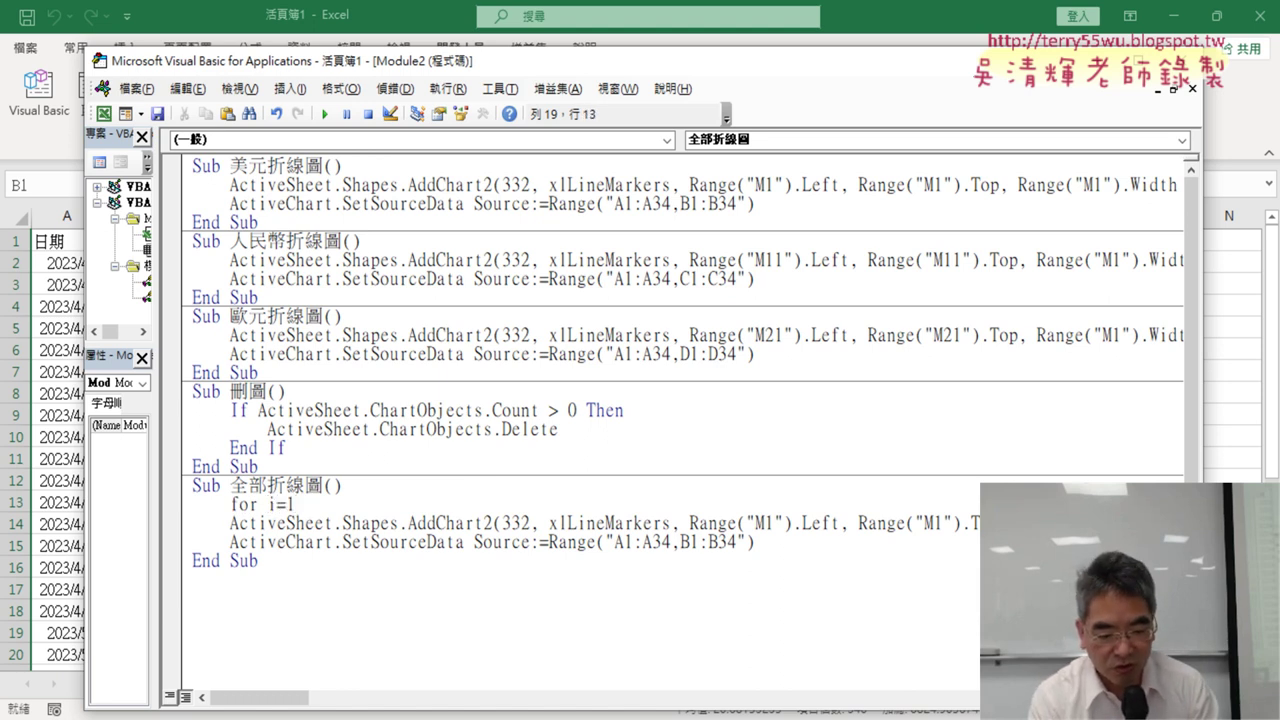
{"action": "type", "text": "to 10"}
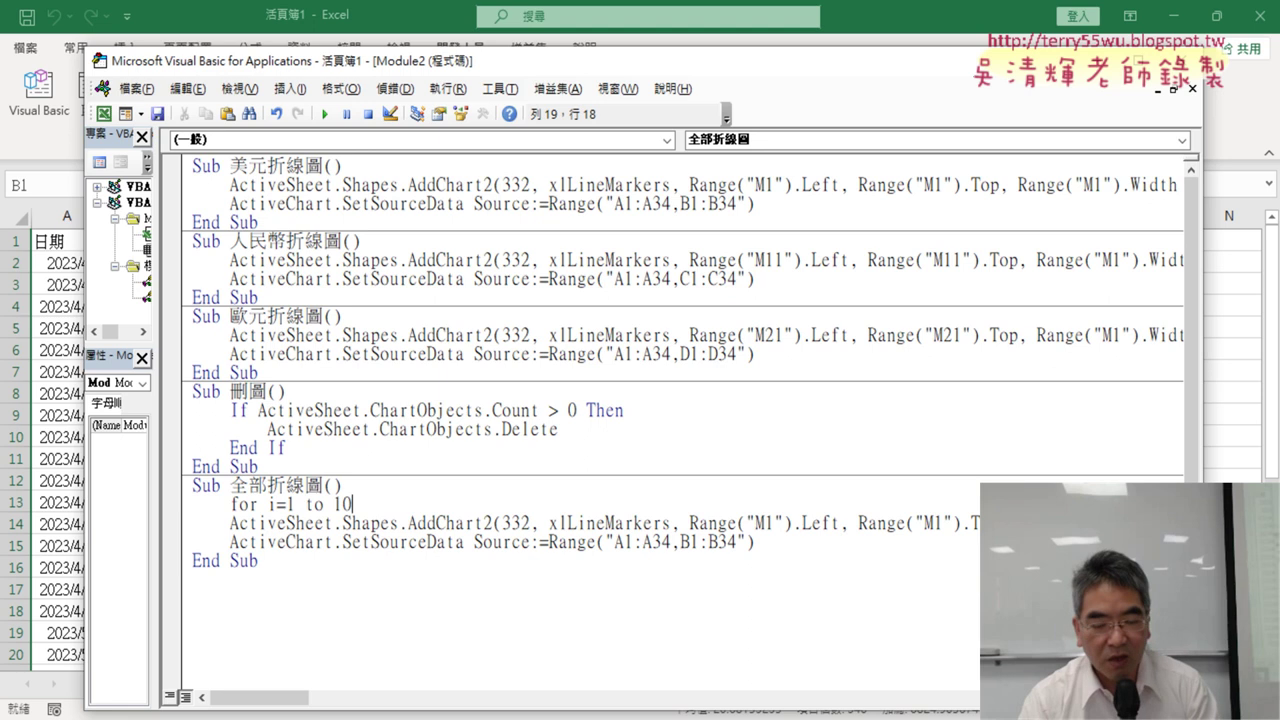
{"action": "key", "text": "Return"}
{"action": "key", "text": "Return"}
{"action": "type", "text": "ne"}
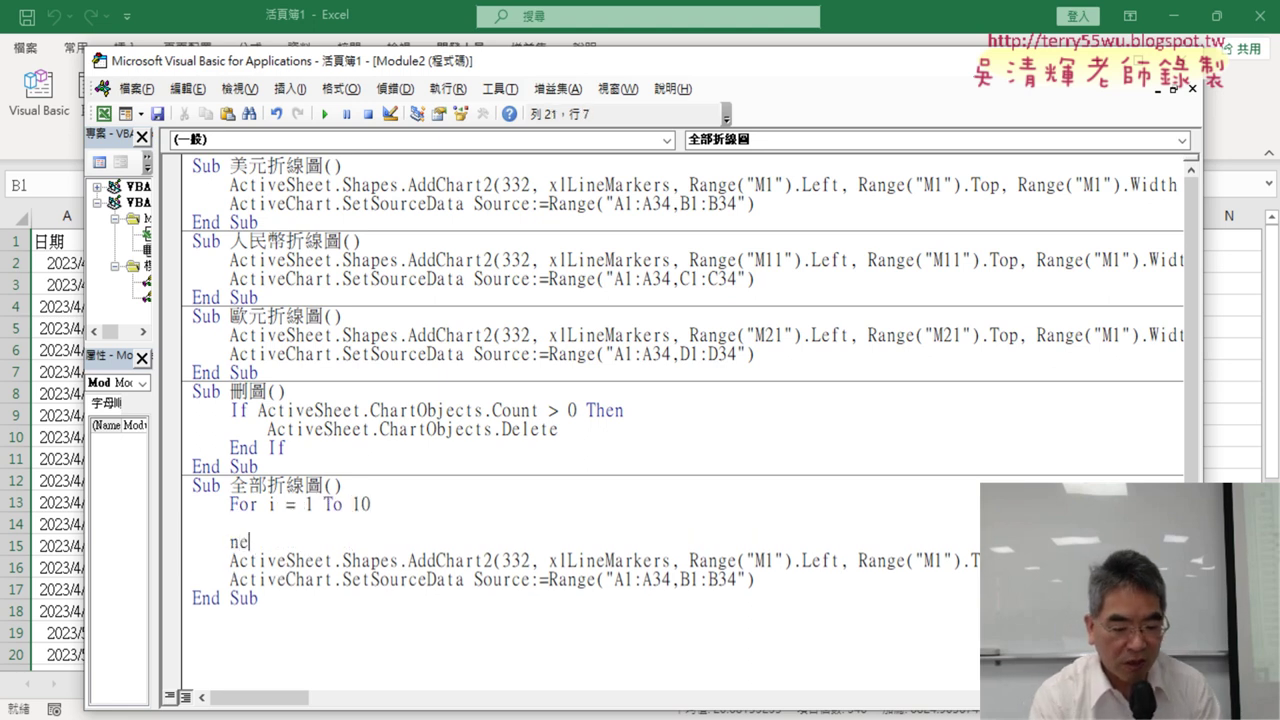
{"action": "type", "text": "xt"}
Move the AddChart2 and SetSourceData lines inside the loop, indented, and delete the leftover blank line.
{"action": "key", "text": "Up"}
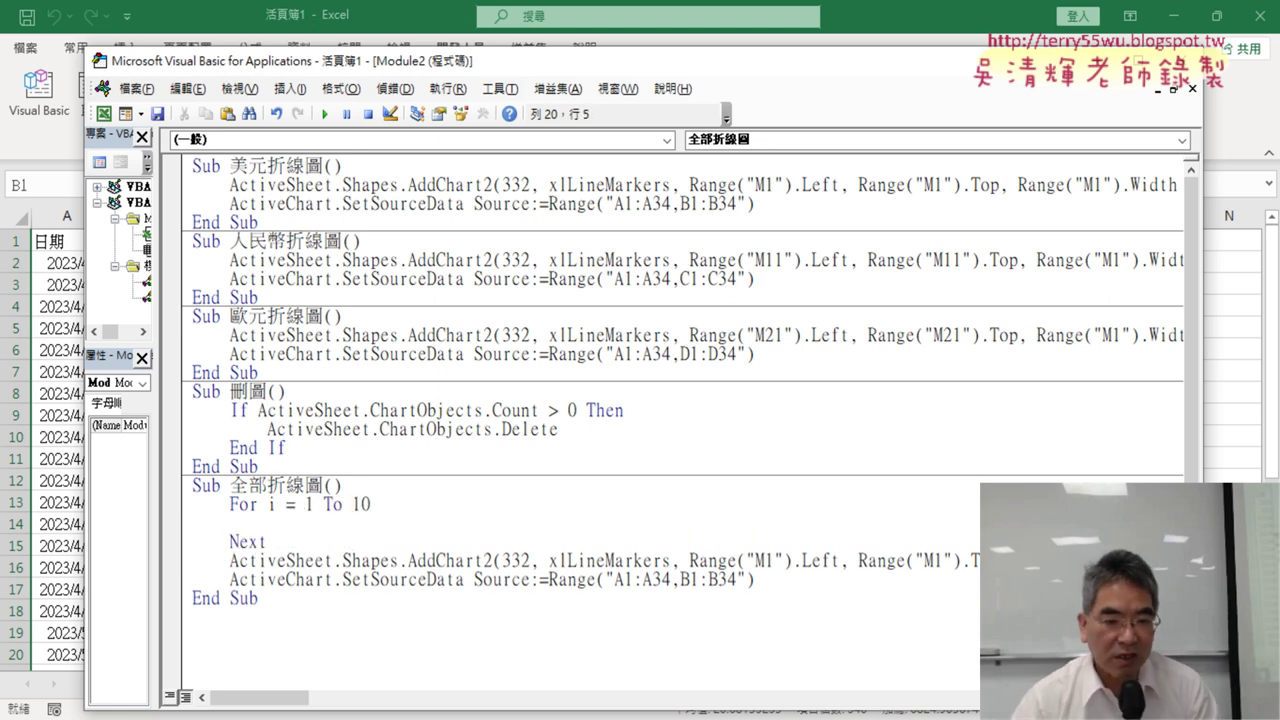
{"action": "mouse_move", "coordinate": [756, 580]}
{"action": "left_mouse_down"}
{"action": "mouse_move", "coordinate": [194, 568]}
{"action": "mouse_move", "coordinate": [192, 528]}
{"action": "left_mouse_up"}
{"action": "left_click_drag", "start_coordinate": [760, 543], "coordinate": [172, 523]}
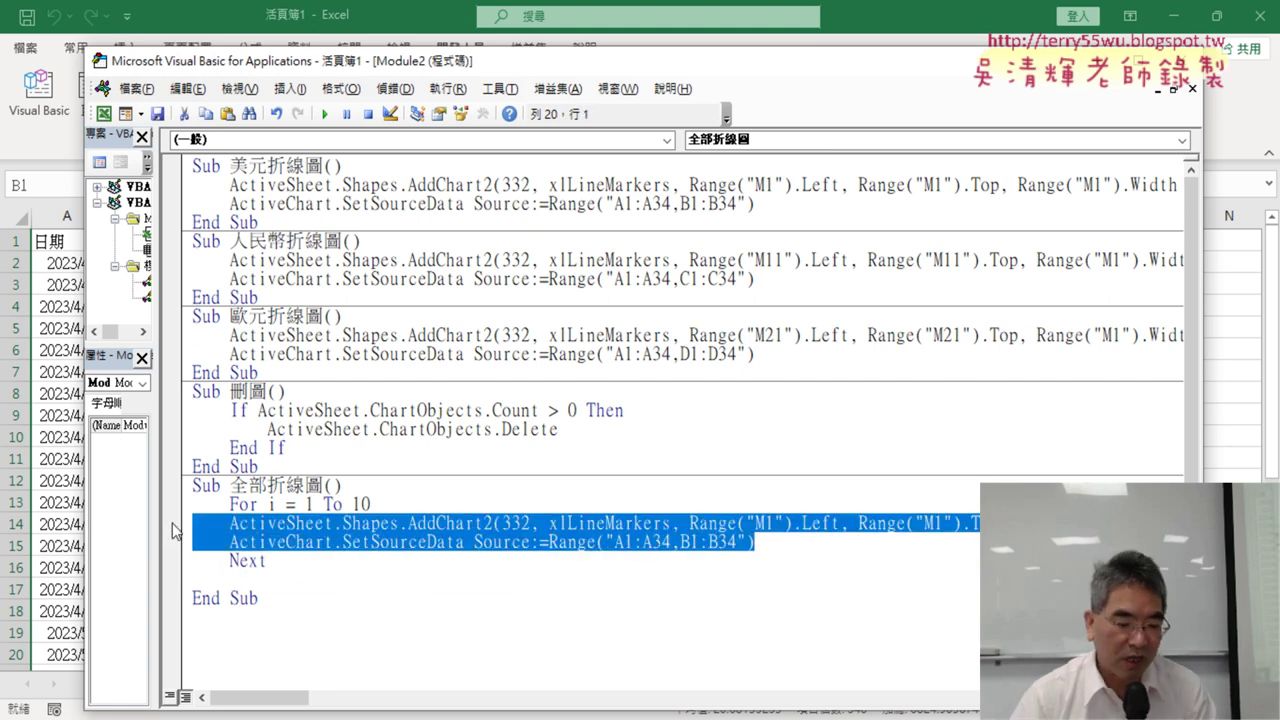
{"action": "key", "text": "Tab"}
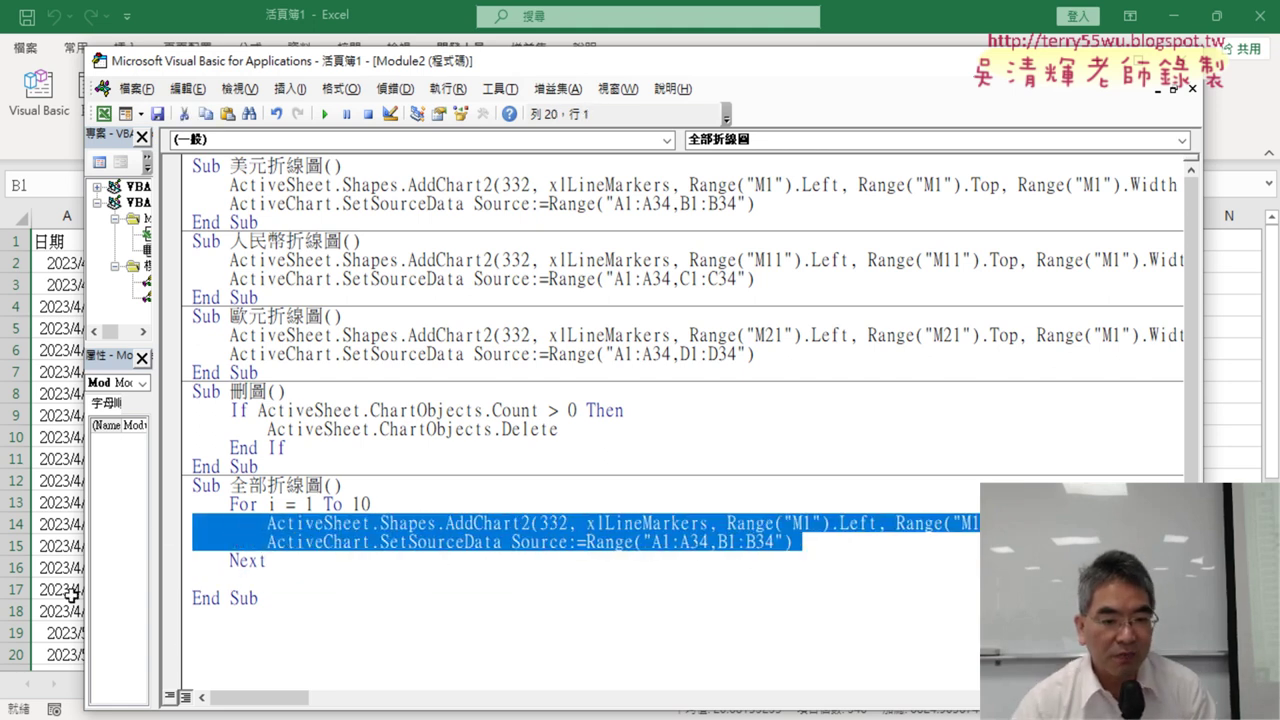
{"action": "left_click", "coordinate": [328, 562]}
{"action": "key", "text": "Delete"}
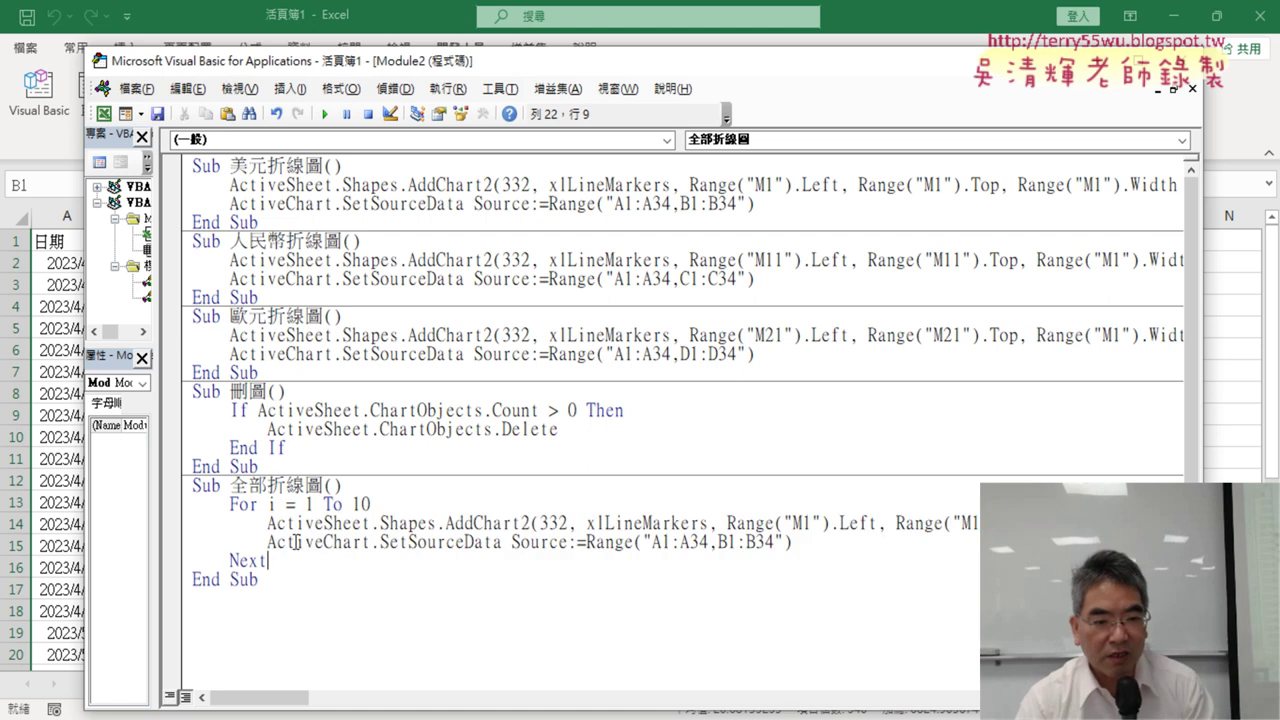
Pick out the fixed row number 1 in both M1 references of the AddChart2 line.
{"action": "double_click", "coordinate": [806, 523]}
{"action": "left_click", "coordinate": [978, 523]}
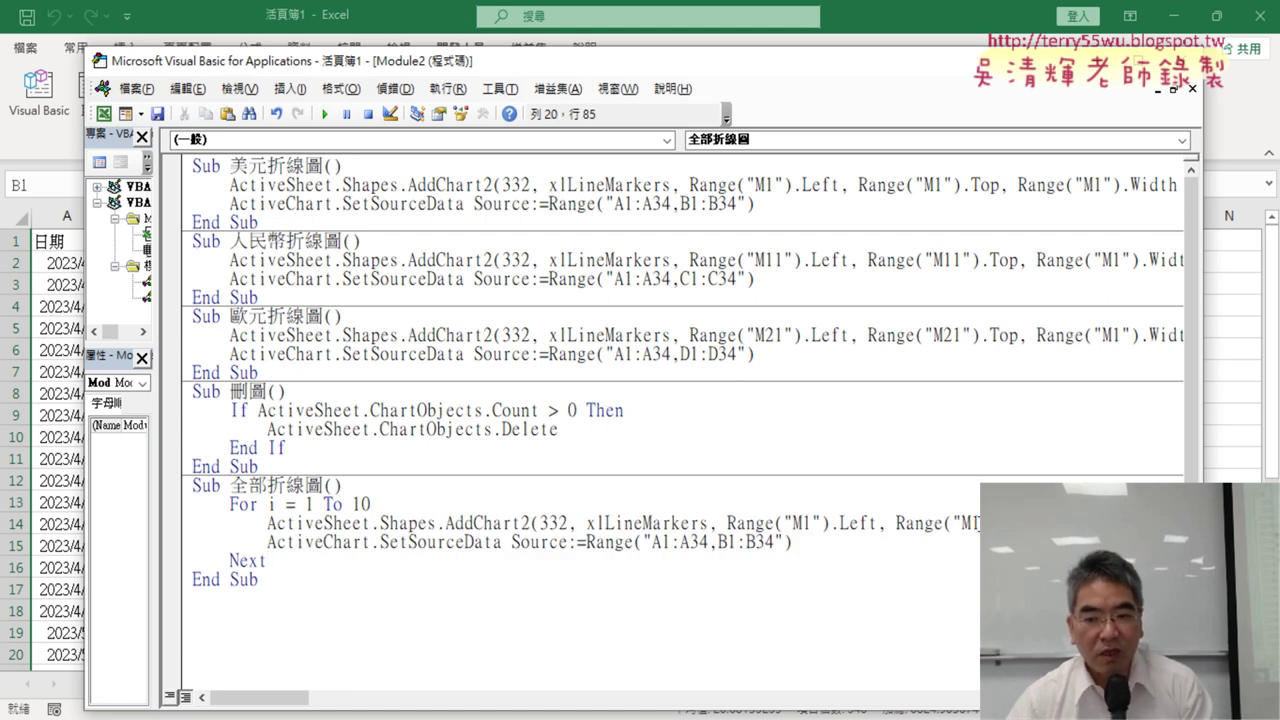
{"action": "key", "text": "shift+Left"}
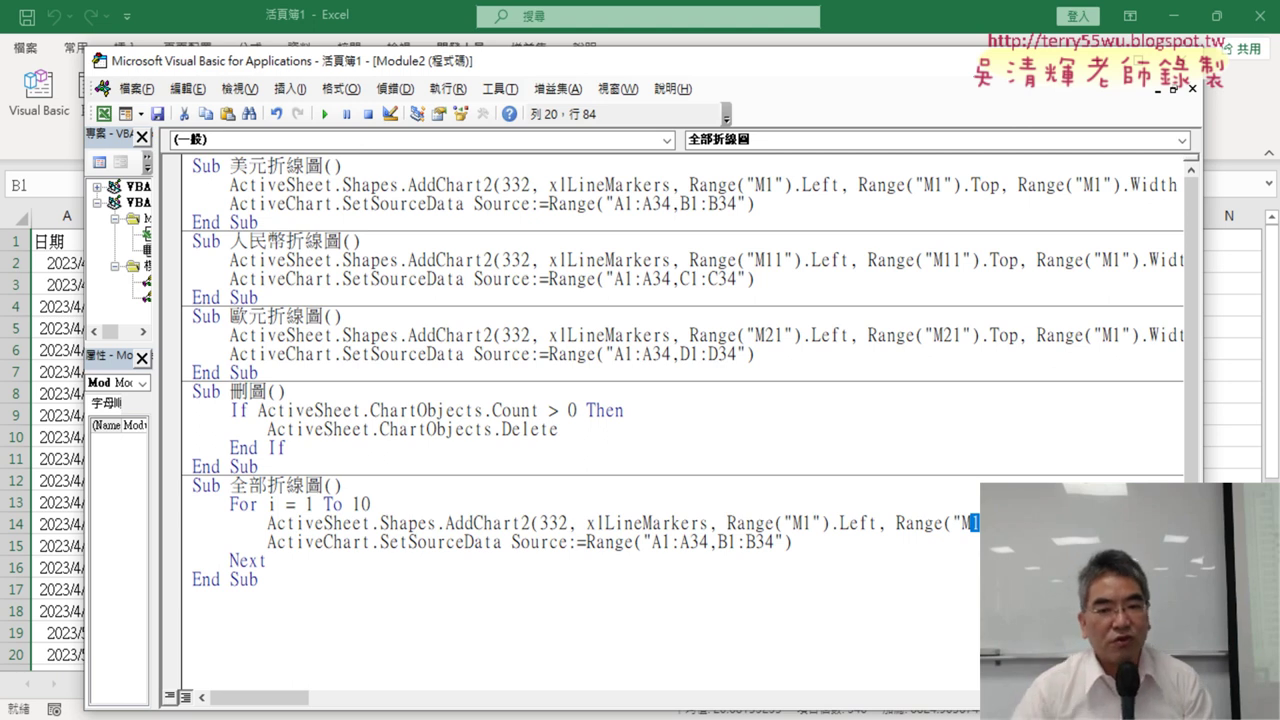
{"action": "left_click_drag", "start_coordinate": [800, 523], "coordinate": [811, 523]}
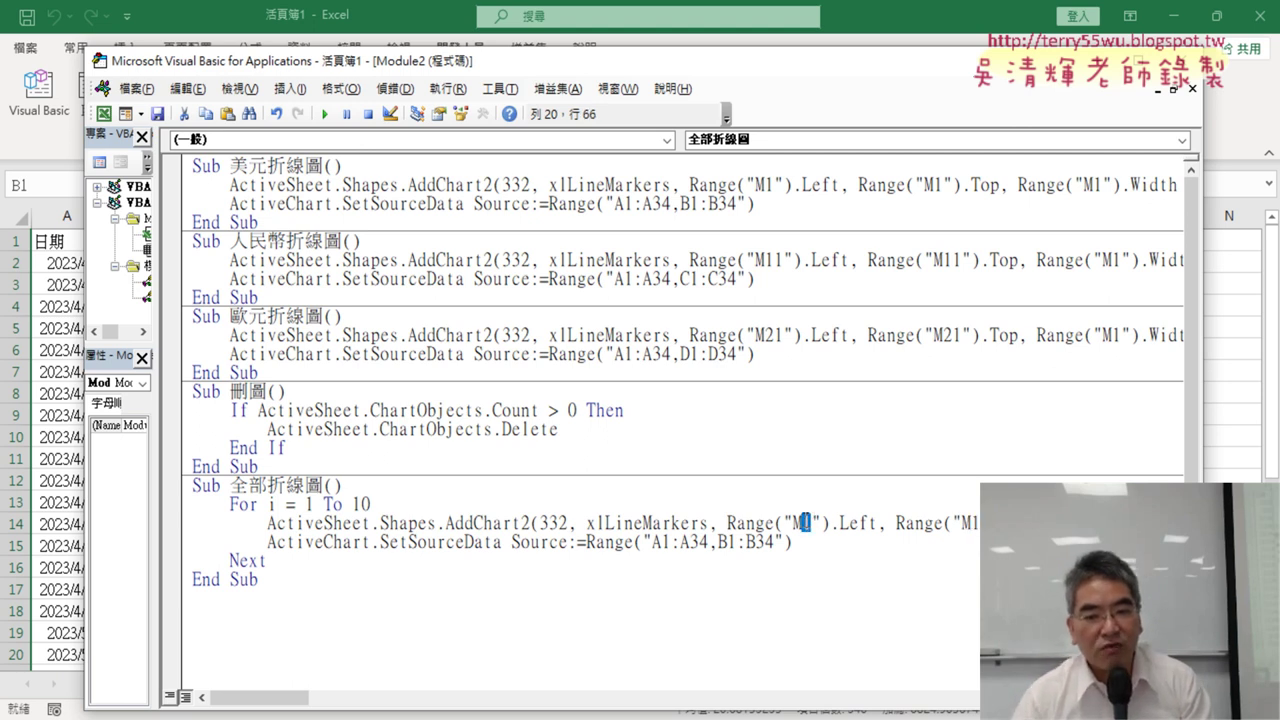
{"action": "left_click_drag", "start_coordinate": [969, 523], "coordinate": [980, 523]}
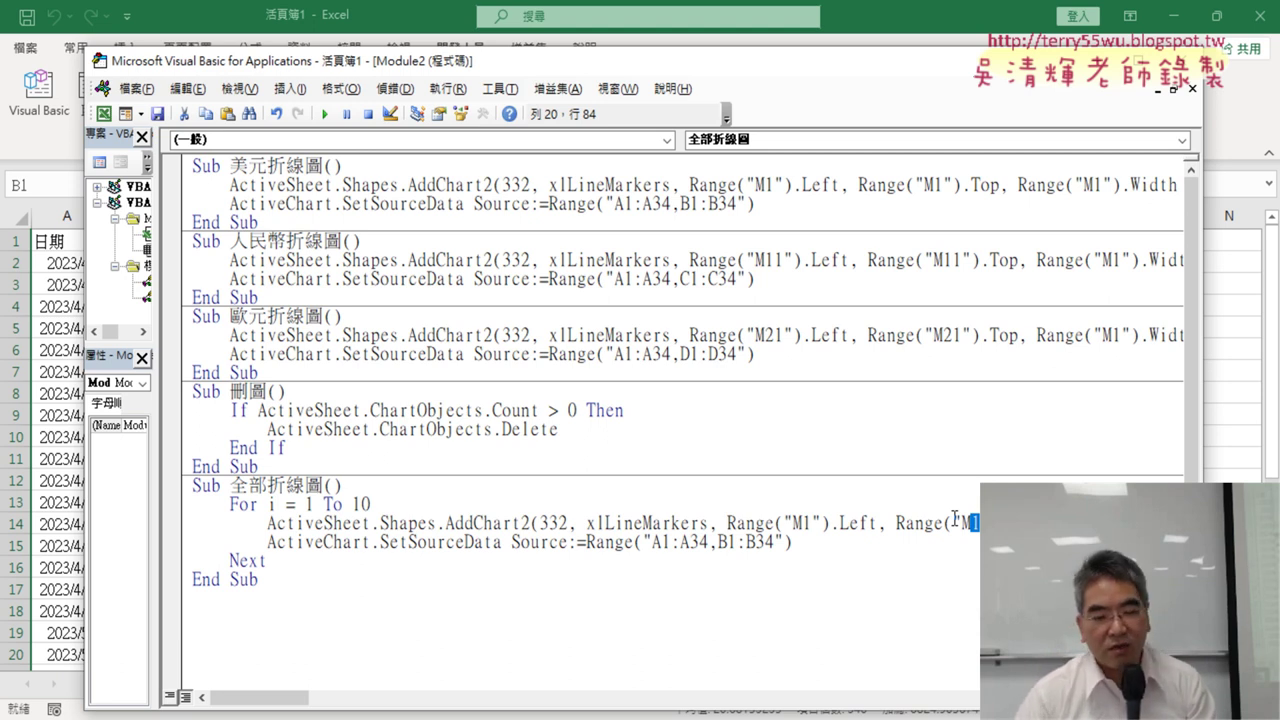
Insert an indented new line under the Sub 全部折線圖 header for the counter k.
{"action": "left_click", "coordinate": [354, 486]}
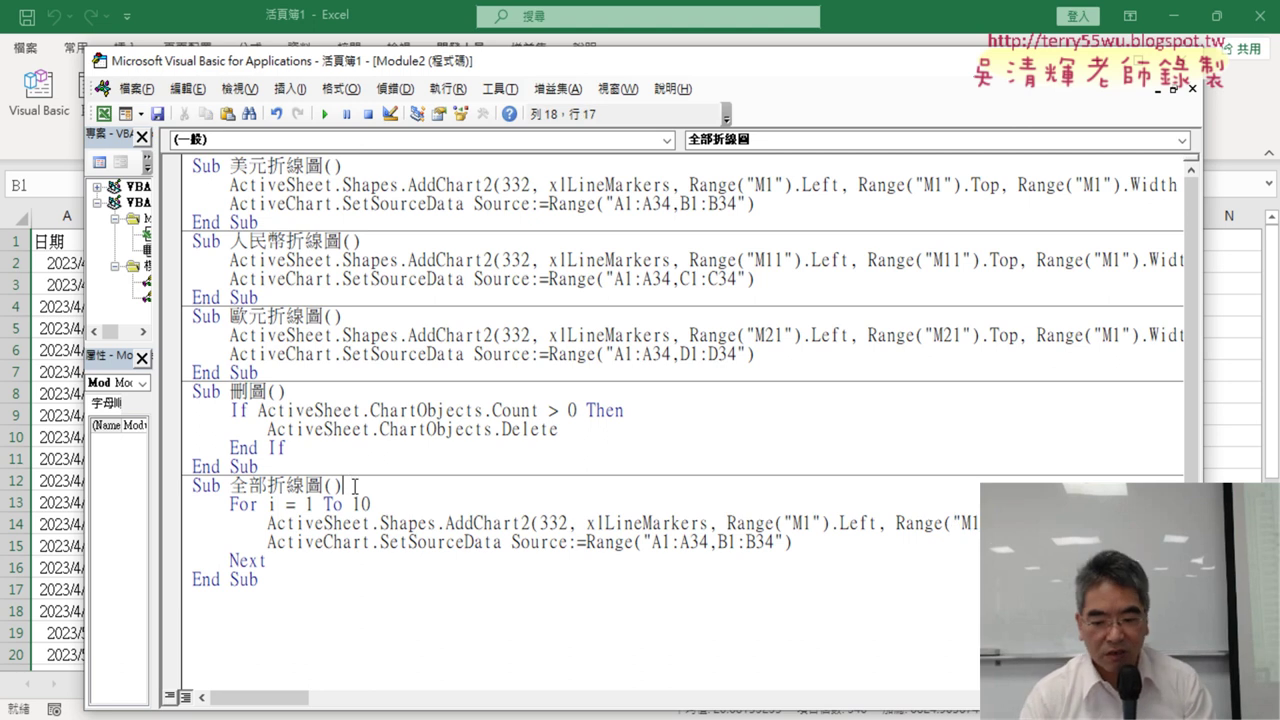
{"action": "key", "text": "Return"}
{"action": "key", "text": "Tab"}
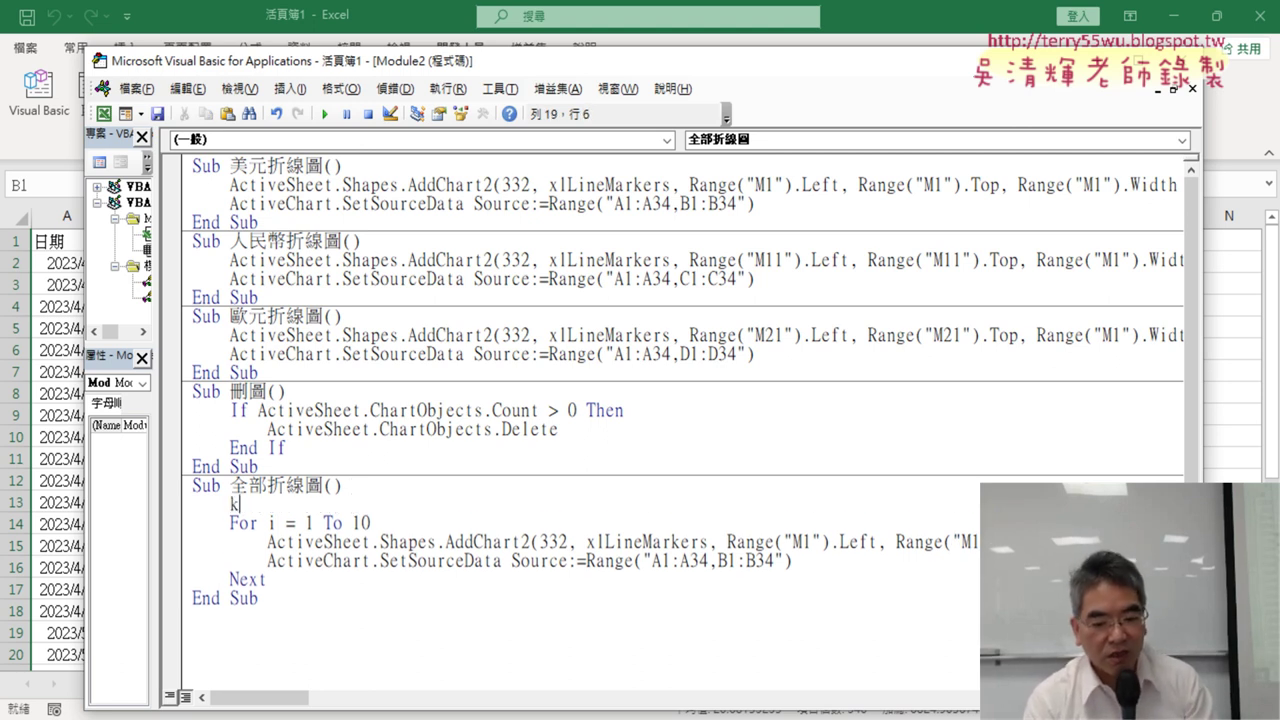
Complete the line k = 1 before the For loop.
{"action": "type", "text": "= 1"}
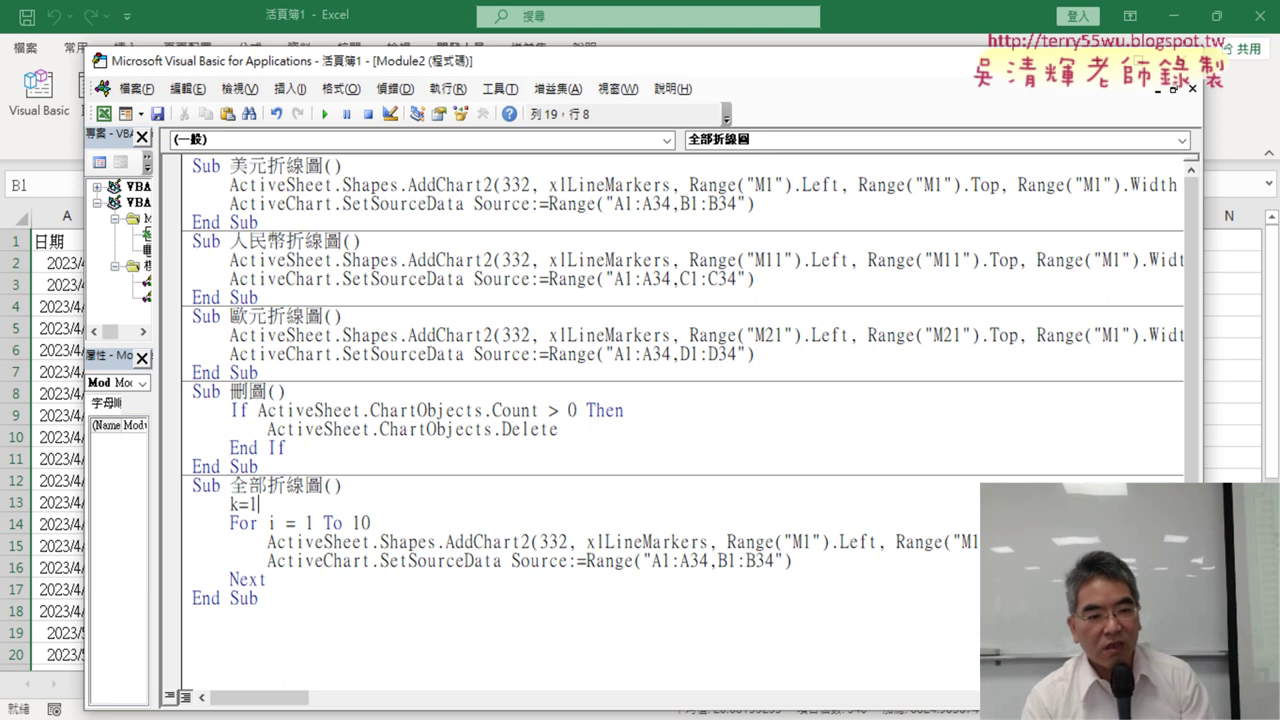
{"action": "key", "text": "Down"}
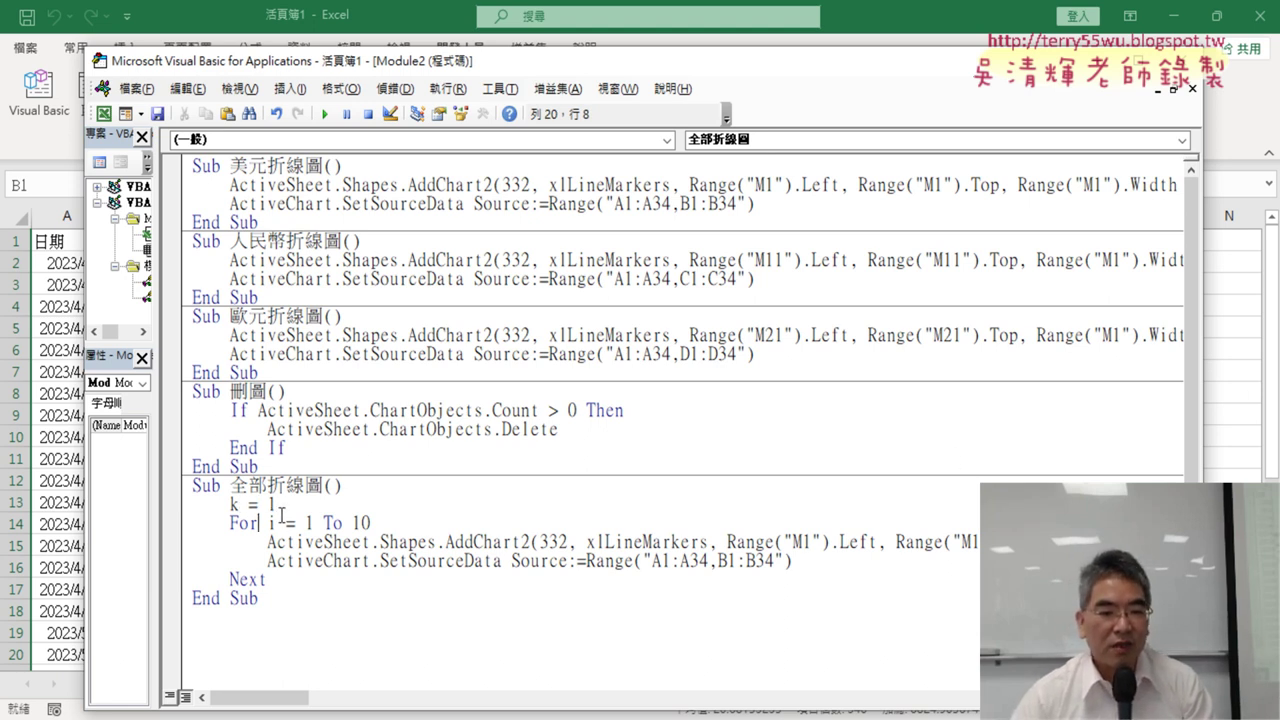
{"action": "left_click_drag", "start_coordinate": [283, 505], "coordinate": [230, 505]}
Add k = k + 10 inside the loop after the SetSourceData line.
{"action": "left_click", "coordinate": [830, 561]}
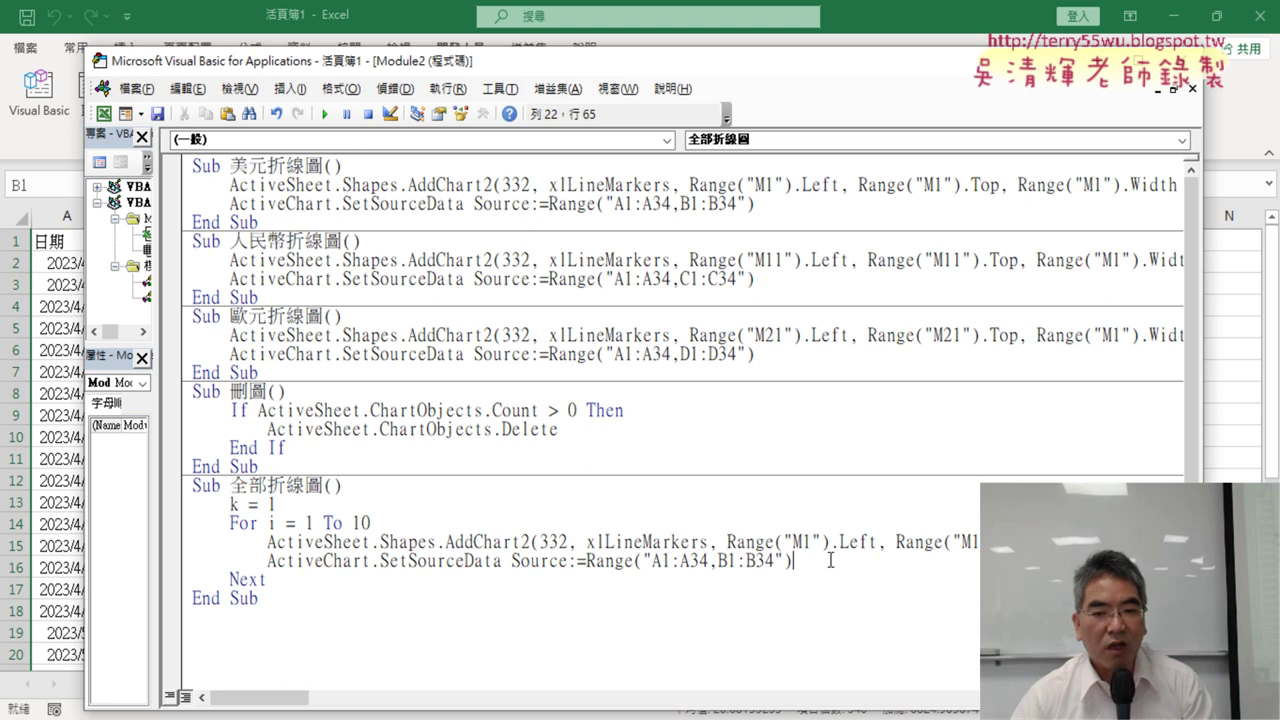
{"action": "key", "text": "Return"}
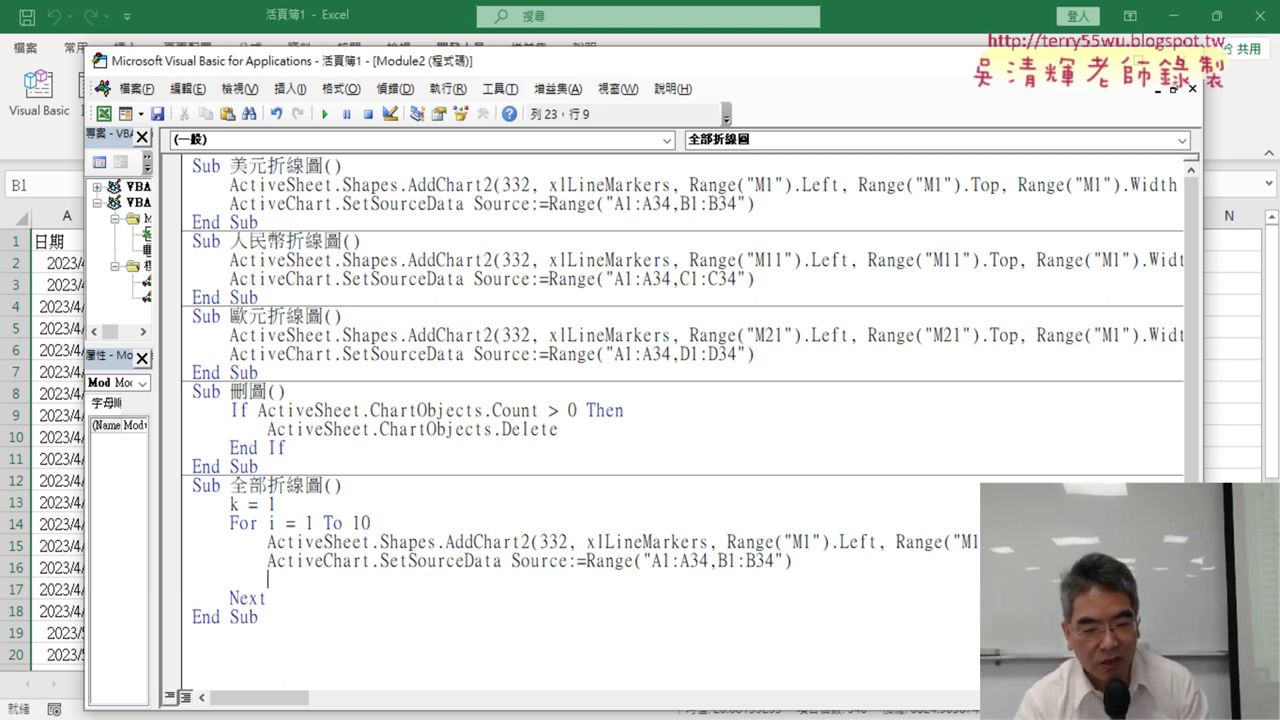
{"action": "type", "text": "k="}
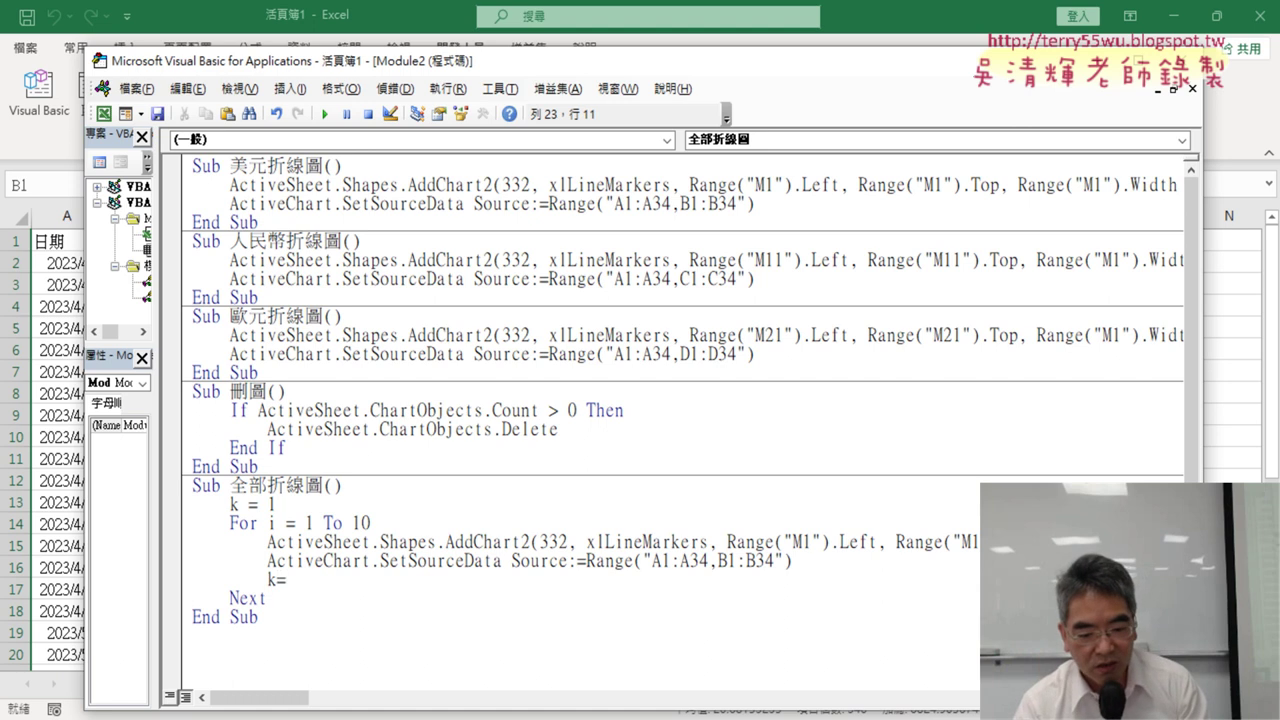
{"action": "type", "text": "k+10"}
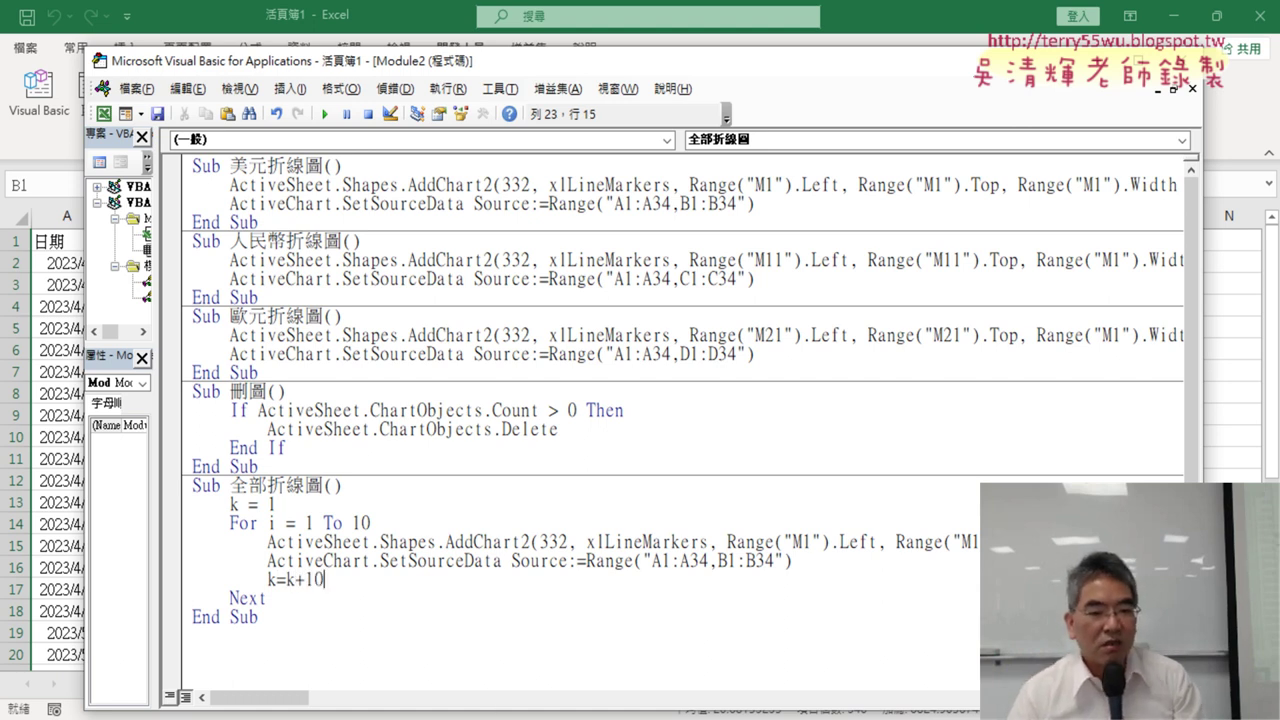
{"action": "left_click", "coordinate": [410, 644]}
{"action": "left_click_drag", "start_coordinate": [362, 580], "coordinate": [305, 582]}
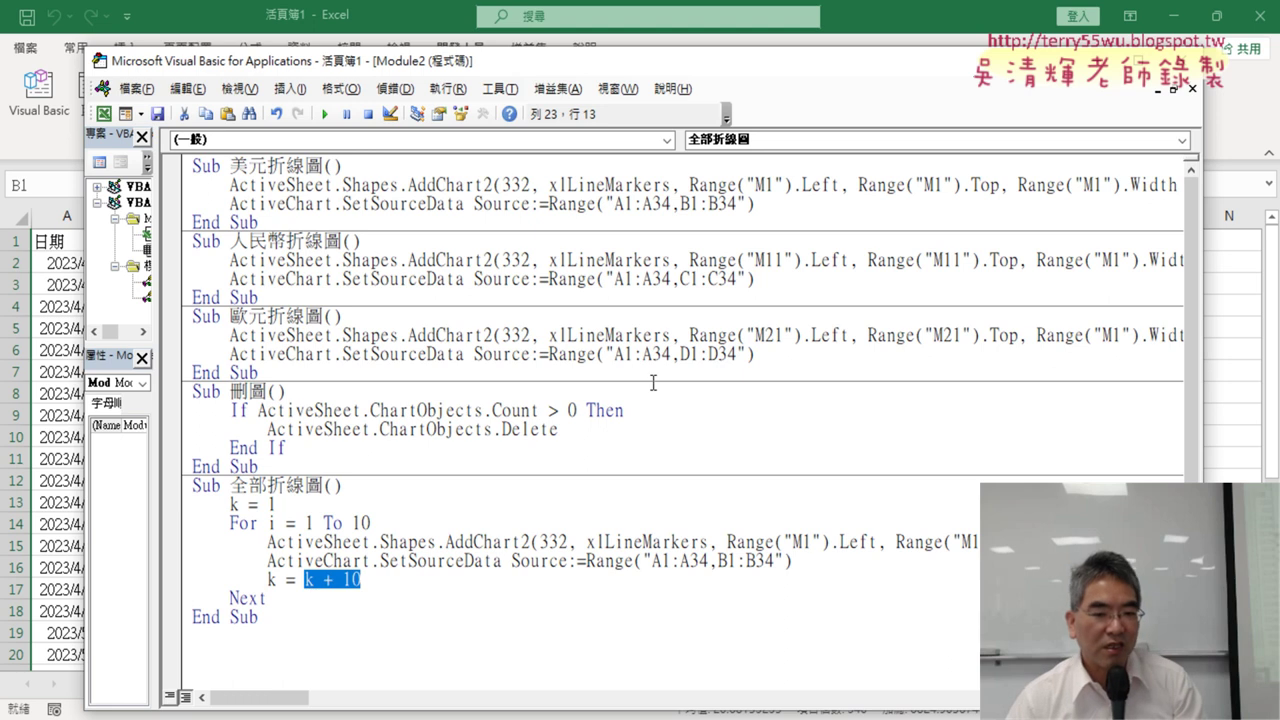
Replace the fixed M1 in the AddChart2 line with Range("M" & k).
{"action": "double_click", "coordinate": [269, 581]}
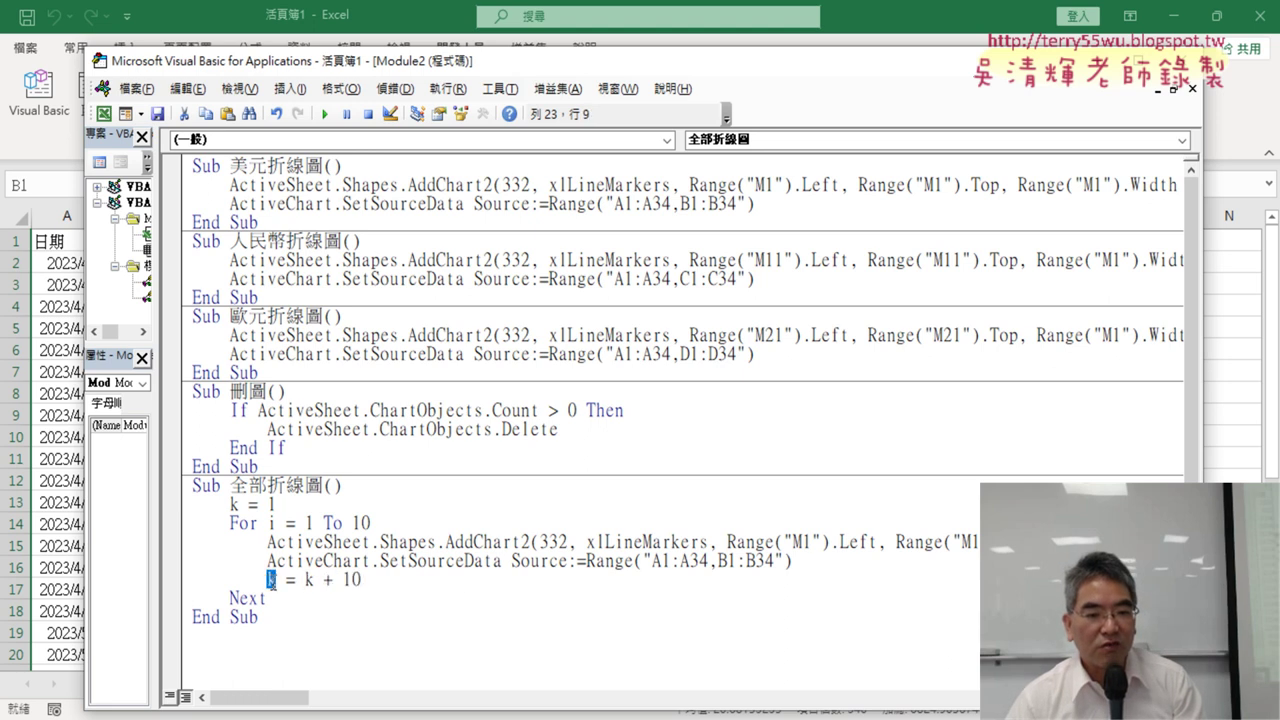
{"action": "double_click", "coordinate": [805, 542]}
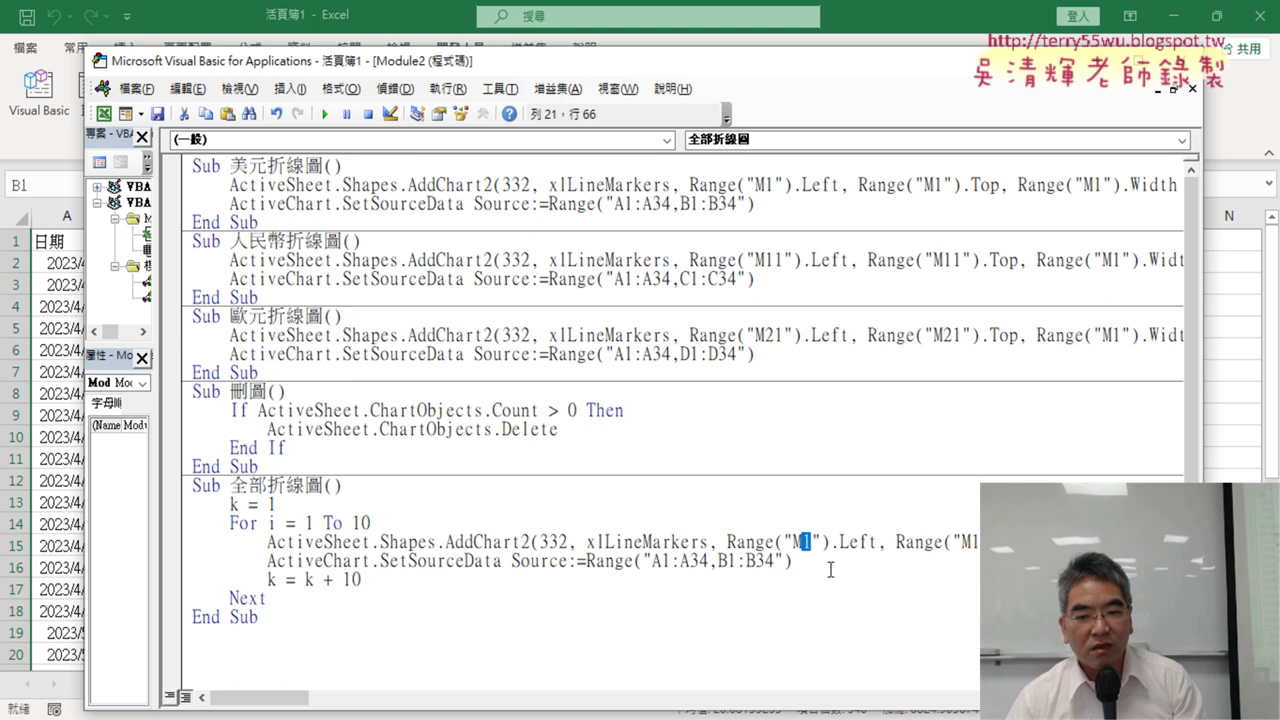
{"action": "left_click", "coordinate": [792, 543]}
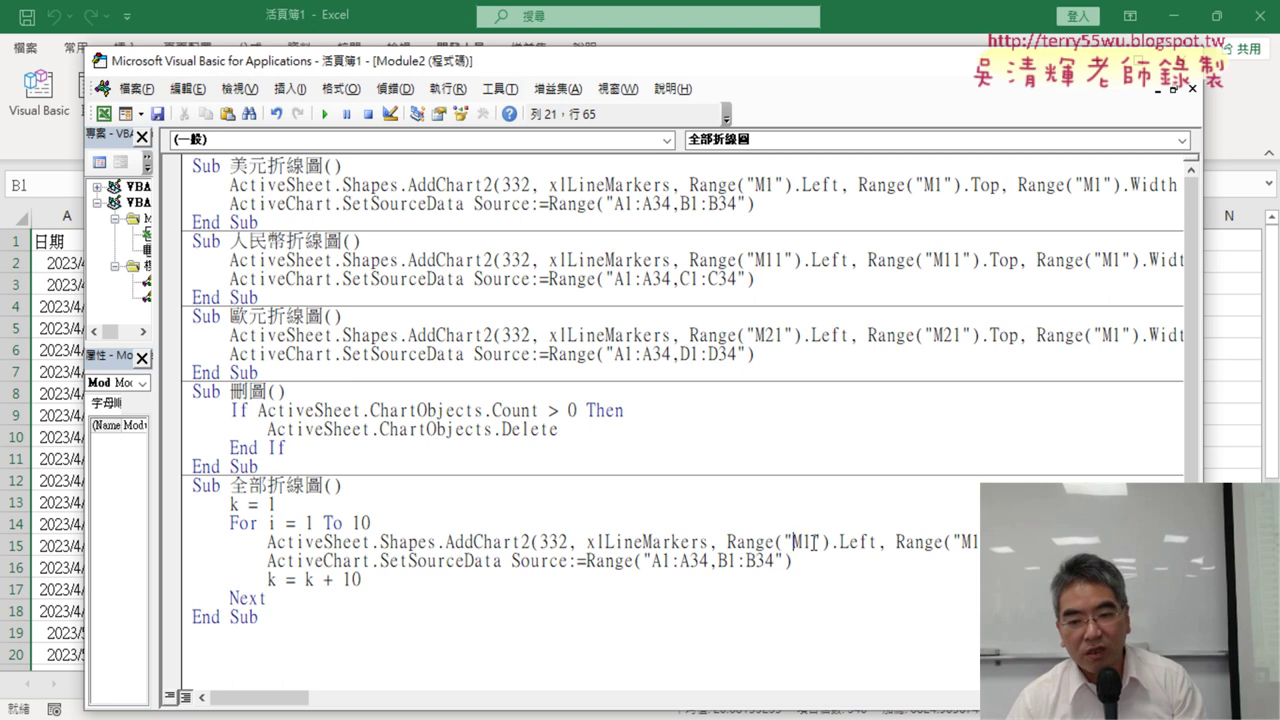
{"action": "left_click", "coordinate": [811, 542]}
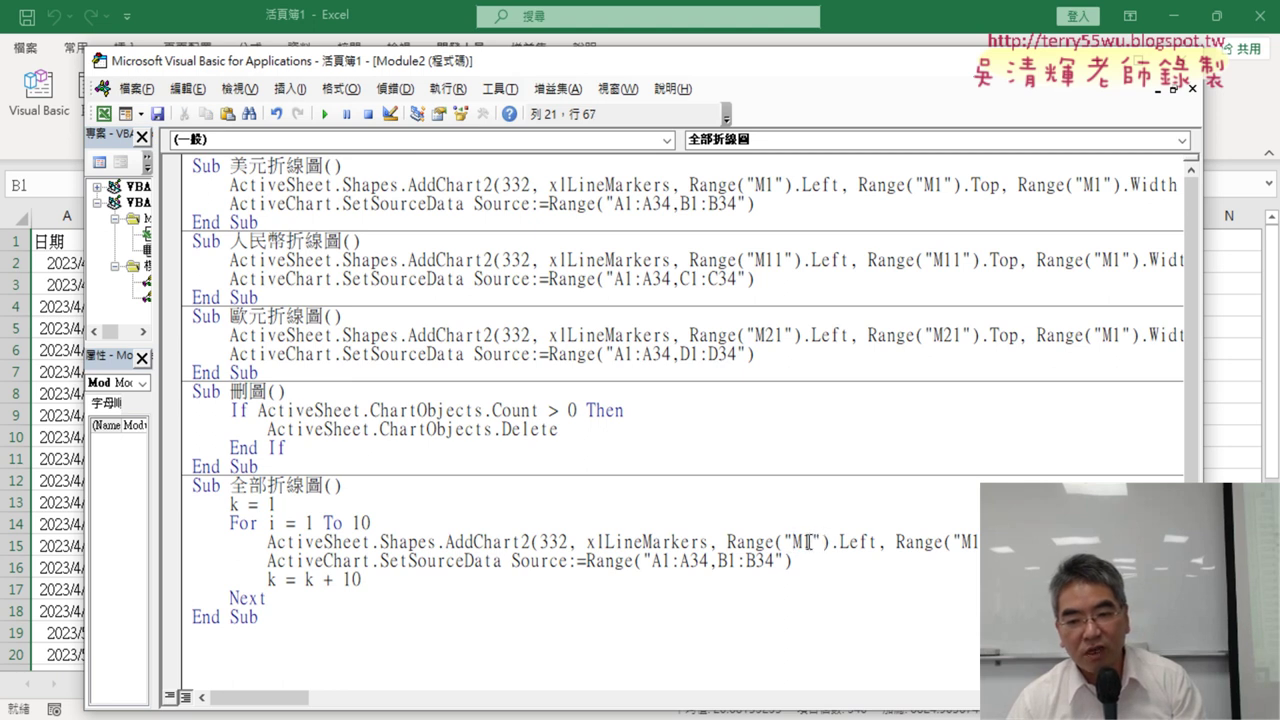
{"action": "key", "text": "shift+Left"}
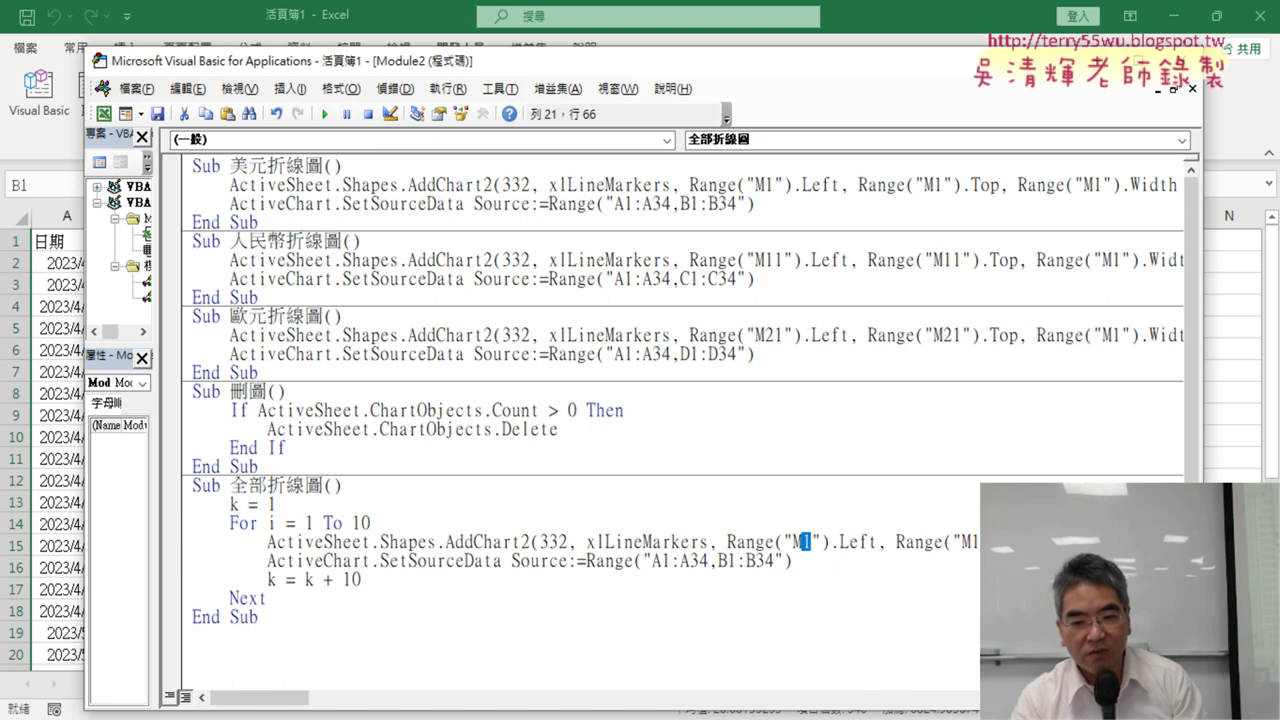
{"action": "key", "text": "Delete"}
{"action": "left_click", "coordinate": [812, 542]}
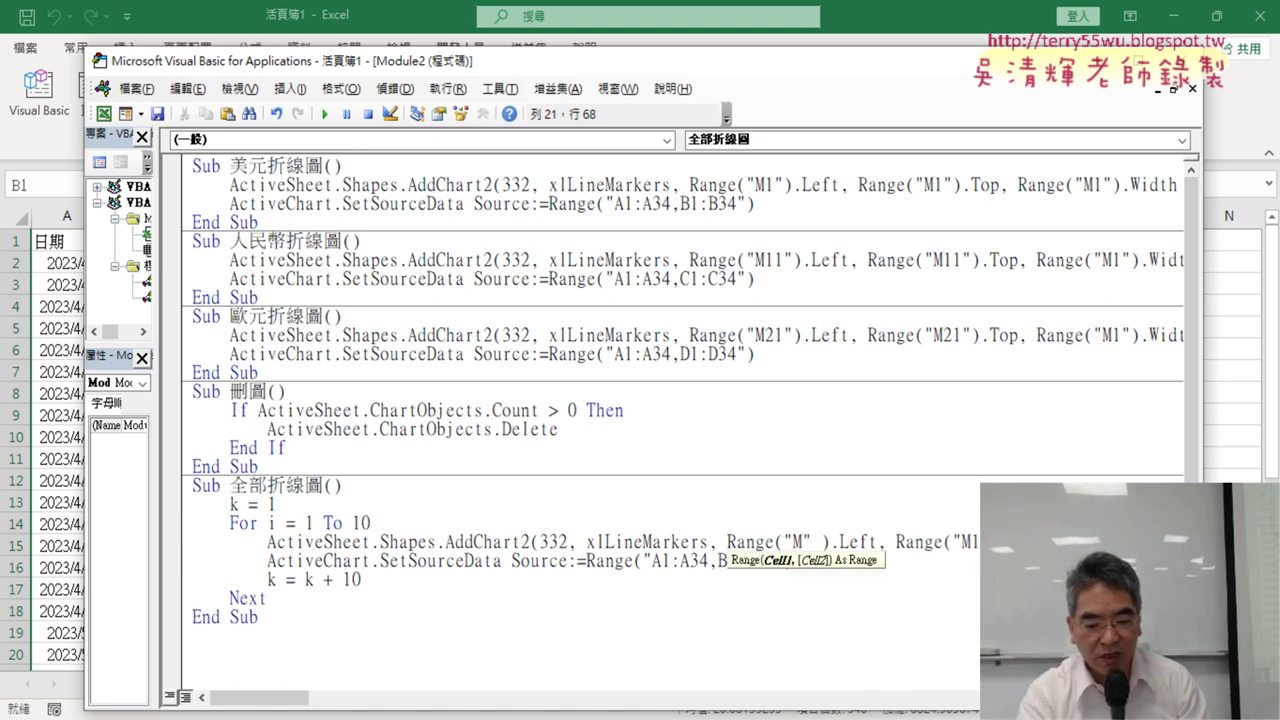
{"action": "type", "text": "& "}
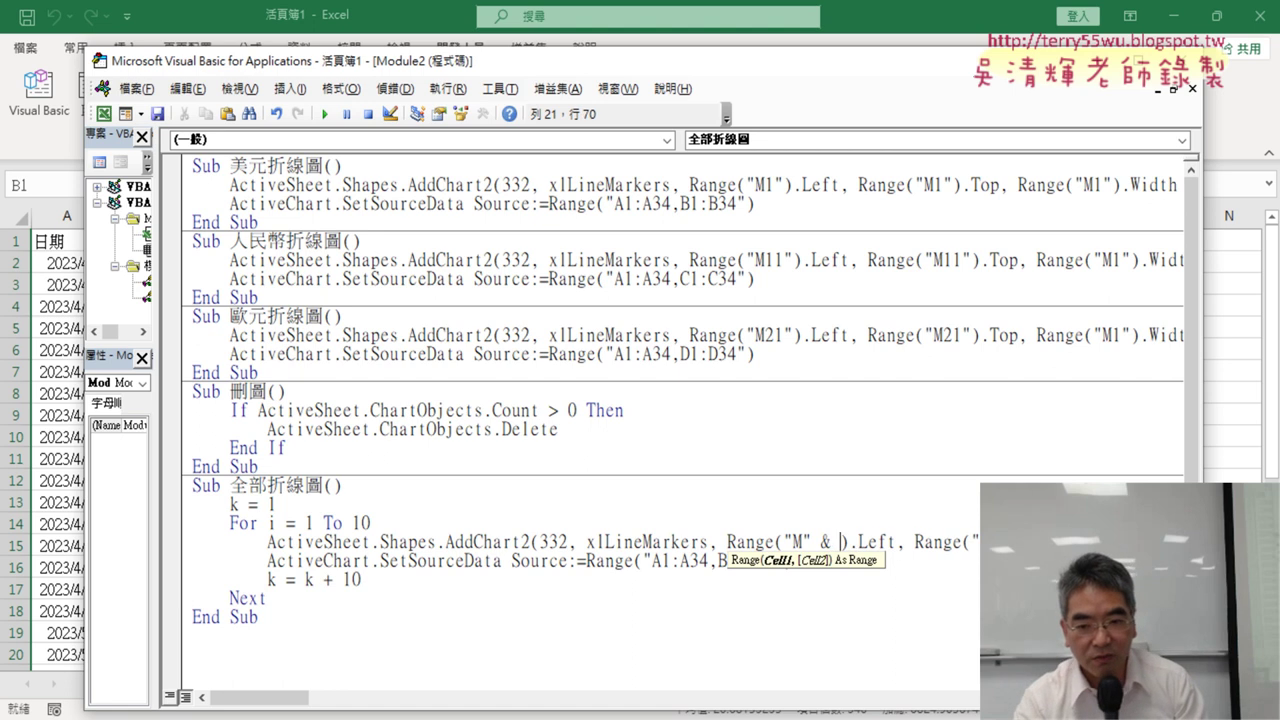
{"action": "type", "text": "k"}
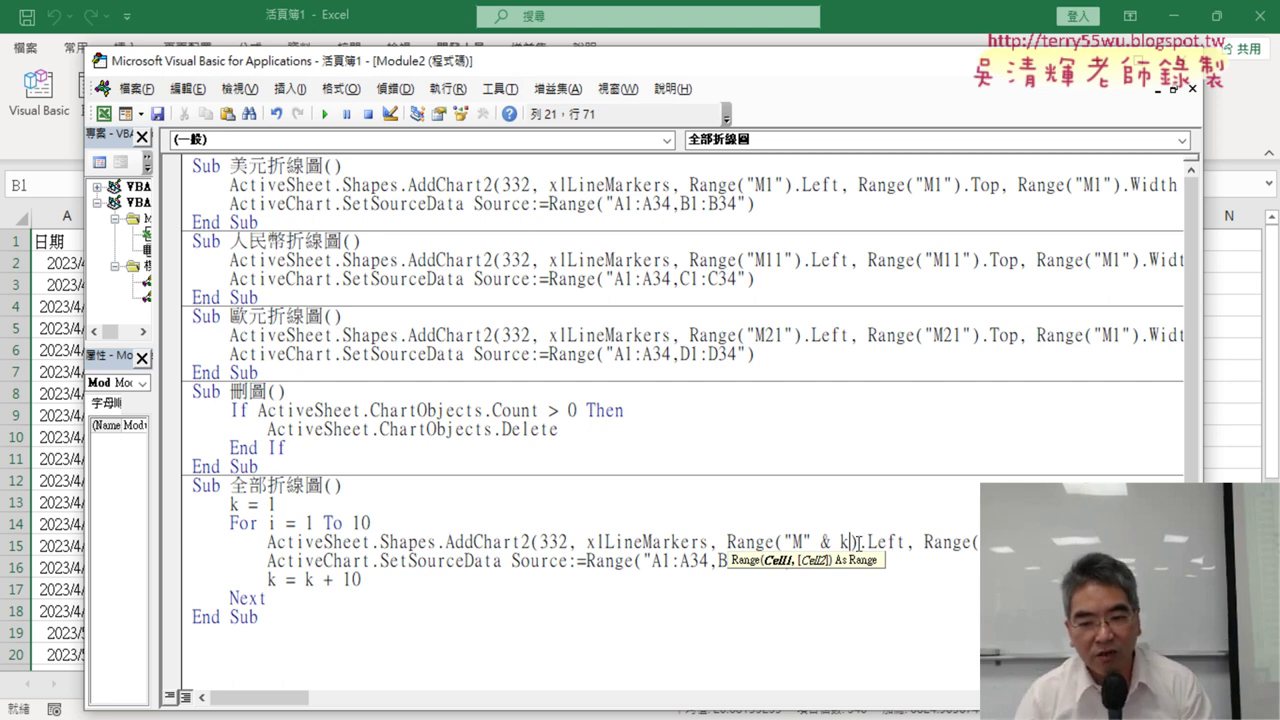
{"action": "left_click_drag", "start_coordinate": [852, 542], "coordinate": [812, 538]}
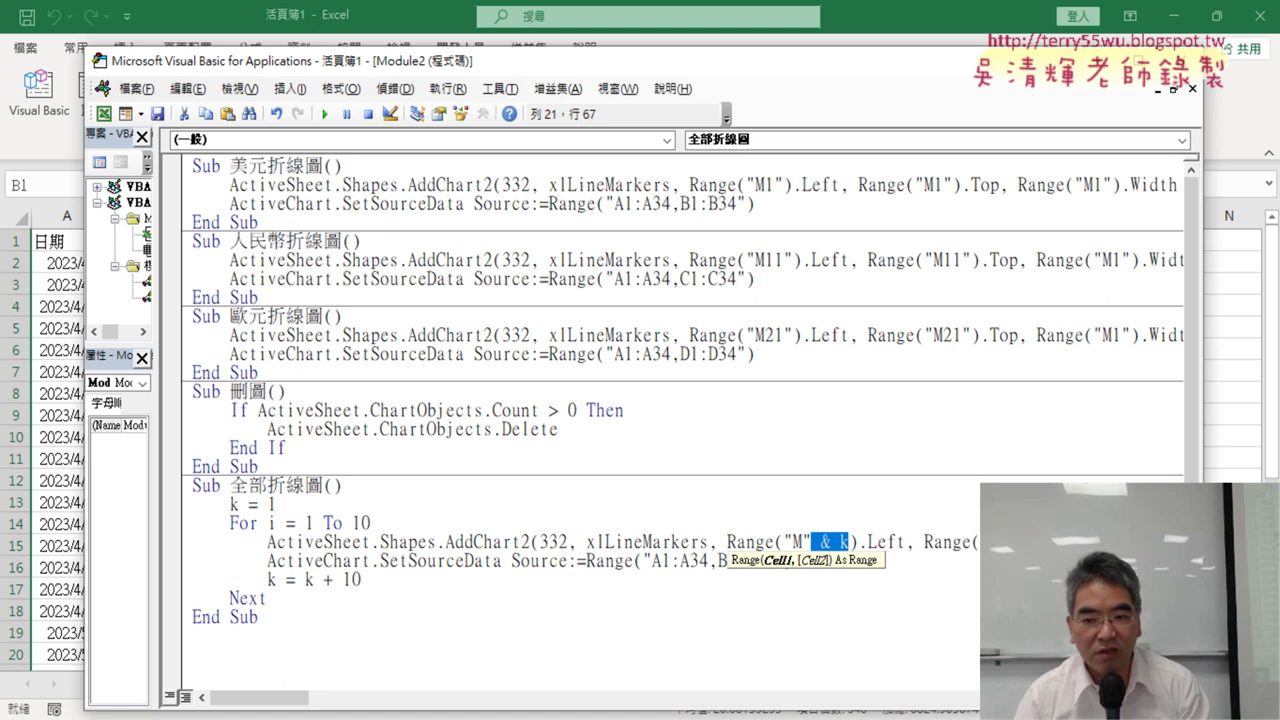
Review the rest of the AddChart2 line and narrow the code window to show the worksheet.
{"action": "left_click", "coordinate": [1010, 542]}
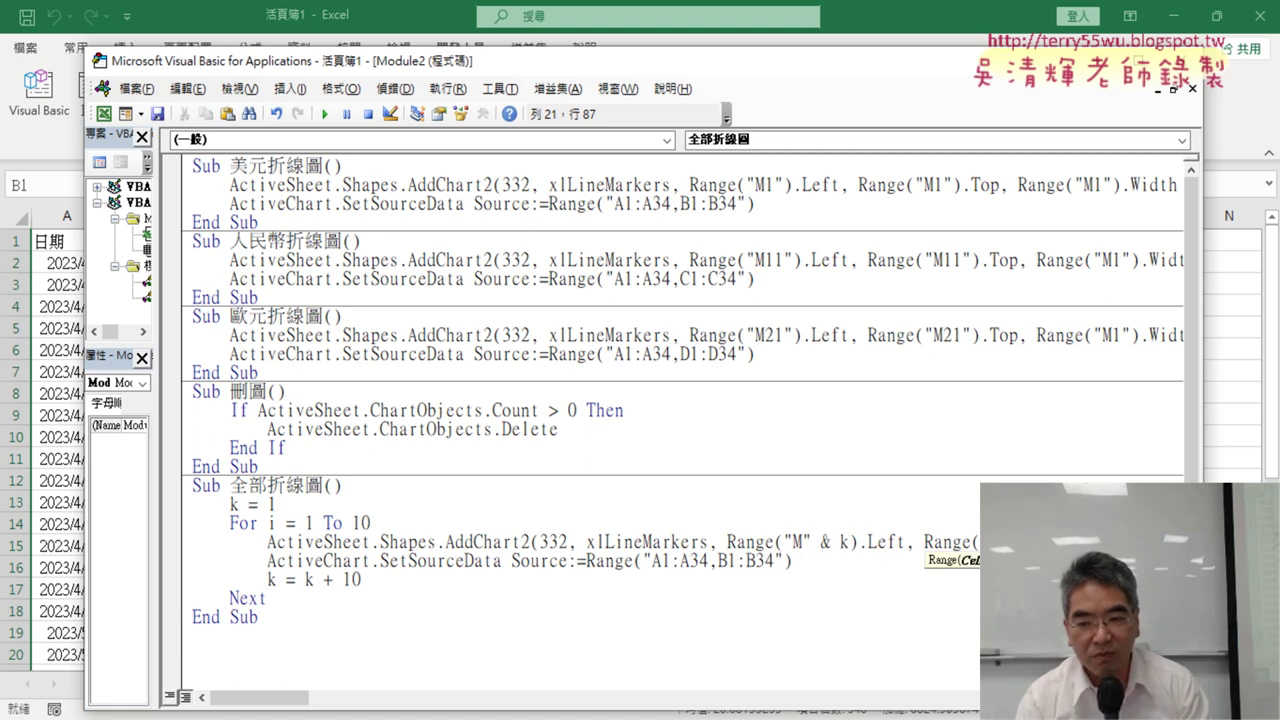
{"action": "key", "text": "Right"}
{"action": "key", "text": "Right"}
{"action": "key", "text": "Right"}
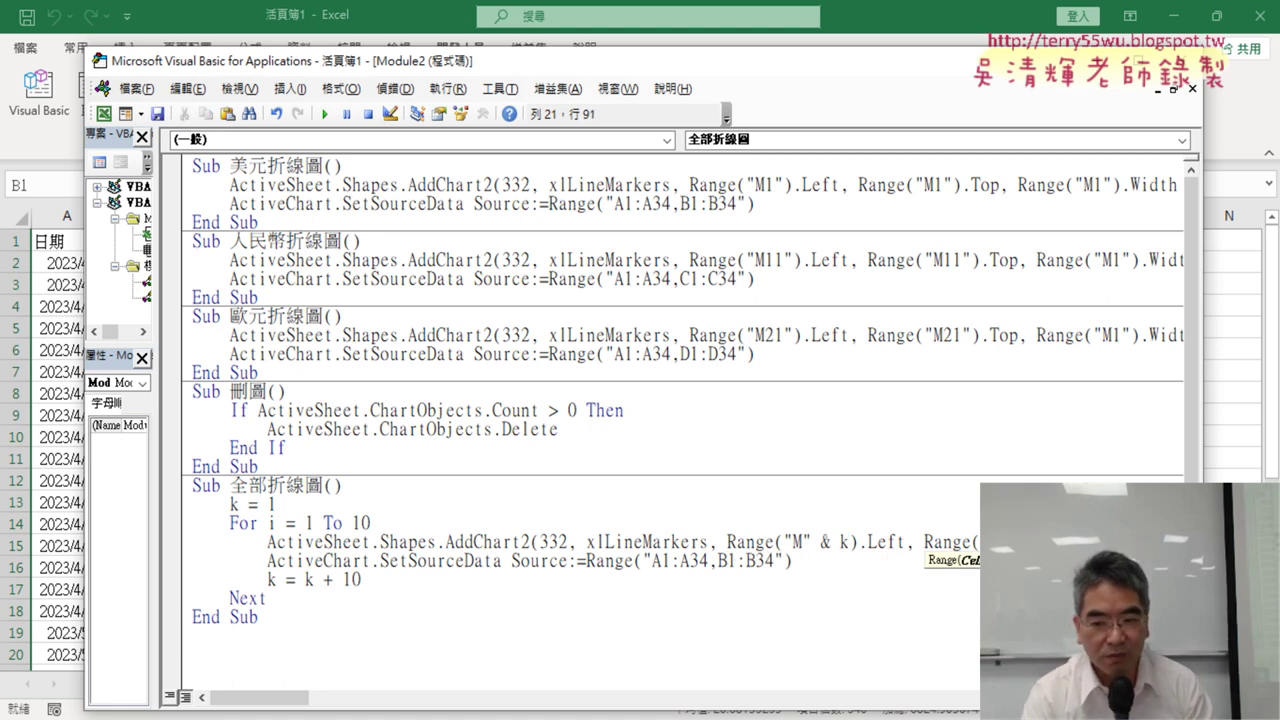
{"action": "key", "text": "Right"}
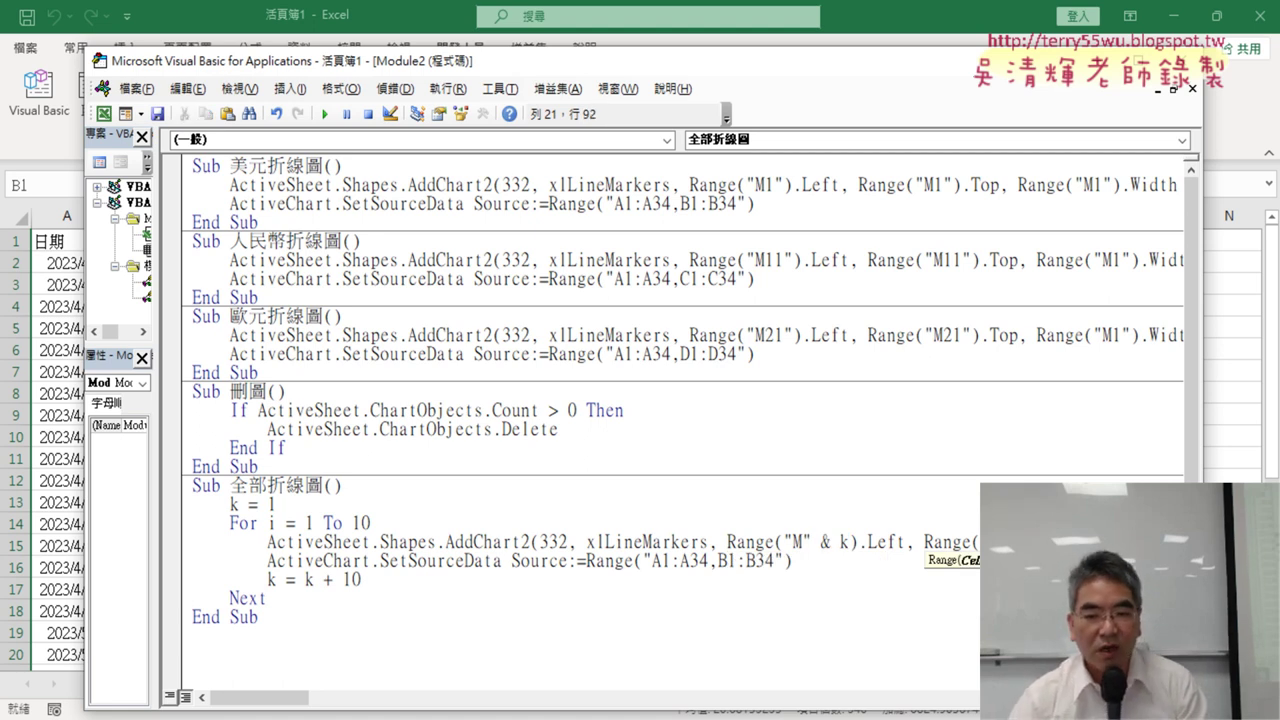
{"action": "left_click", "coordinate": [987, 480]}
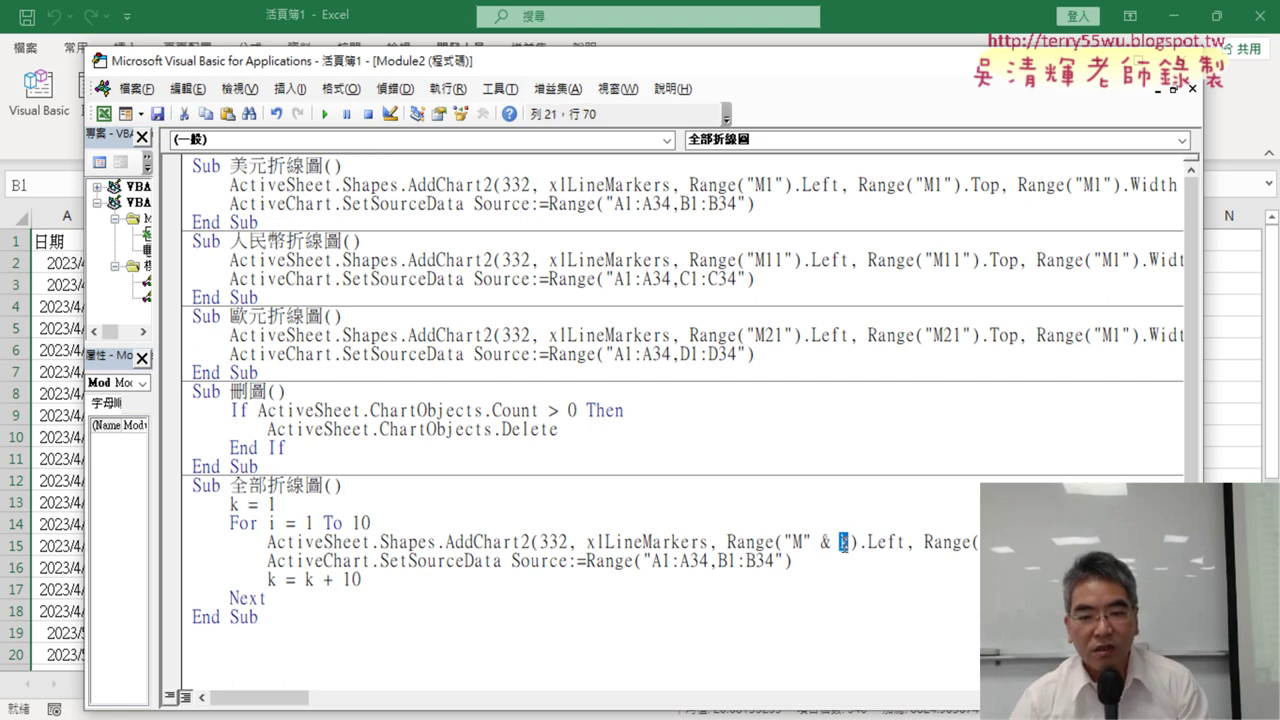
{"action": "double_click", "coordinate": [825, 542]}
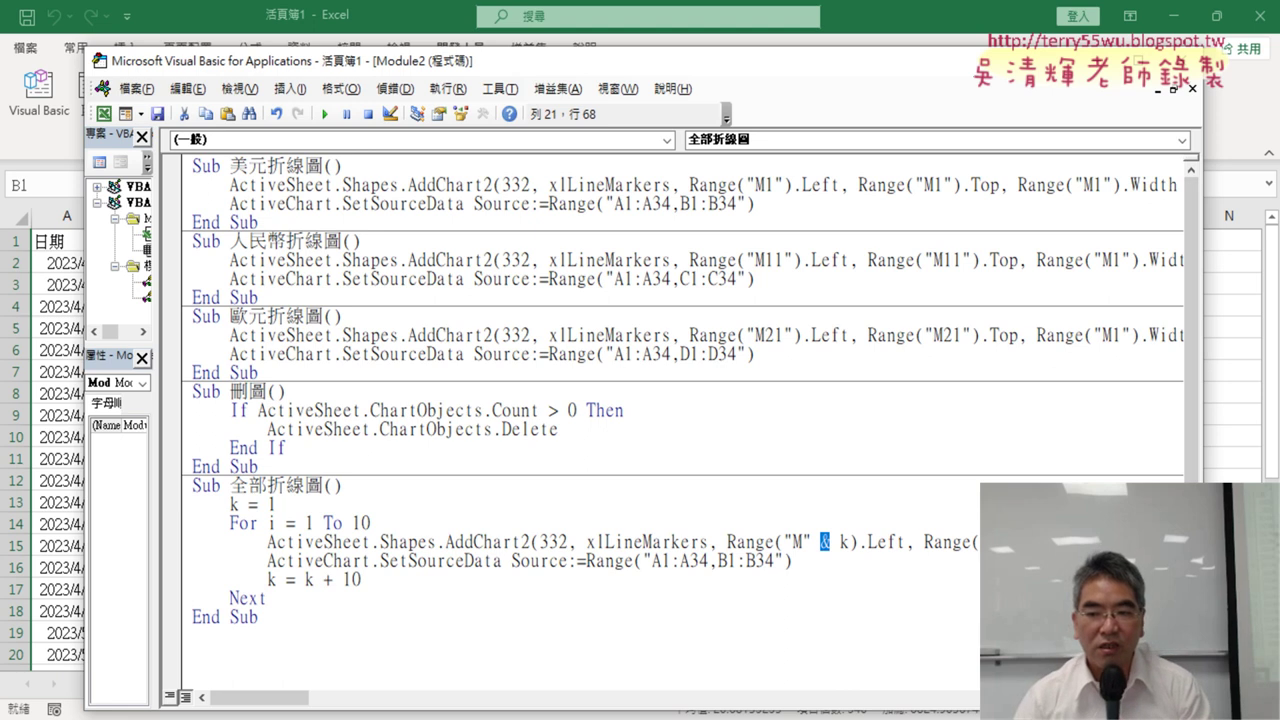
{"action": "mouse_move", "coordinate": [1200, 507]}
{"action": "left_mouse_down"}
{"action": "mouse_move", "coordinate": [708, 507]}
{"action": "mouse_move", "coordinate": [914, 502]}
{"action": "left_mouse_up"}
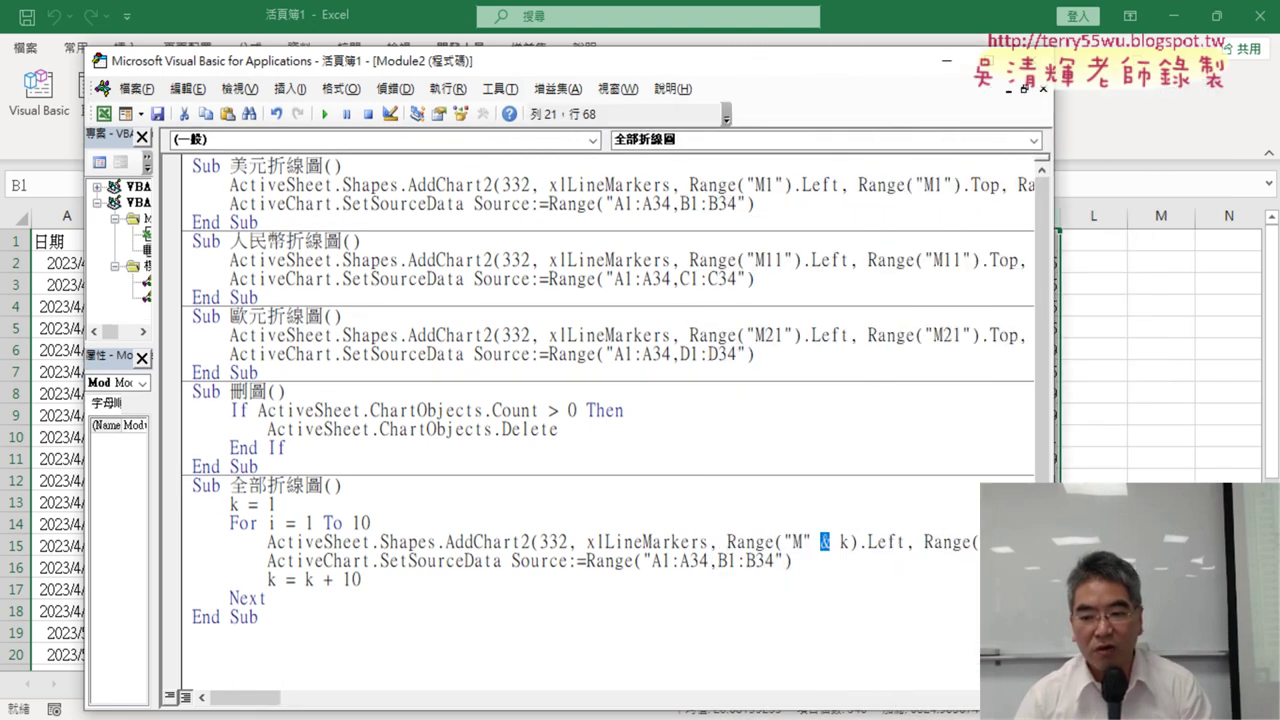
Reopen the VBA editor and shrink it beside the worksheet so sheet columns show.
{"action": "key", "text": "alt+F11"}
{"action": "scroll", "coordinate": [640, 440], "scroll_direction": "right", "scroll_amount": 5}
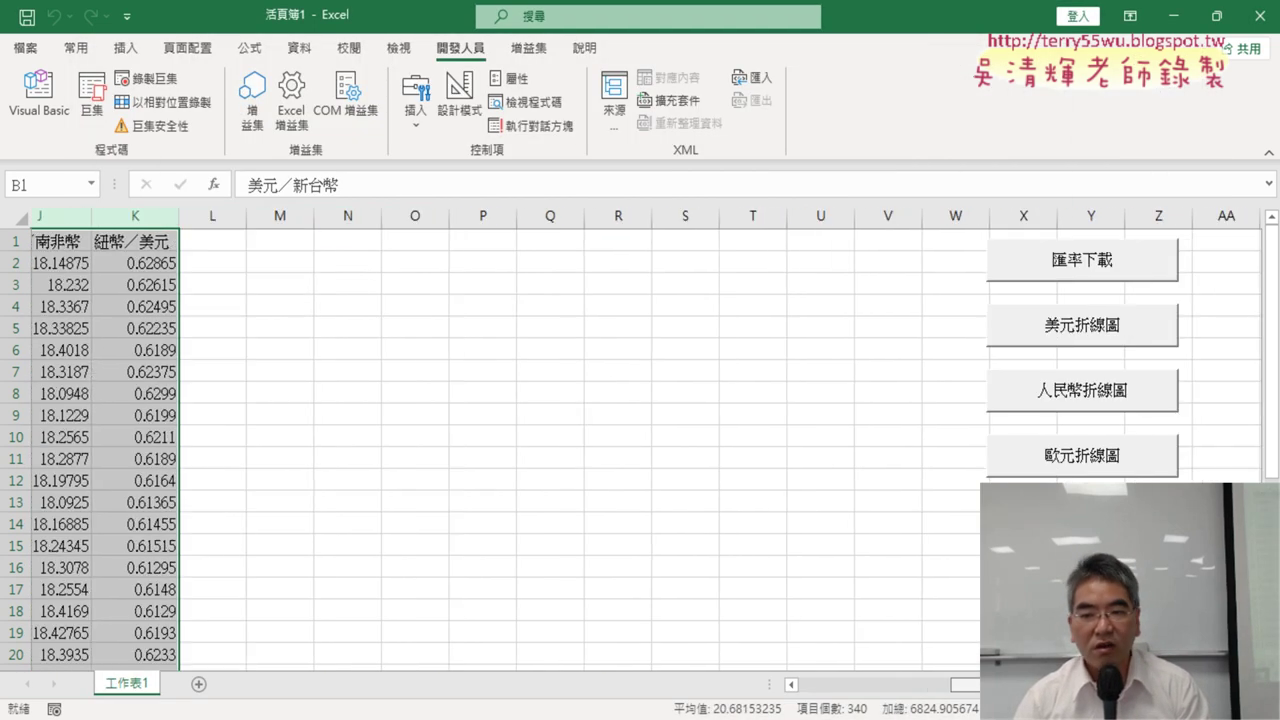
{"action": "scroll", "coordinate": [349, 309], "scroll_direction": "left", "scroll_amount": 5}
{"action": "left_click", "coordinate": [38, 95]}
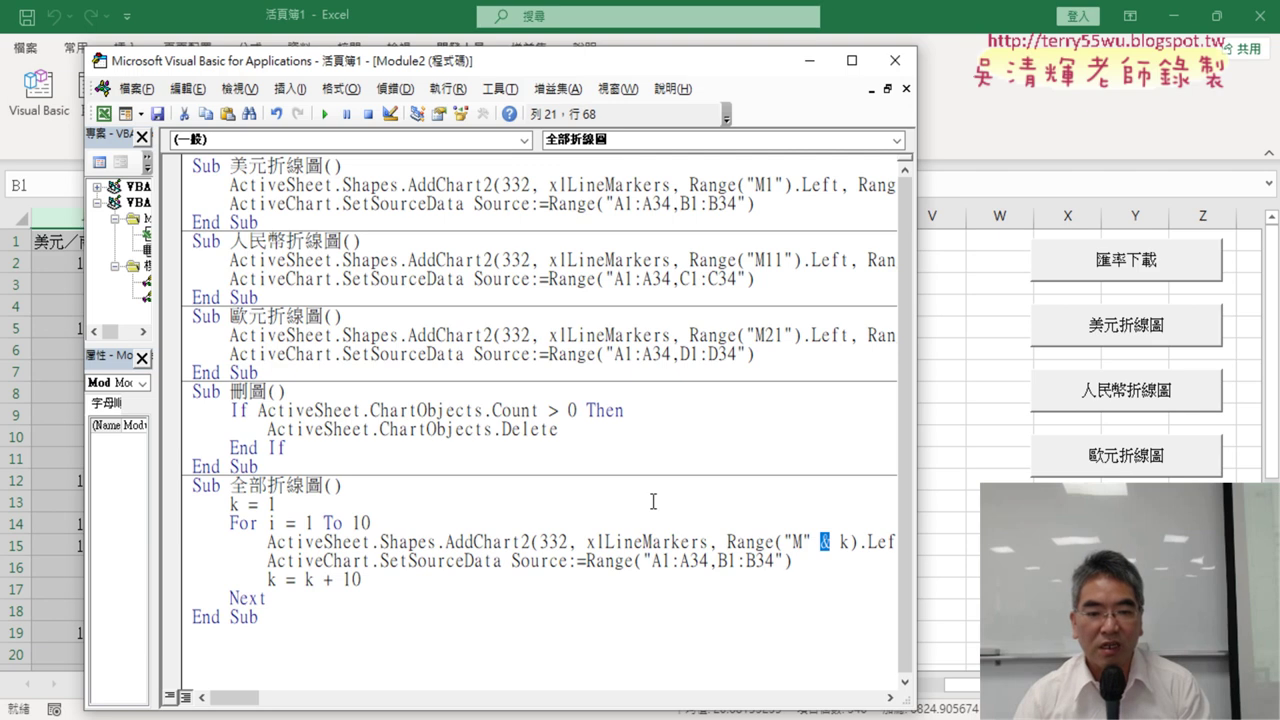
{"action": "left_click_drag", "start_coordinate": [914, 504], "coordinate": [758, 487]}
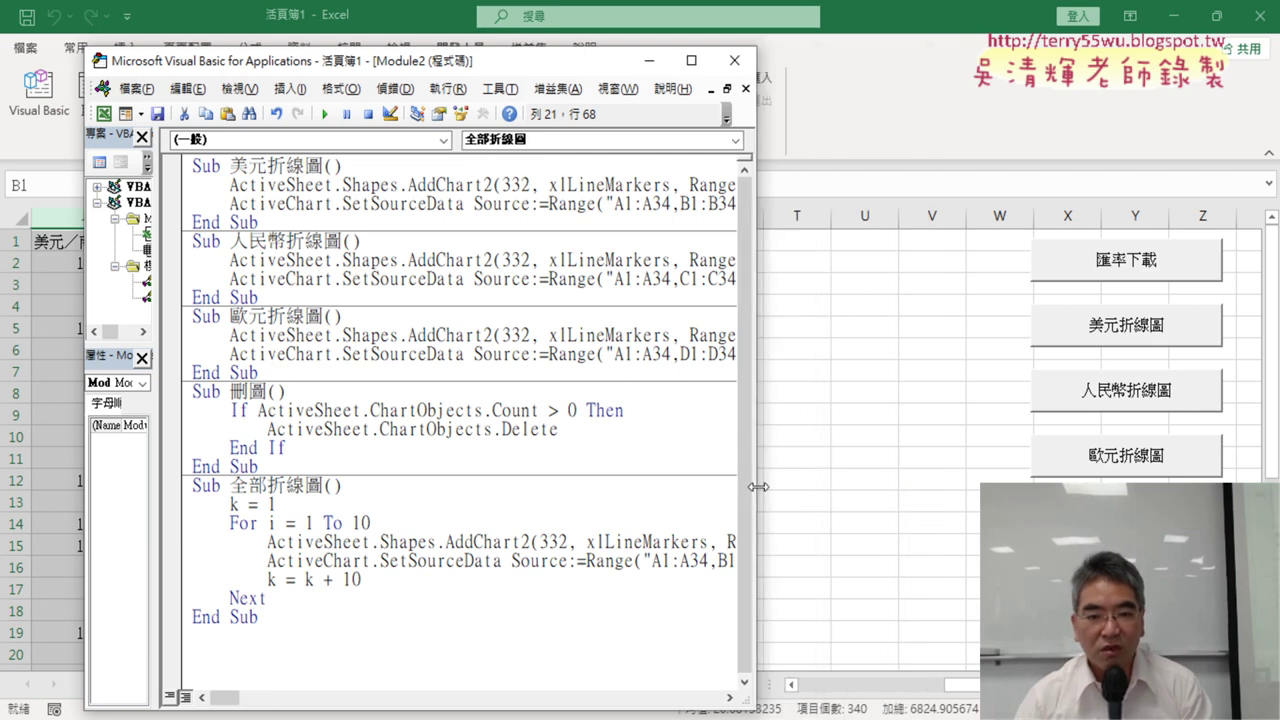
{"action": "left_click_drag", "start_coordinate": [404, 60], "coordinate": [253, 51]}
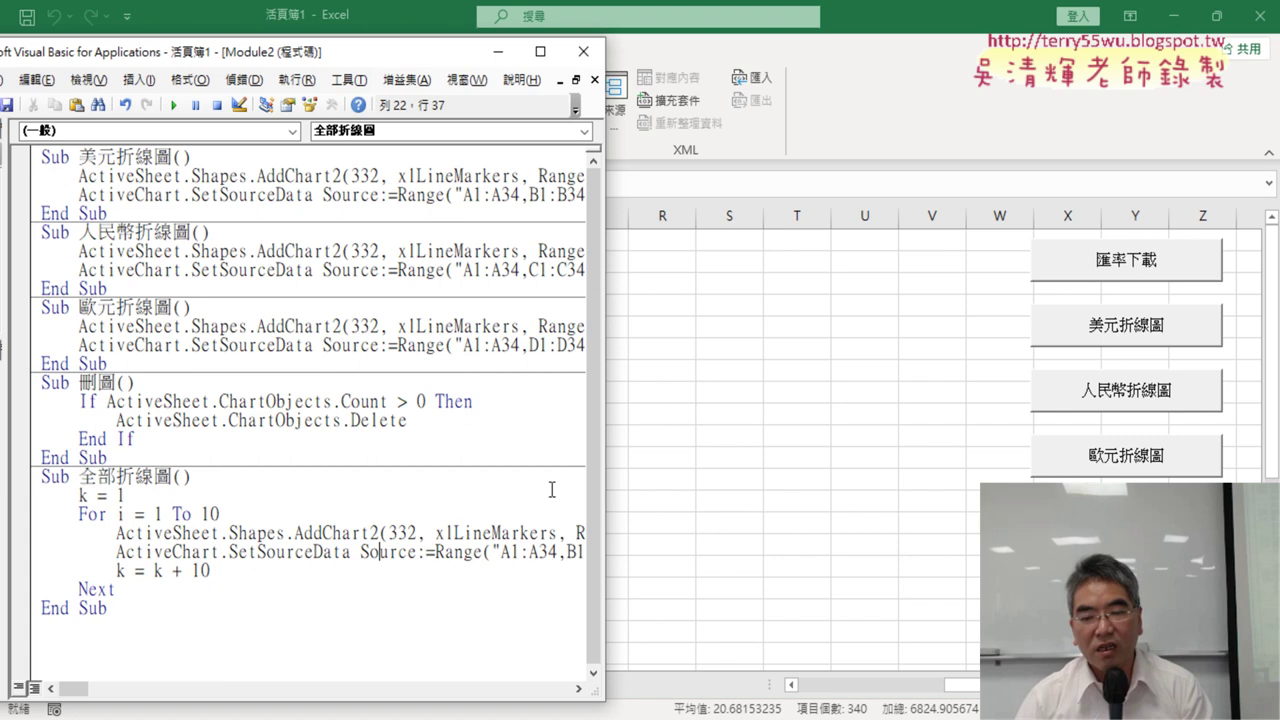
Run 全部折線圖 and scroll through the stacked 美元／新台幣 line charts in column M.
{"action": "left_click", "coordinate": [178, 104]}
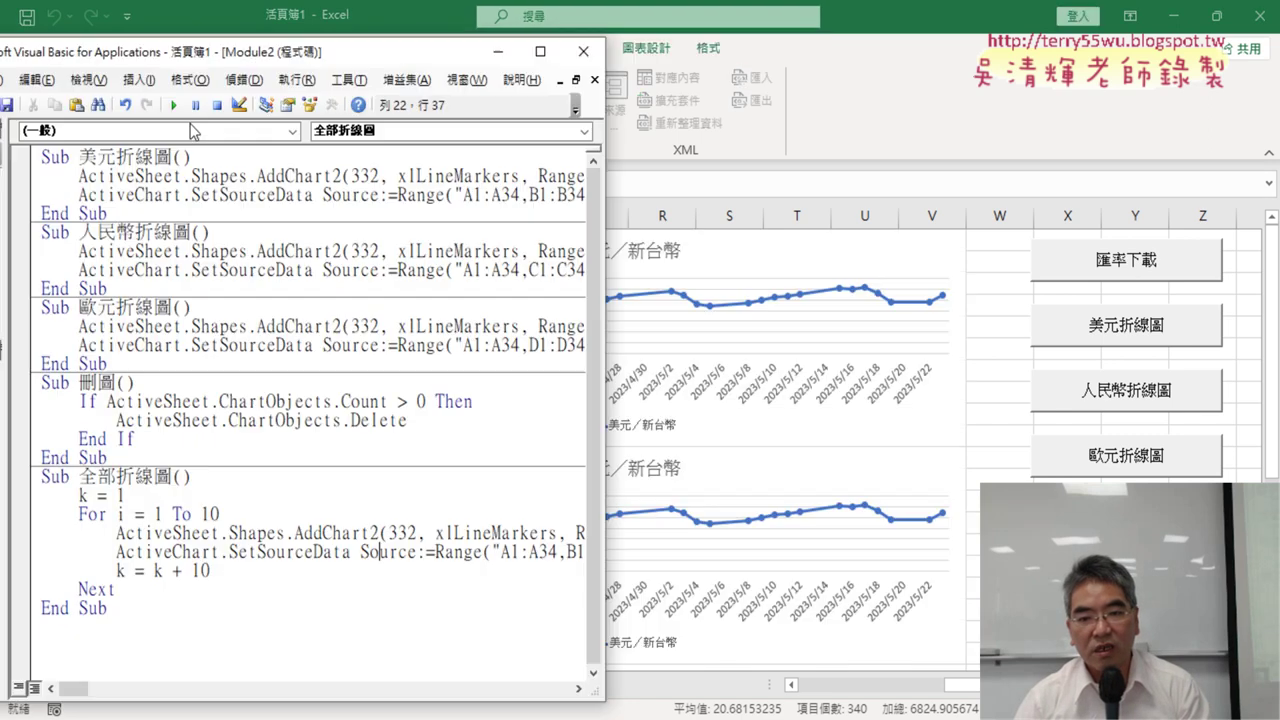
{"action": "key", "text": "alt+F11"}
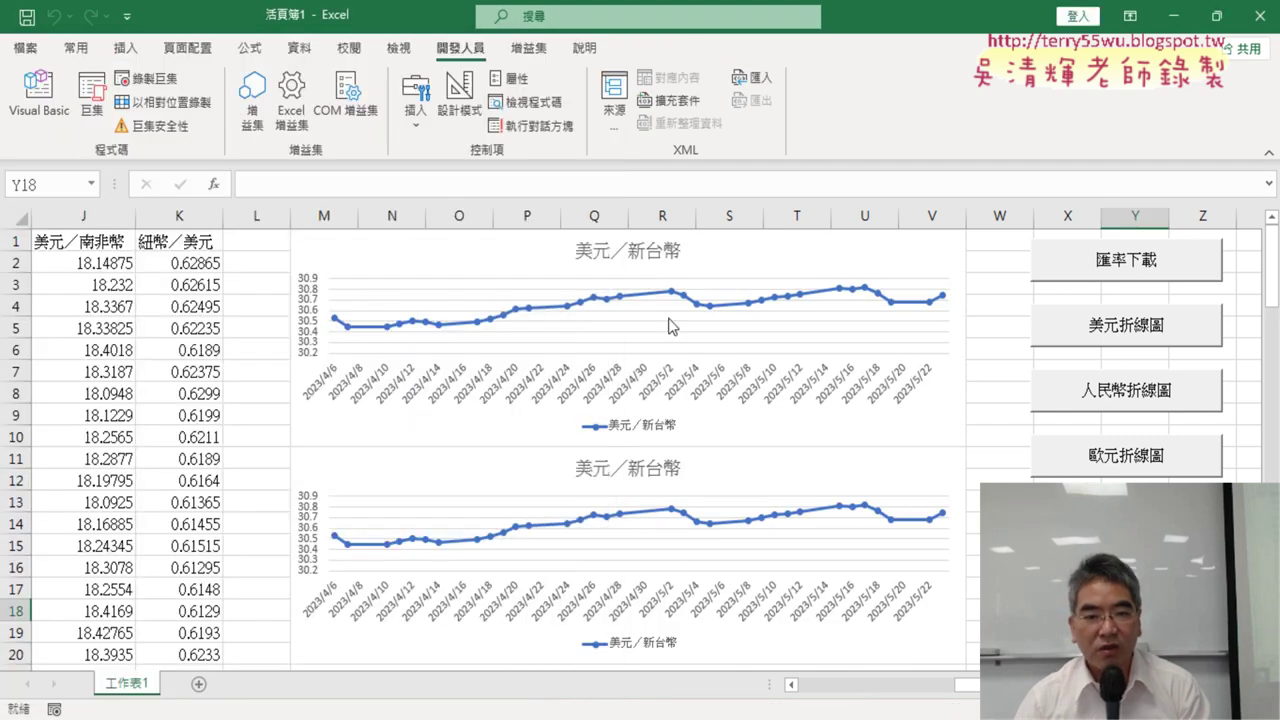
{"action": "scroll", "coordinate": [655, 330], "scroll_direction": "down", "scroll_amount": 2}
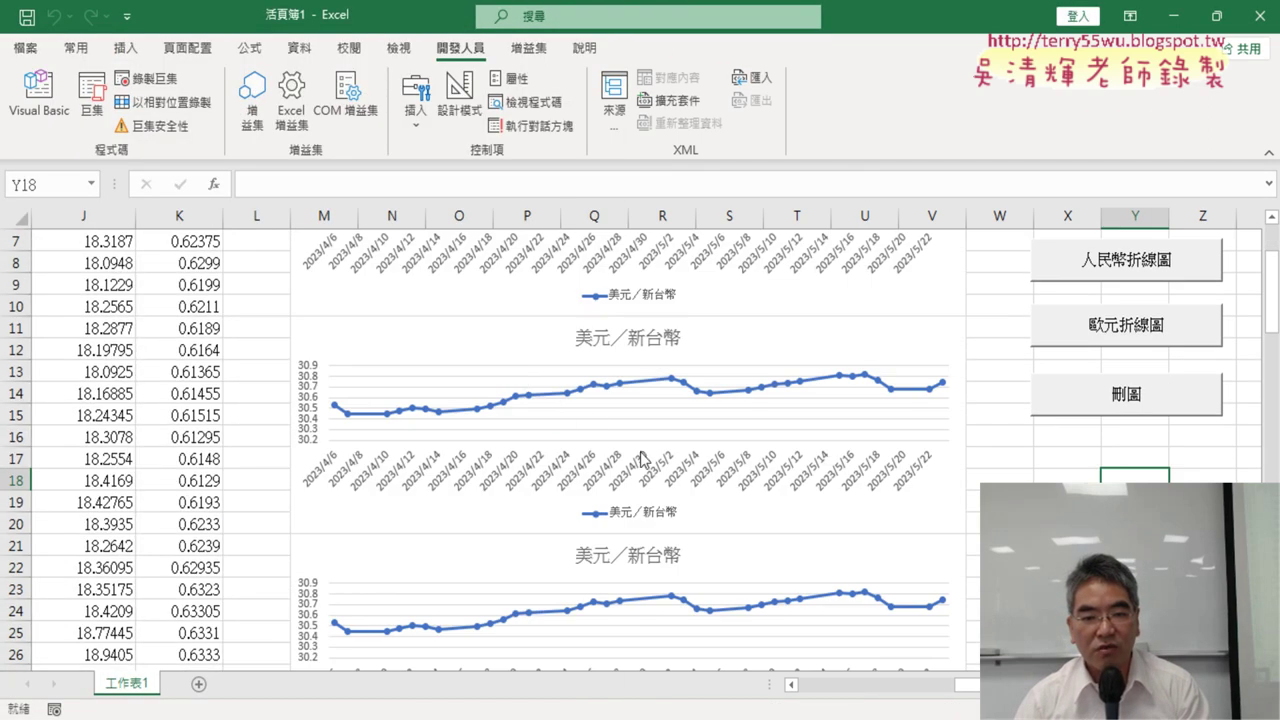
{"action": "scroll", "coordinate": [643, 458], "scroll_direction": "down", "scroll_amount": 4}
{"action": "scroll", "coordinate": [643, 458], "scroll_direction": "down", "scroll_amount": 5}
{"action": "scroll", "coordinate": [640, 455], "scroll_direction": "down", "scroll_amount": 3}
{"action": "scroll", "coordinate": [634, 452], "scroll_direction": "down", "scroll_amount": 6}
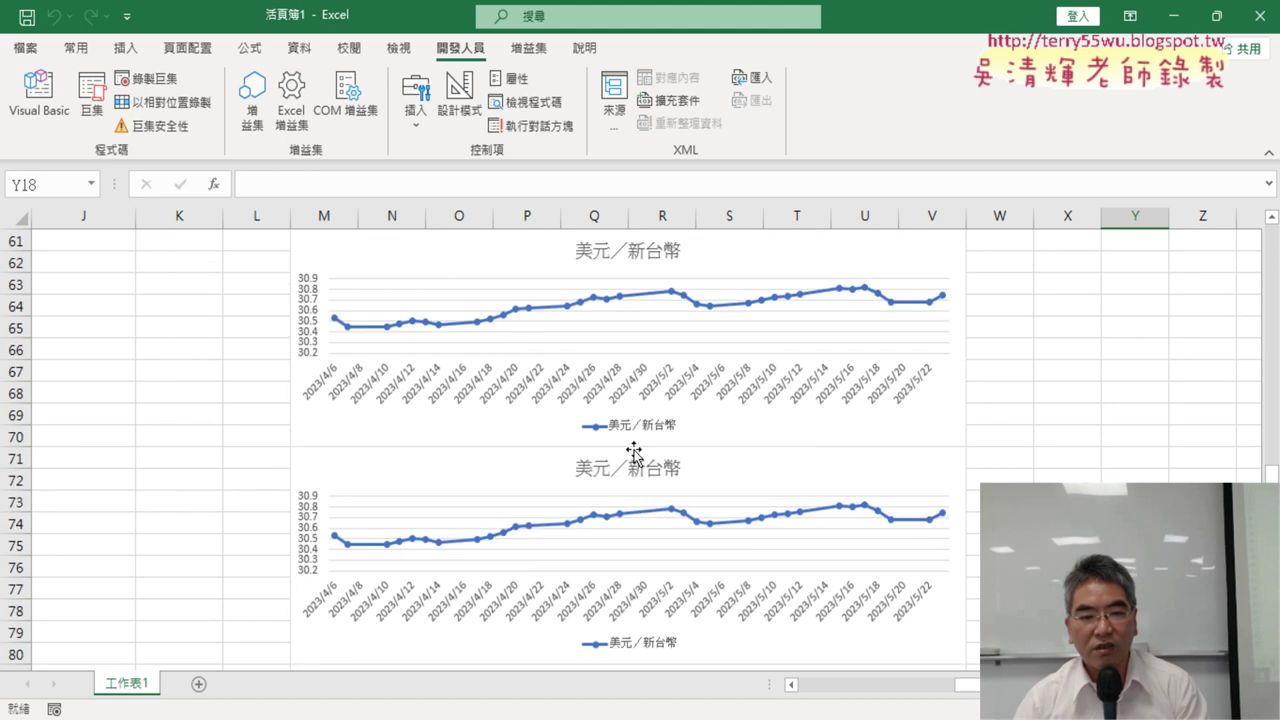
{"action": "scroll", "coordinate": [634, 452], "scroll_direction": "down", "scroll_amount": 3}
{"action": "scroll", "coordinate": [634, 455], "scroll_direction": "down", "scroll_amount": 6}
{"action": "scroll", "coordinate": [634, 456], "scroll_direction": "down", "scroll_amount": 1}
{"action": "scroll", "coordinate": [636, 456], "scroll_direction": "up", "scroll_amount": 7}
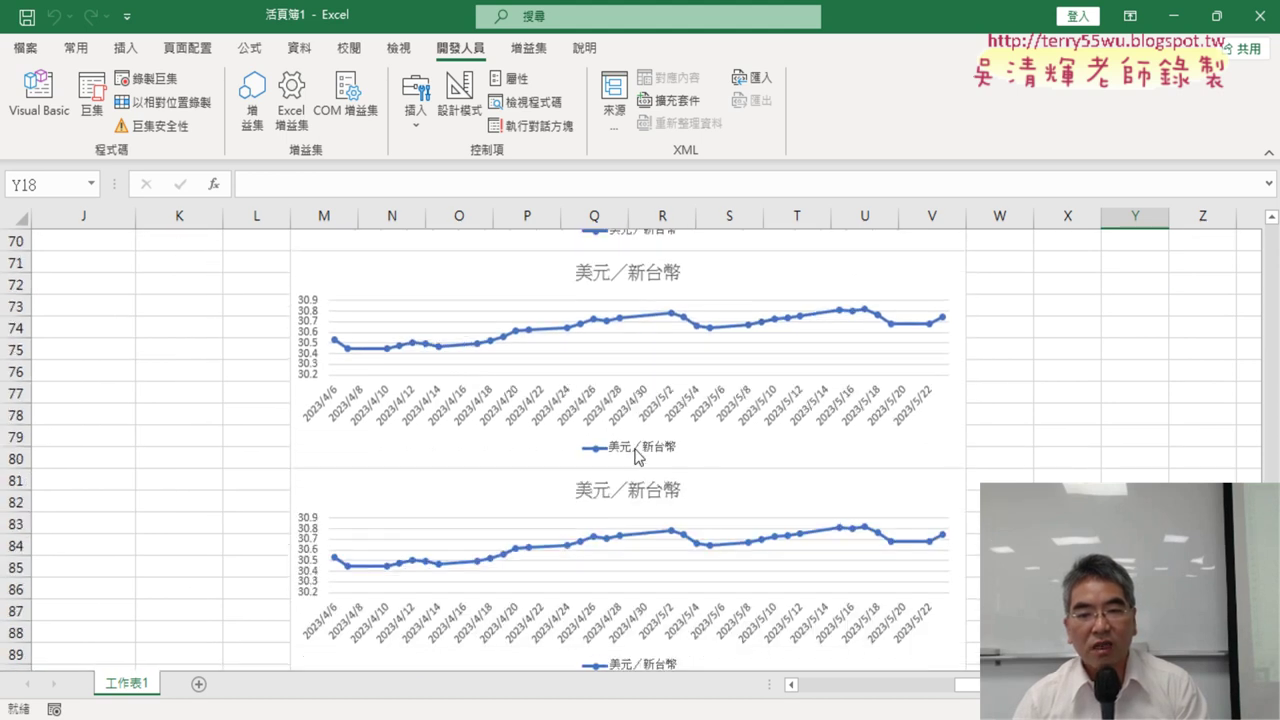
{"action": "scroll", "coordinate": [636, 456], "scroll_direction": "up", "scroll_amount": 5}
{"action": "scroll", "coordinate": [636, 455], "scroll_direction": "up", "scroll_amount": 8}
{"action": "scroll", "coordinate": [635, 454], "scroll_direction": "up", "scroll_amount": 7}
{"action": "scroll", "coordinate": [634, 452], "scroll_direction": "up", "scroll_amount": 3}
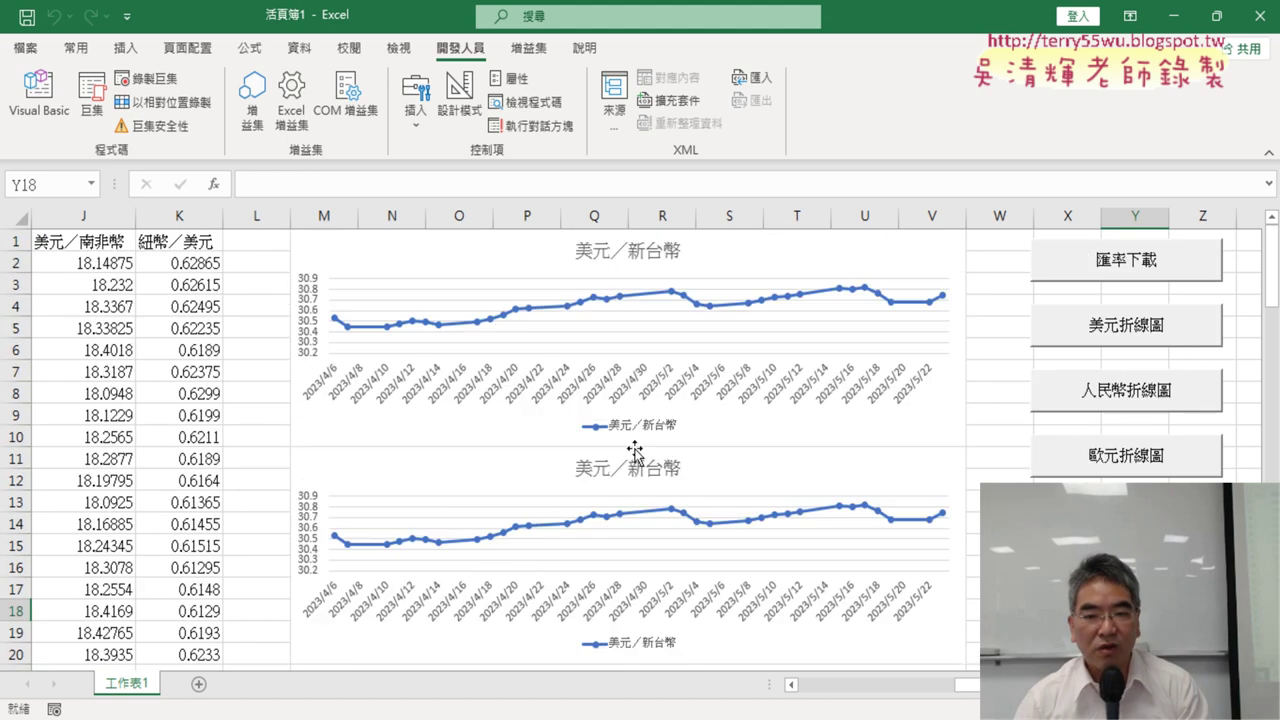
Open Module2 in the VBA editor, widen it, and select the fixed column B in A1:A34,B1:B34.
{"action": "left_click", "coordinate": [52, 120]}
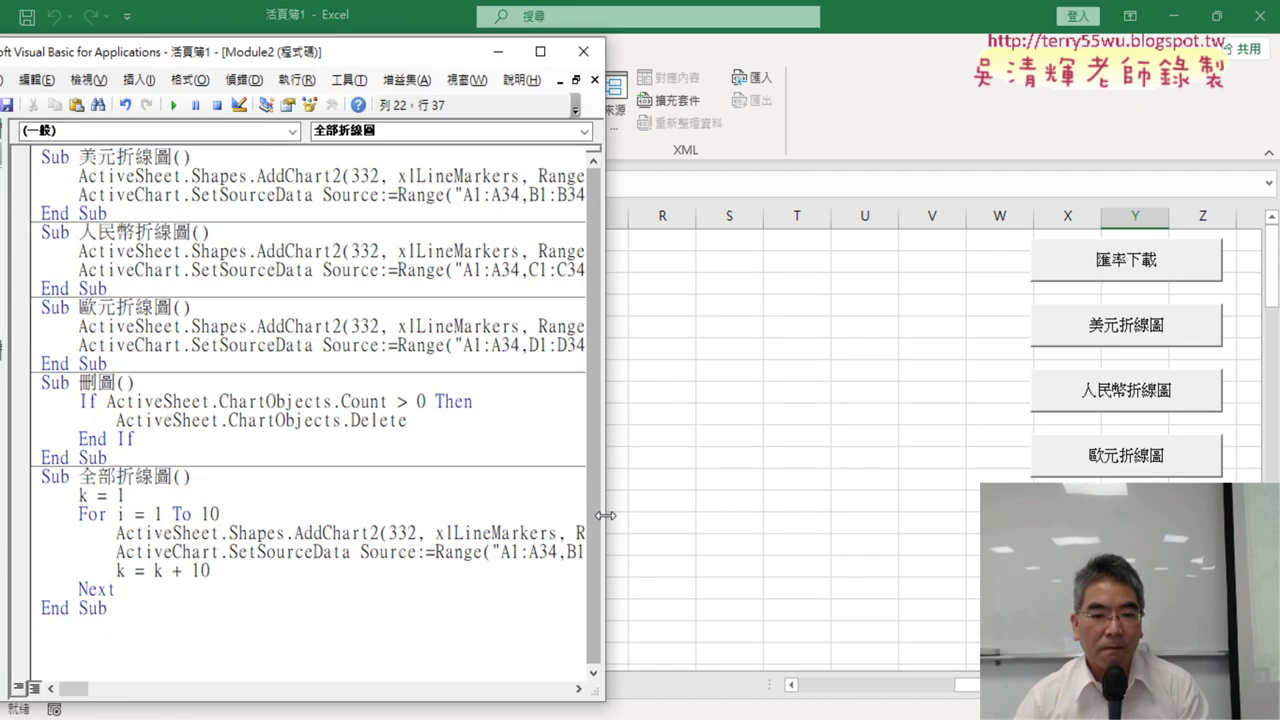
{"action": "left_click_drag", "start_coordinate": [606, 515], "coordinate": [984, 515]}
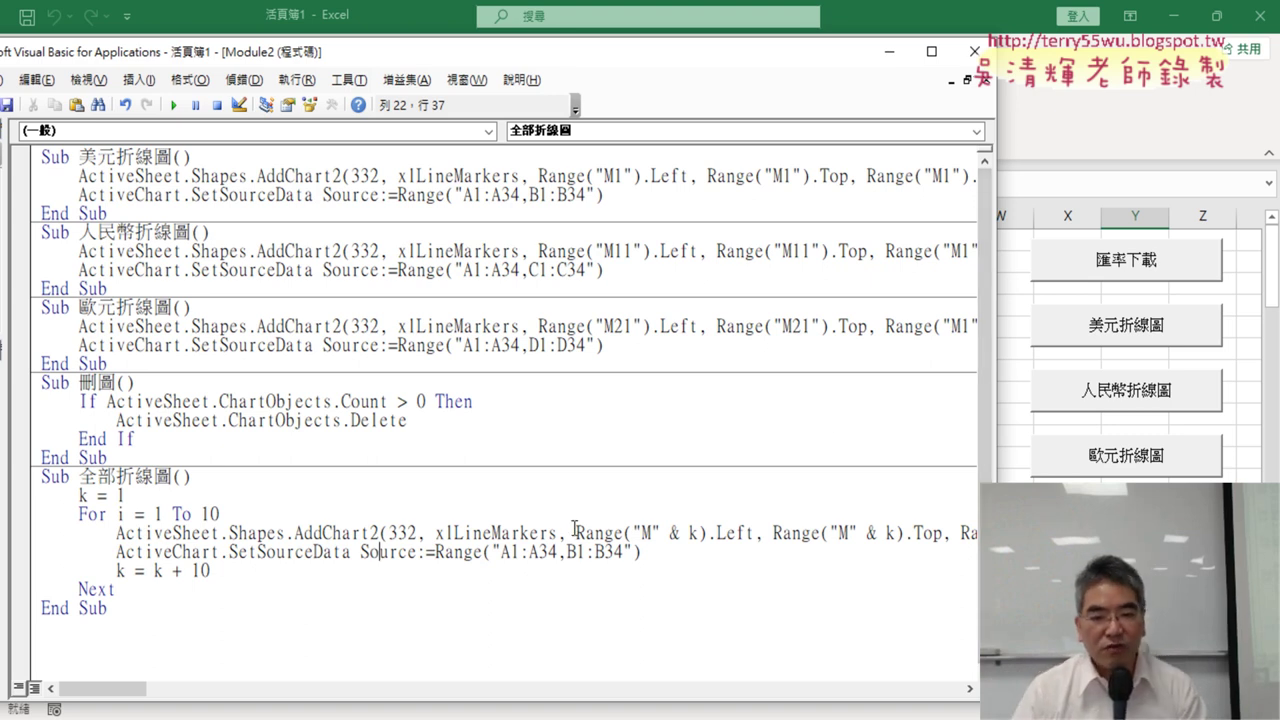
{"action": "left_click_drag", "start_coordinate": [577, 553], "coordinate": [566, 553]}
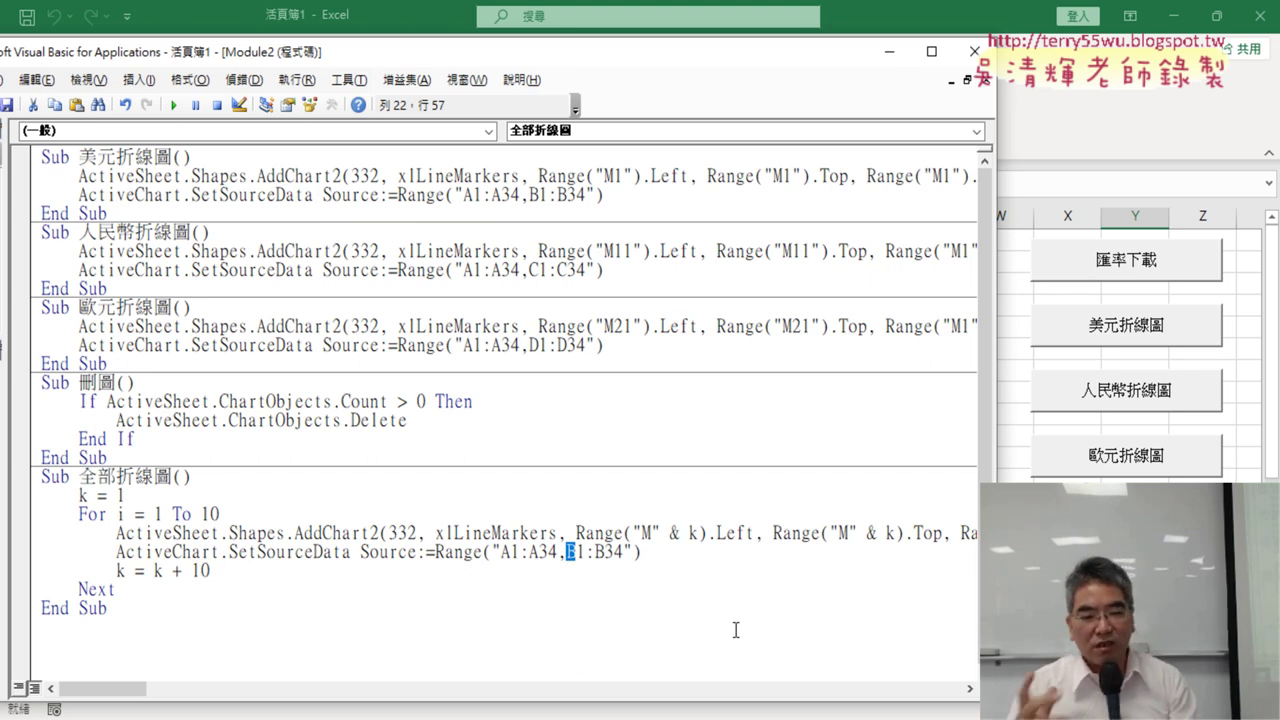
Add the line col = "BCDEFGHIJK" inside the For loop, followed by a blank line.
{"action": "left_click", "coordinate": [263, 512]}
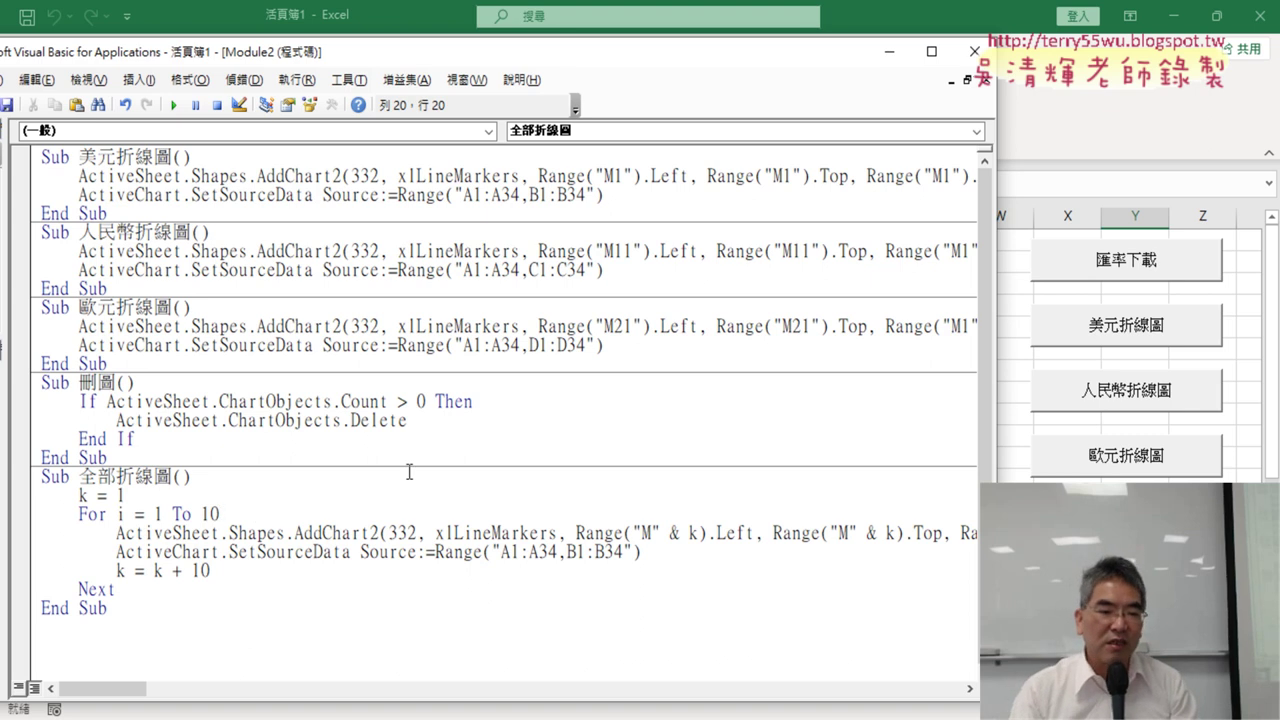
{"action": "key", "text": "Return"}
{"action": "key", "text": "Tab"}
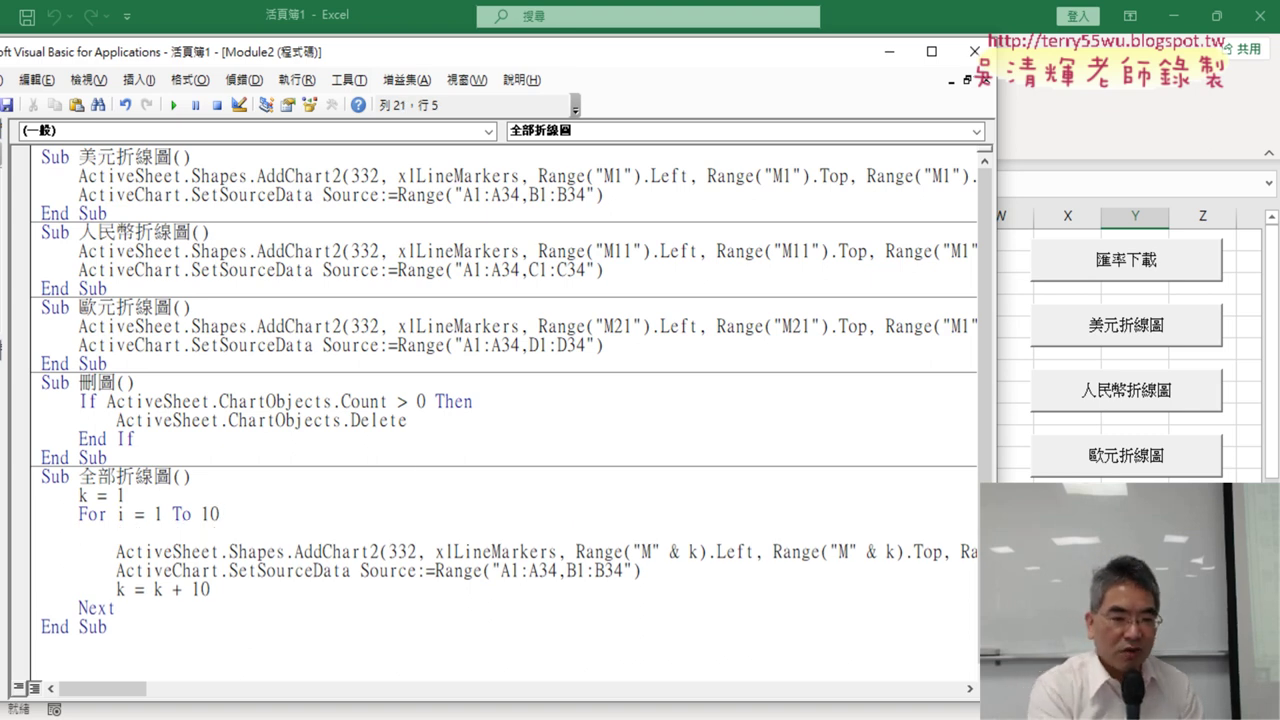
{"action": "type", "text": "co"}
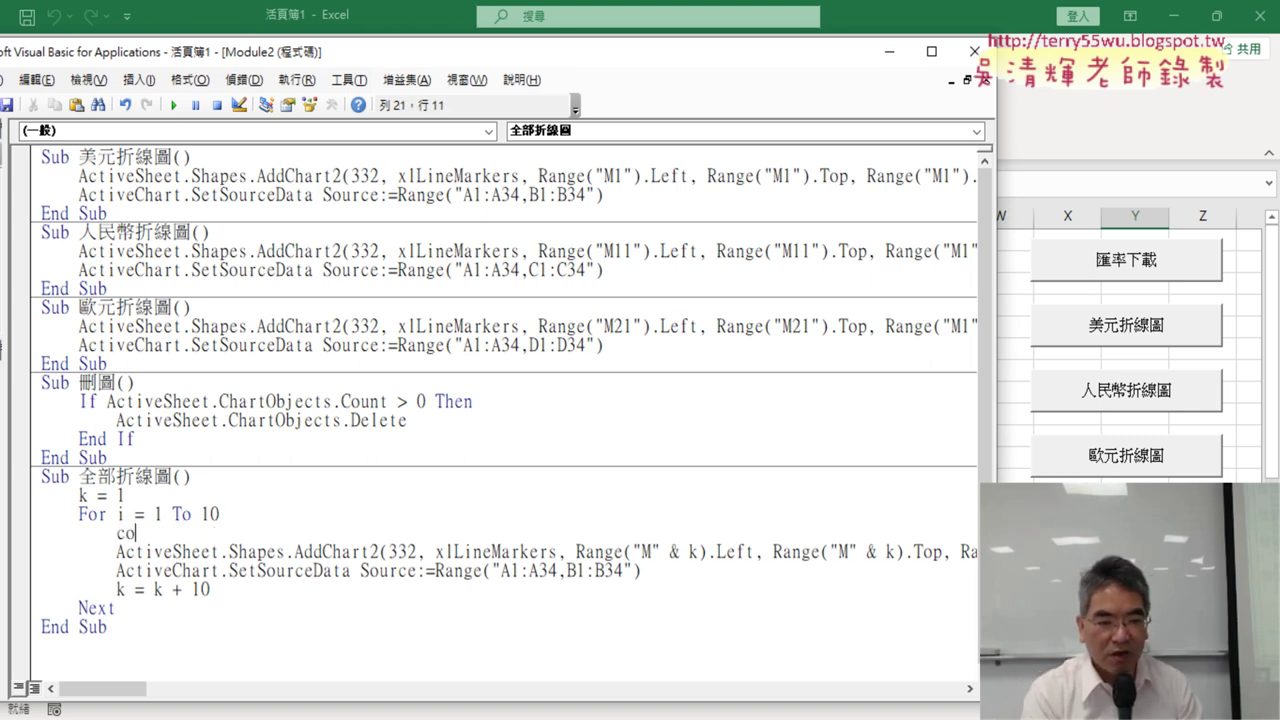
{"action": "type", "text": "l"}
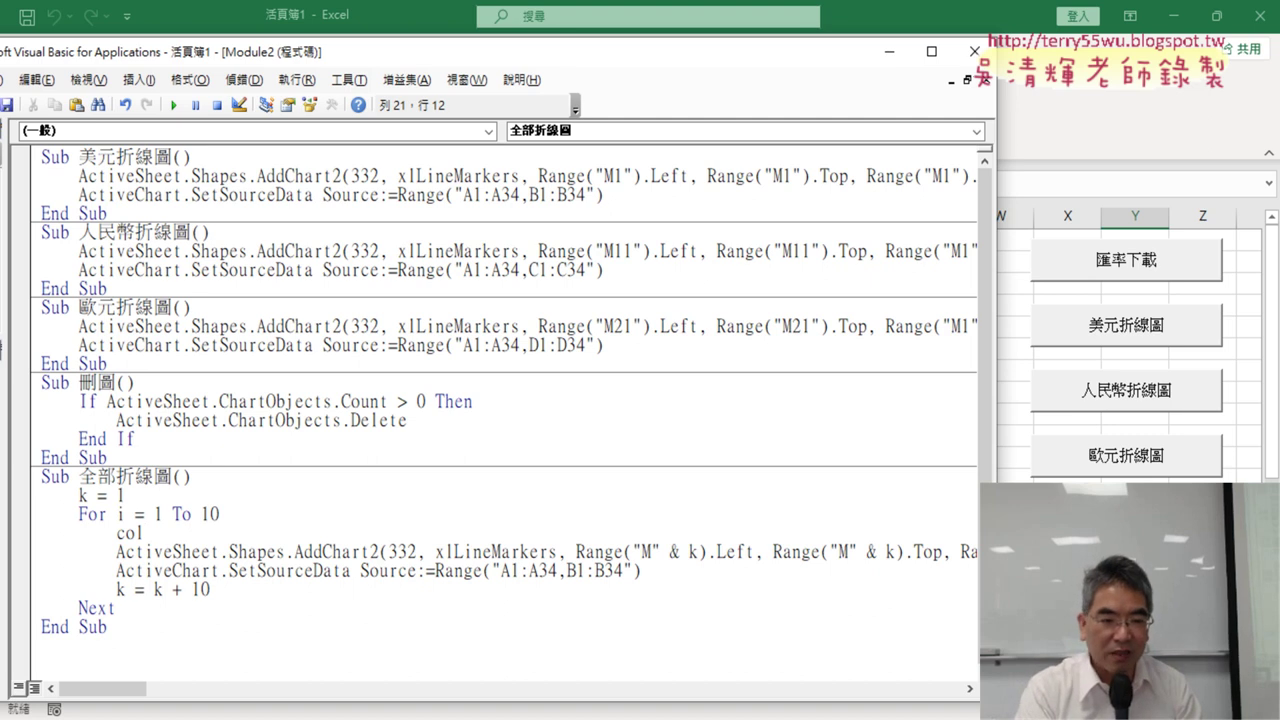
{"action": "type", "text": "=\"\""}
{"action": "key", "text": "Left"}
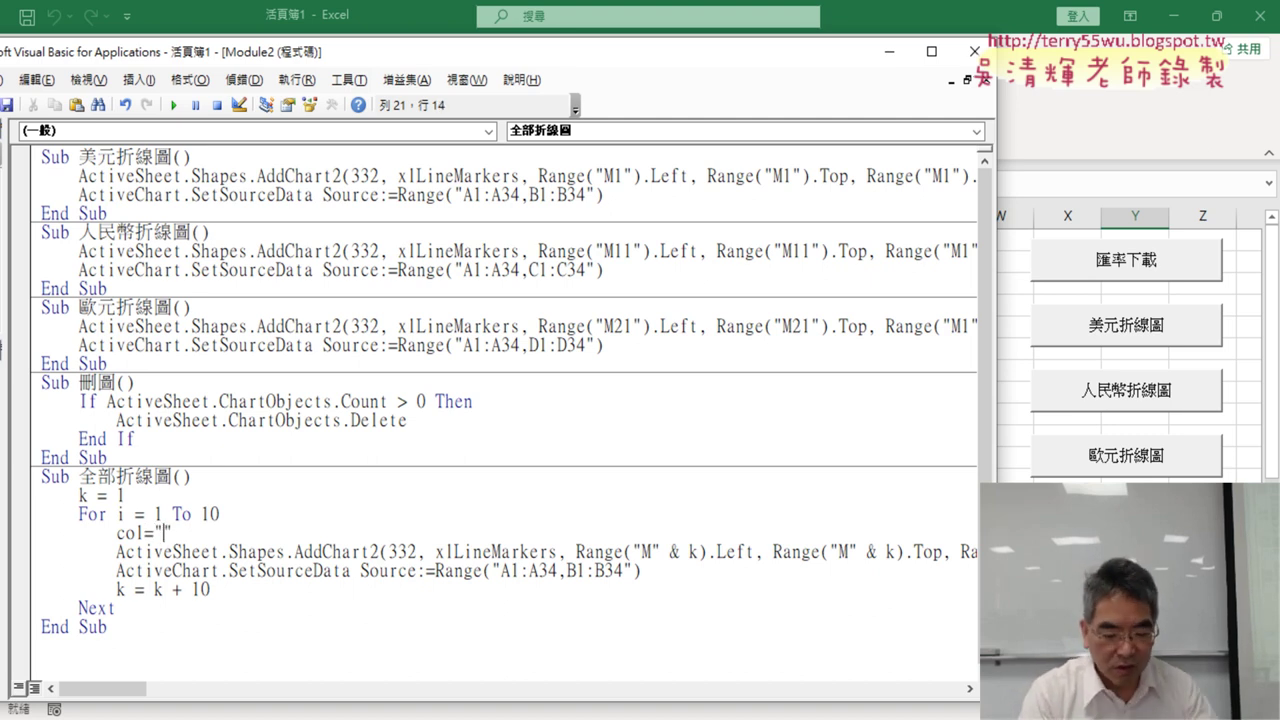
{"action": "type", "text": "BCDE"}
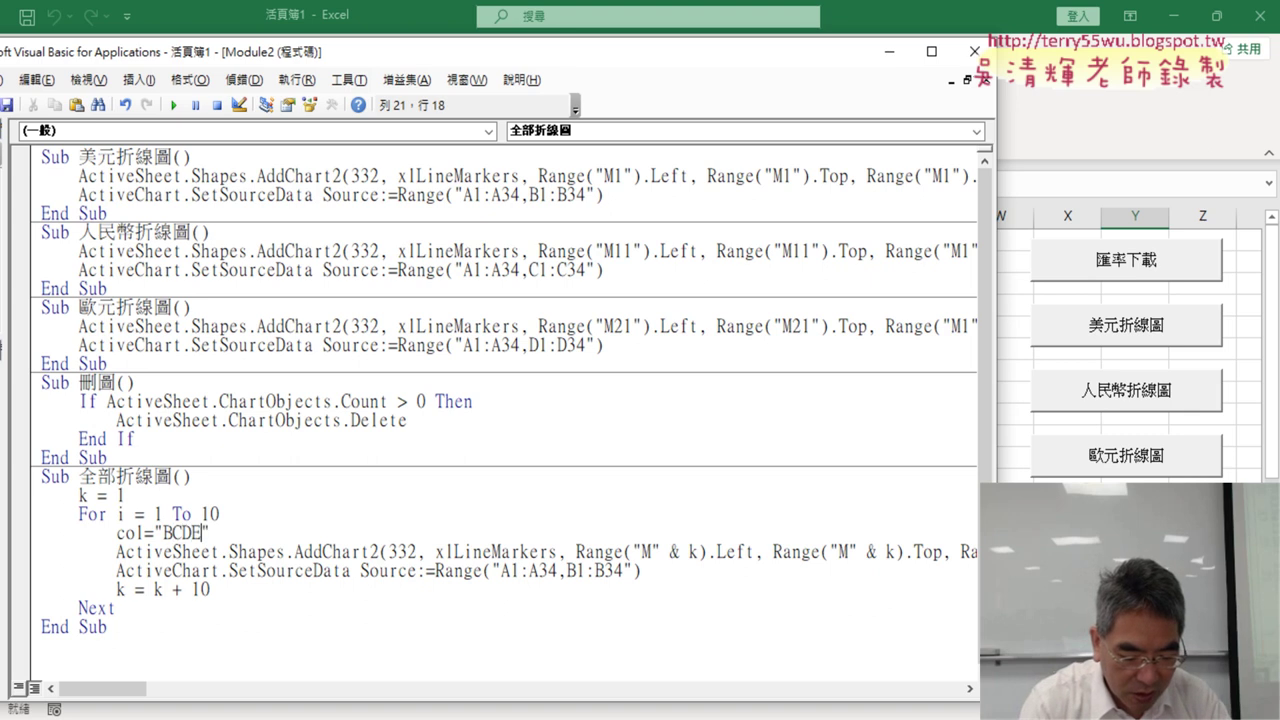
{"action": "type", "text": "FGH"}
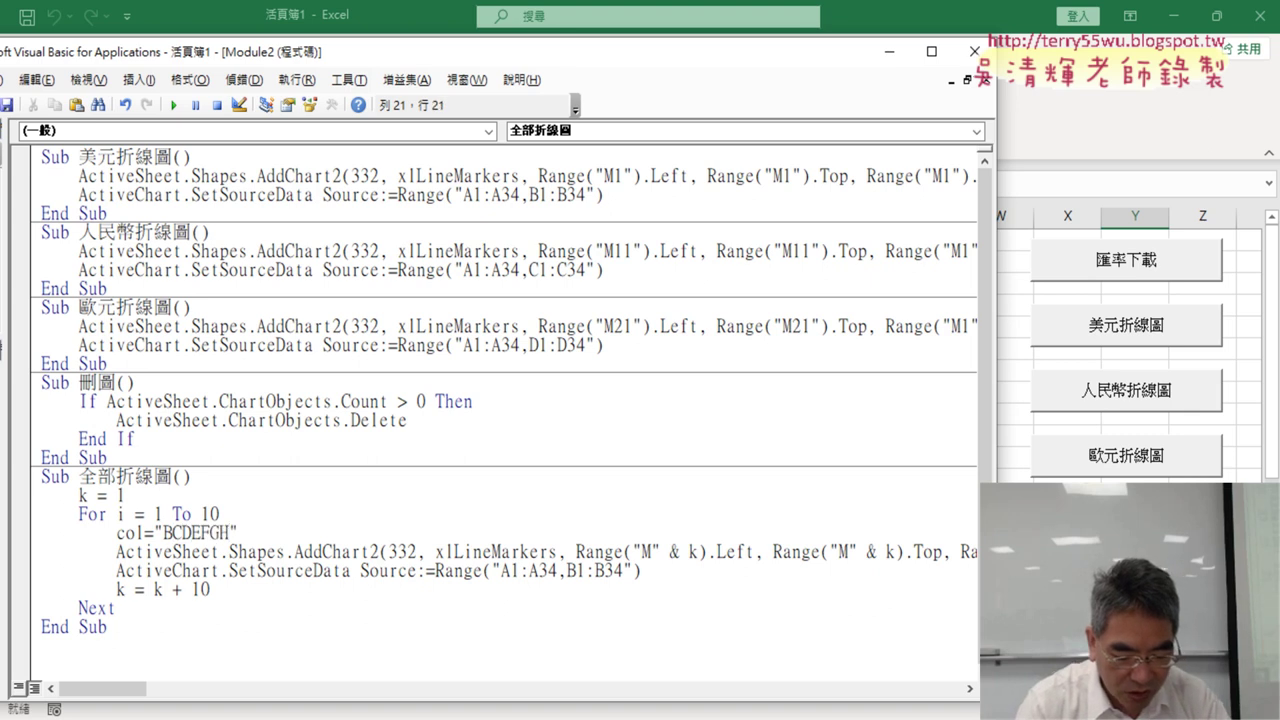
{"action": "type", "text": "I"}
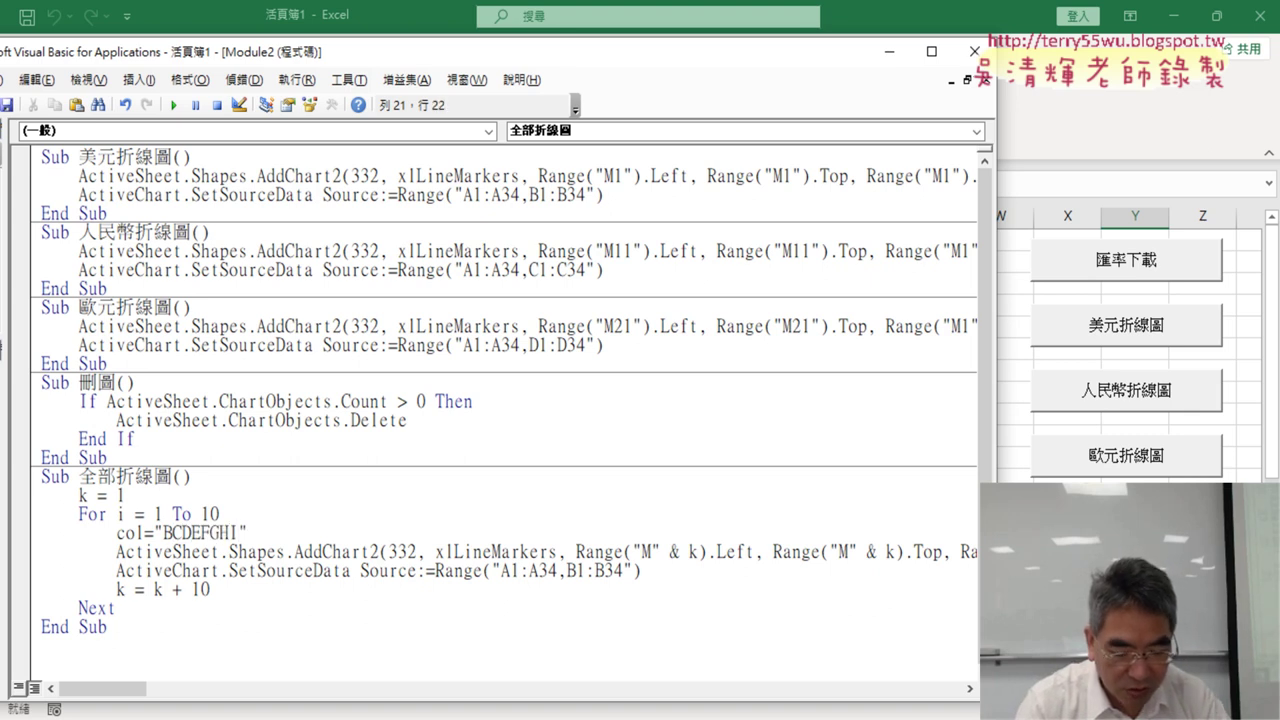
{"action": "type", "text": "JK"}
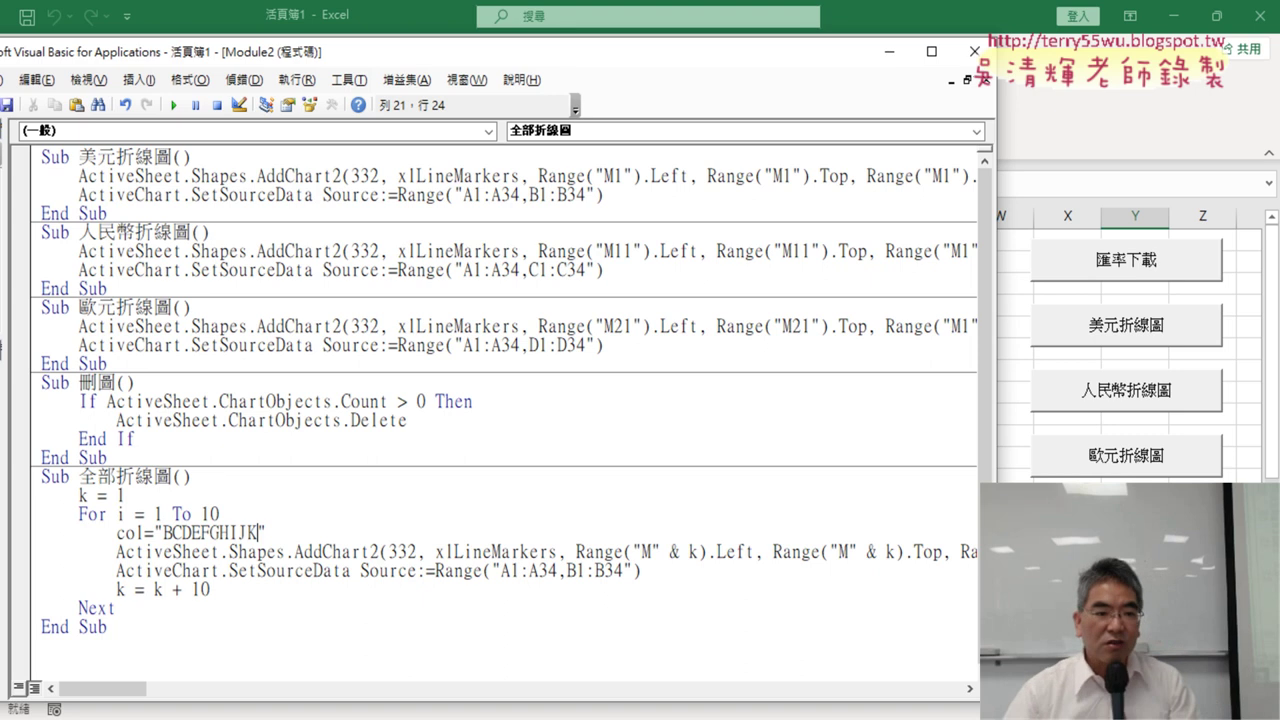
{"action": "left_click", "coordinate": [165, 533]}
{"action": "left_click_drag", "start_coordinate": [166, 533], "coordinate": [257, 533]}
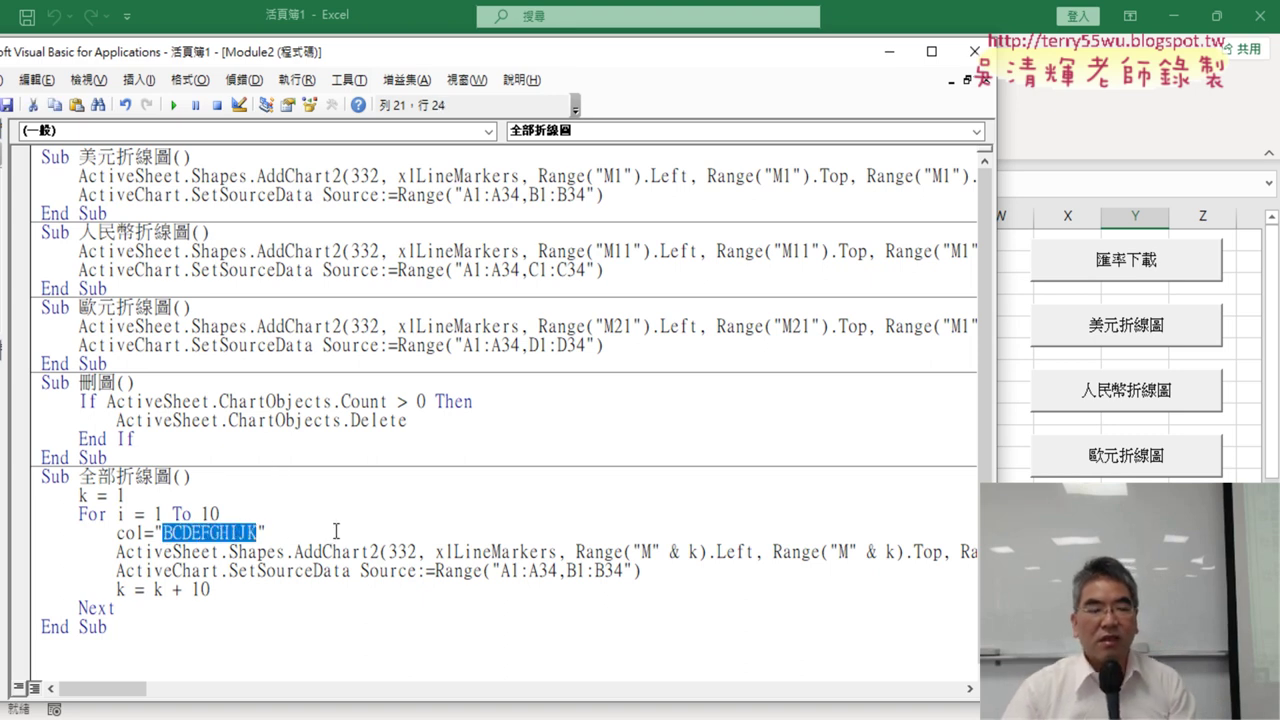
{"action": "left_click", "coordinate": [288, 528]}
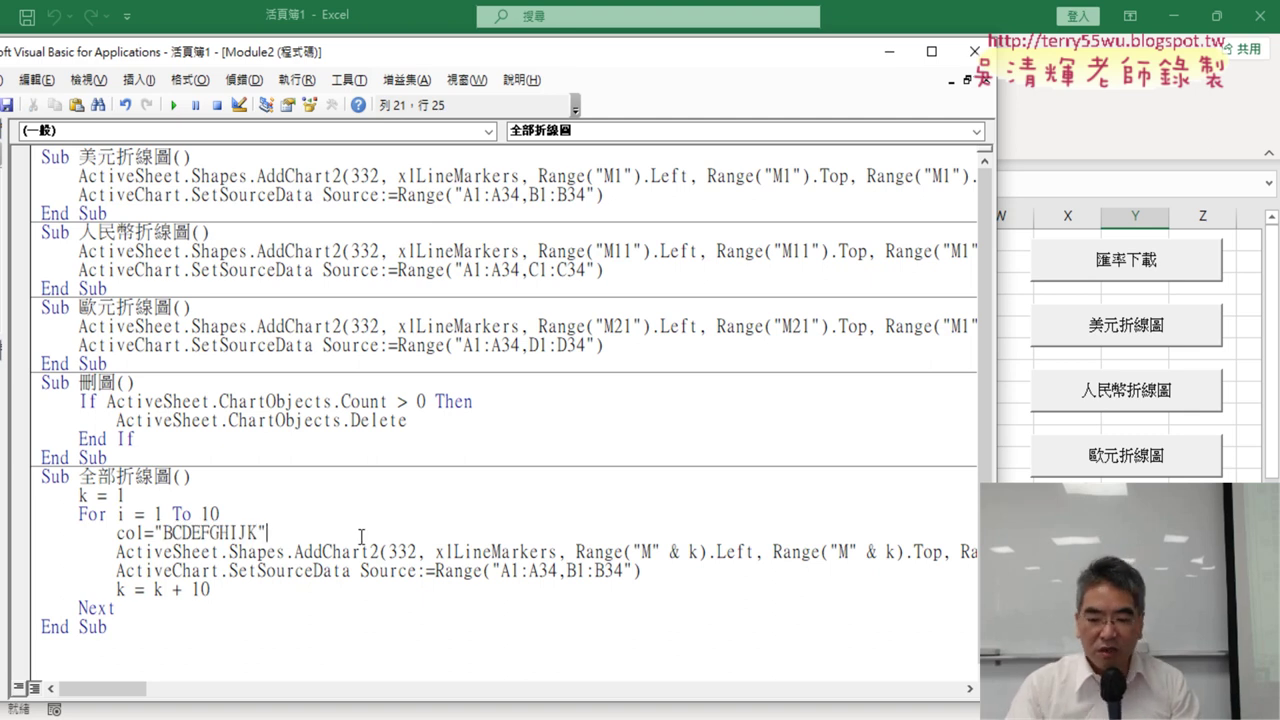
{"action": "key", "text": "Return"}
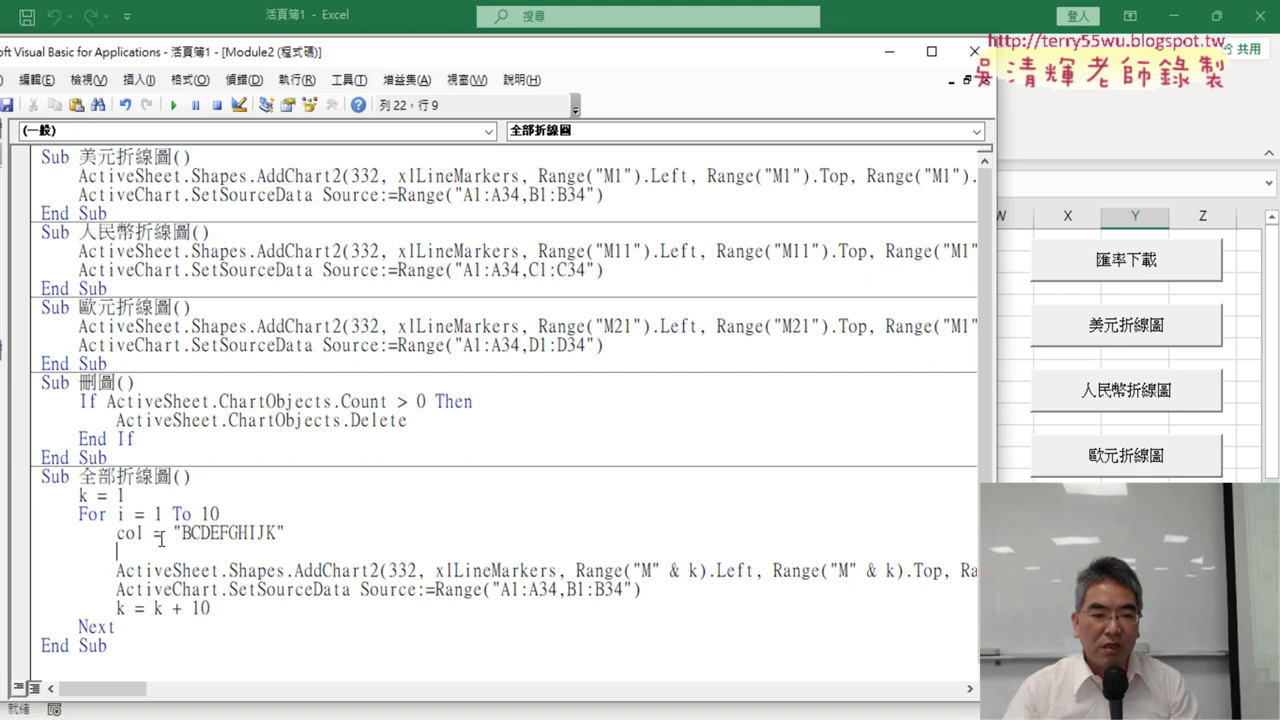
Highlight letters B and C, the counter i, and the source range's column B to relate them.
{"action": "left_click", "coordinate": [183, 533]}
{"action": "left_click_drag", "start_coordinate": [183, 533], "coordinate": [191, 533]}
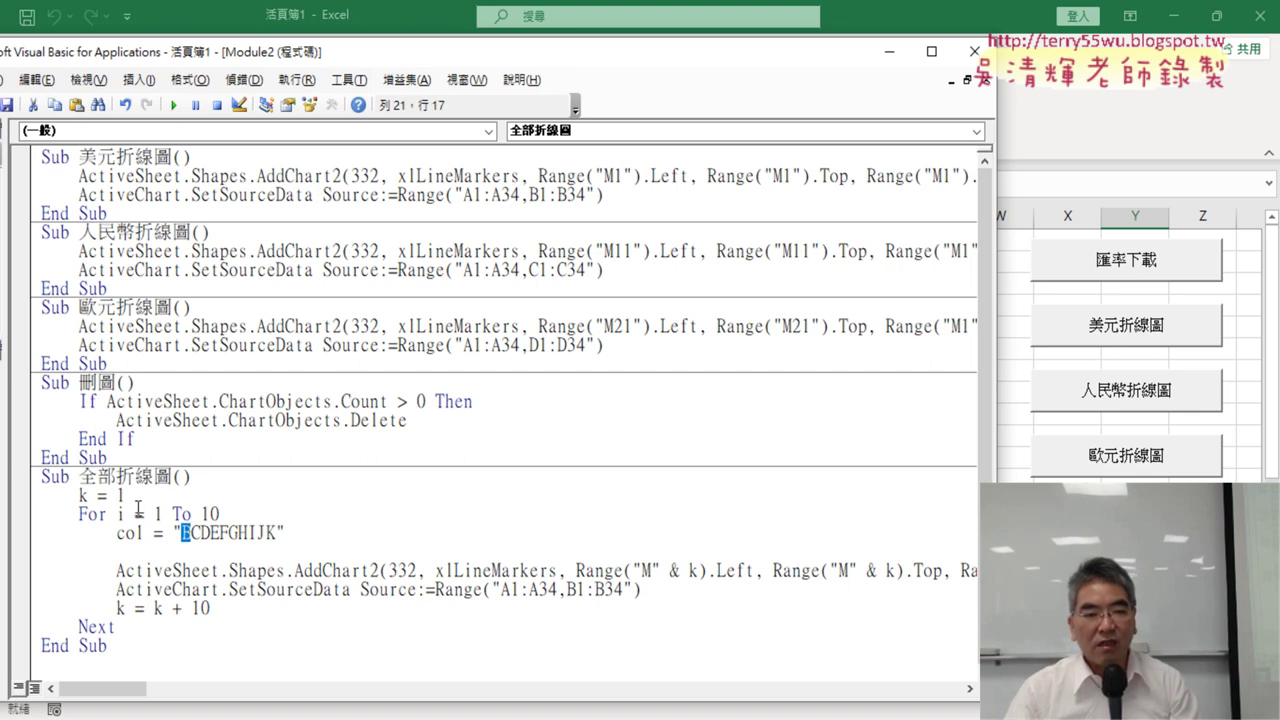
{"action": "left_click_drag", "start_coordinate": [116, 514], "coordinate": [191, 533]}
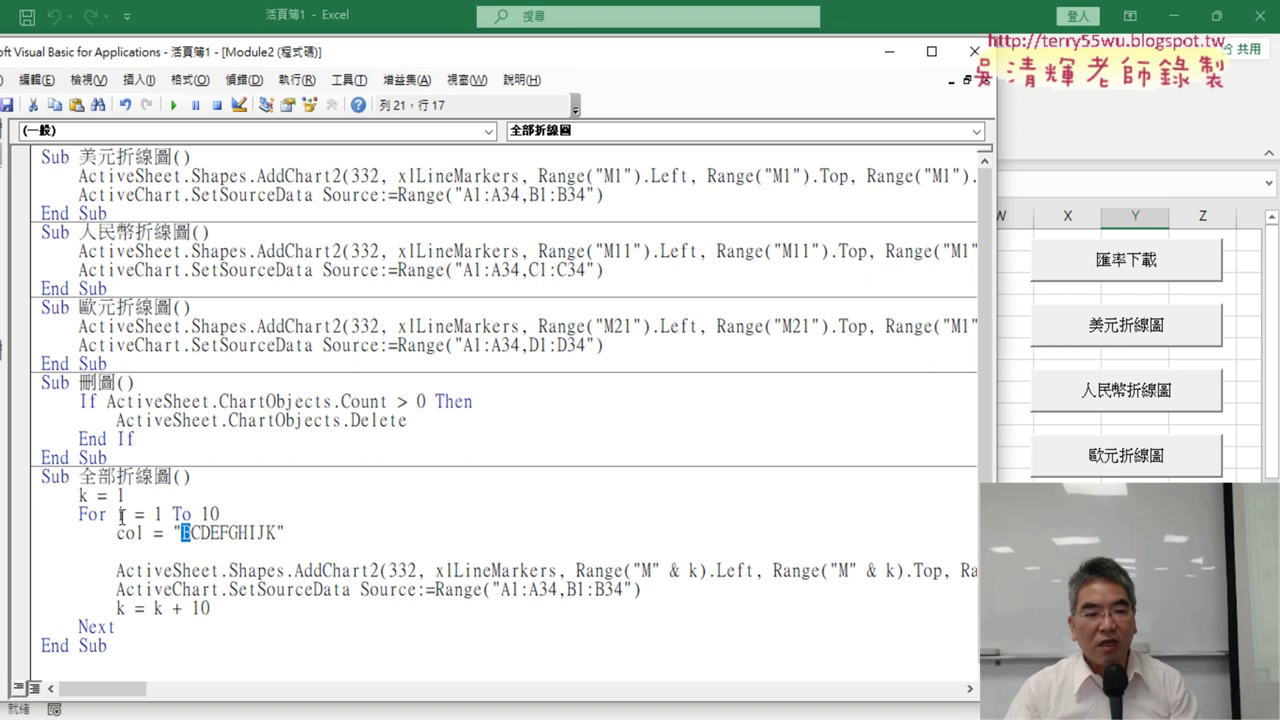
{"action": "left_click_drag", "start_coordinate": [116, 515], "coordinate": [128, 516]}
{"action": "left_click_drag", "start_coordinate": [201, 533], "coordinate": [192, 533]}
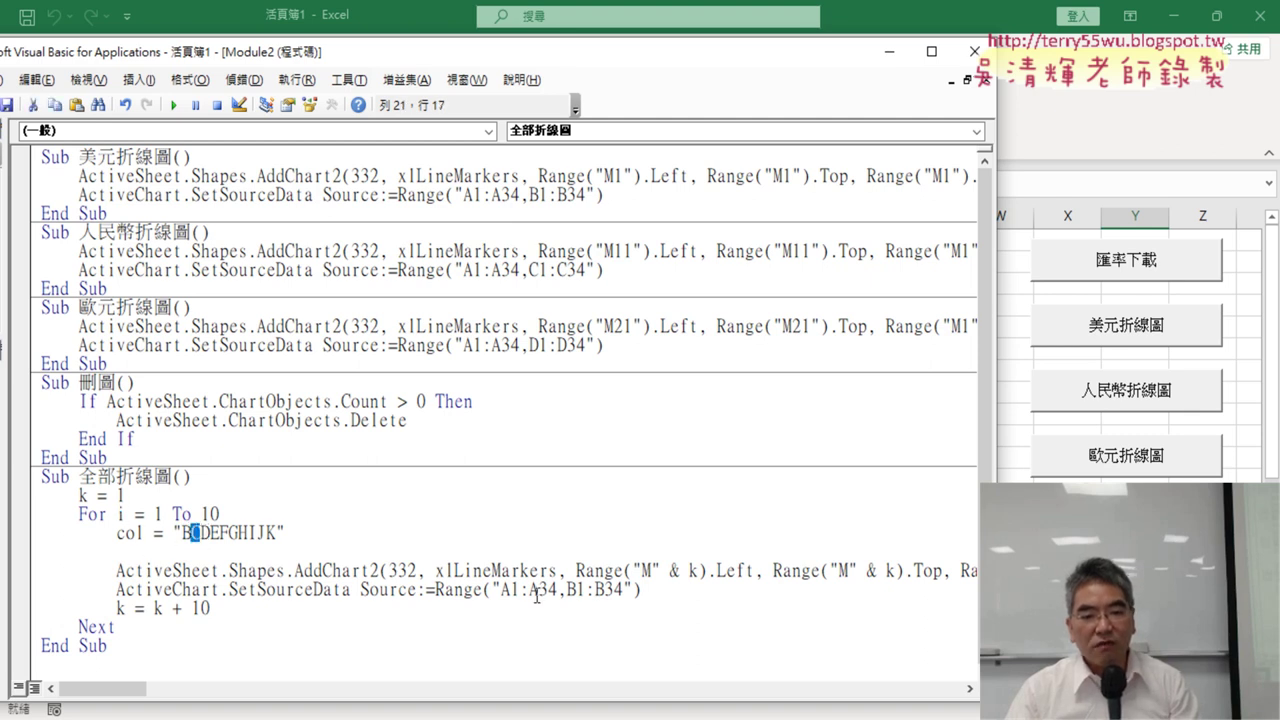
{"action": "left_click_drag", "start_coordinate": [566, 590], "coordinate": [580, 590]}
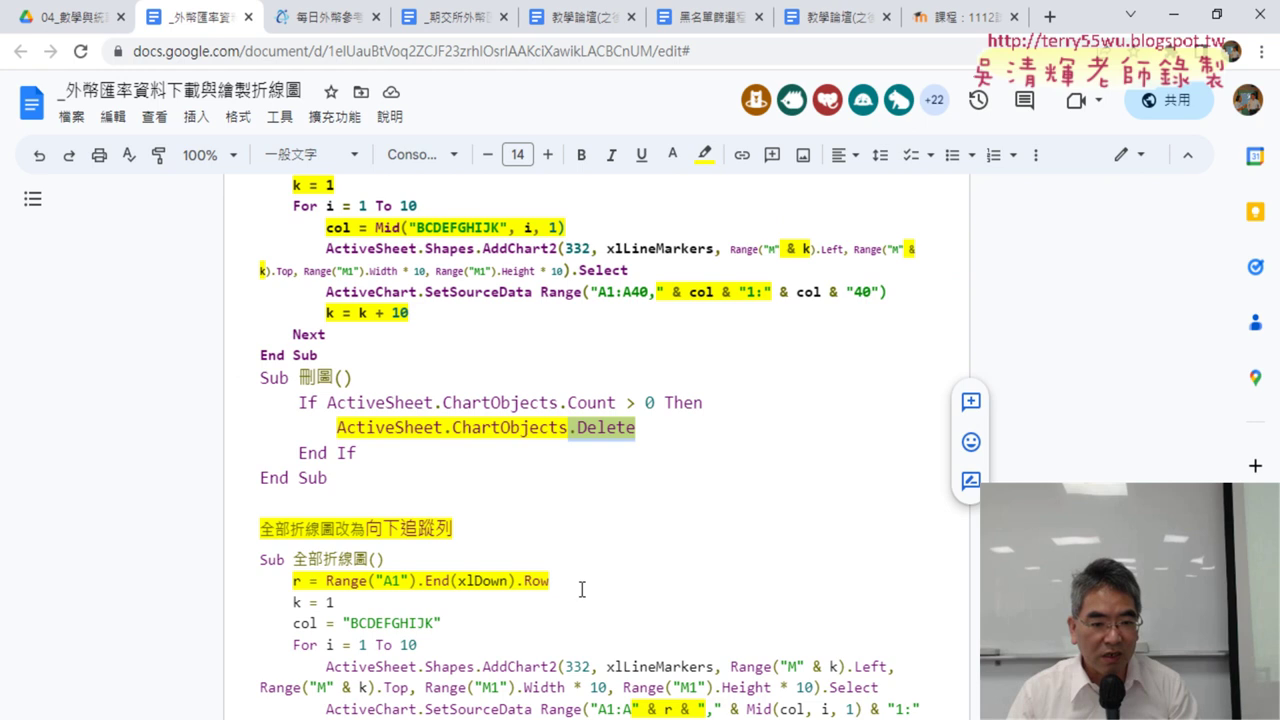
Scroll the notes to the 全部折線圖 solution and highlight its col = "BCDEFGHIJK" line.
{"action": "scroll", "coordinate": [581, 589], "scroll_direction": "down", "scroll_amount": 2}
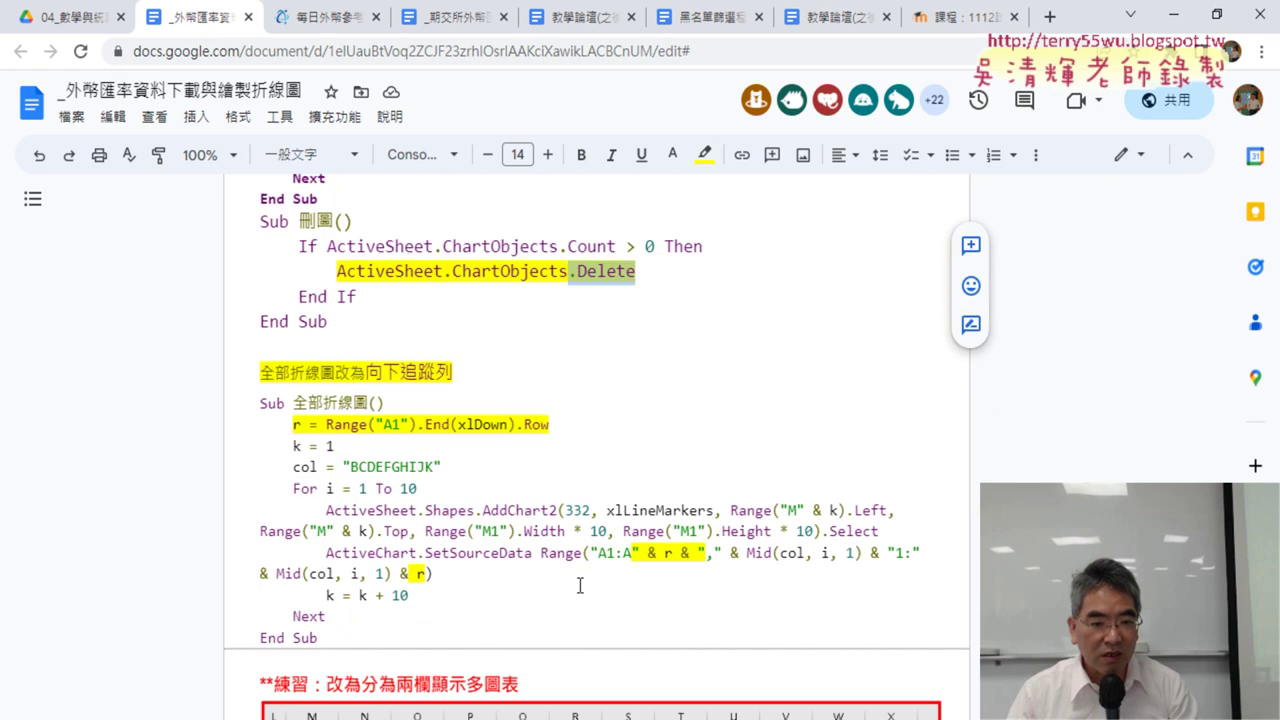
{"action": "left_click_drag", "start_coordinate": [298, 426], "coordinate": [446, 432]}
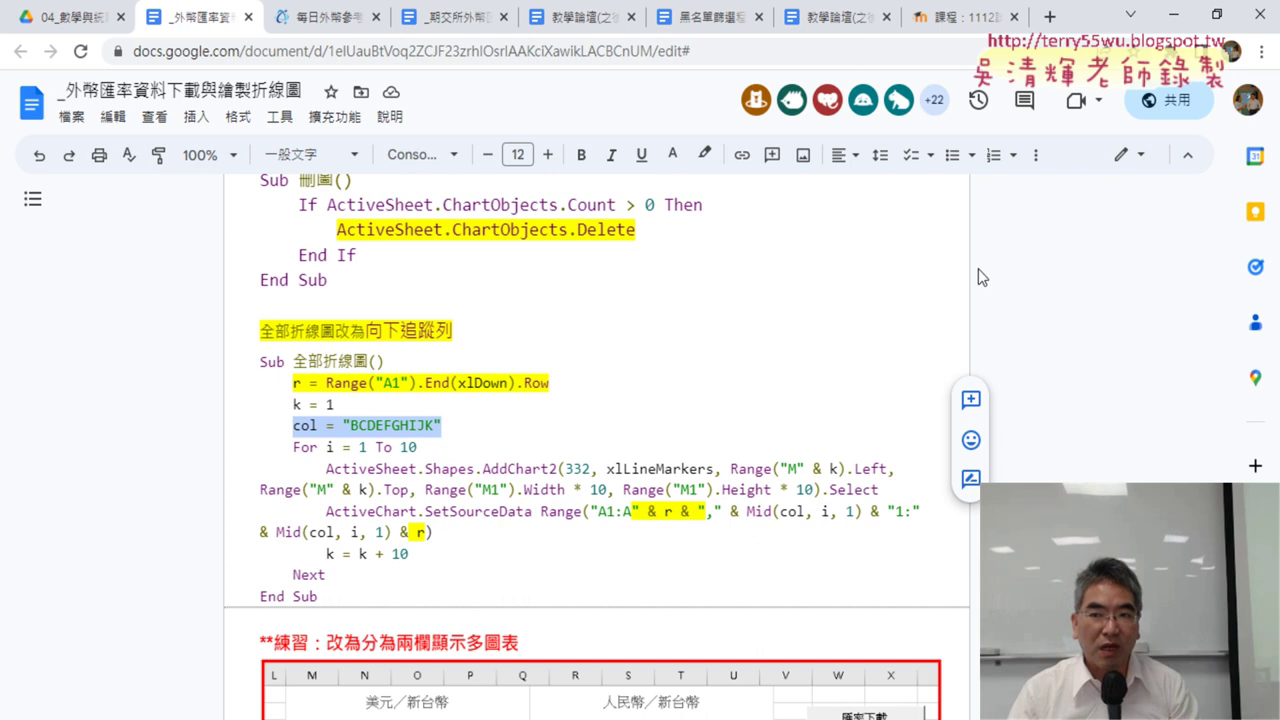
{"action": "left_click", "coordinate": [1176, 16]}
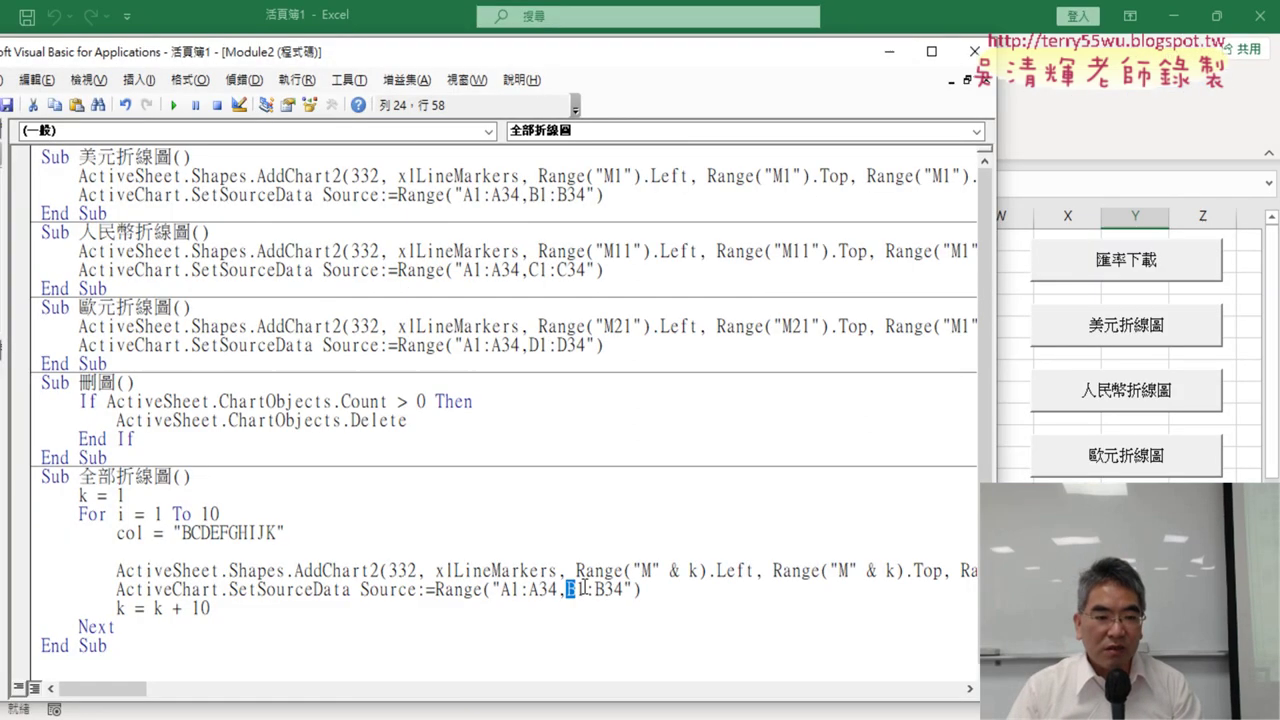
Type col2=mid(col,i,1) on the empty line inside the 全部折線圖 For loop.
{"action": "left_click", "coordinate": [318, 551]}
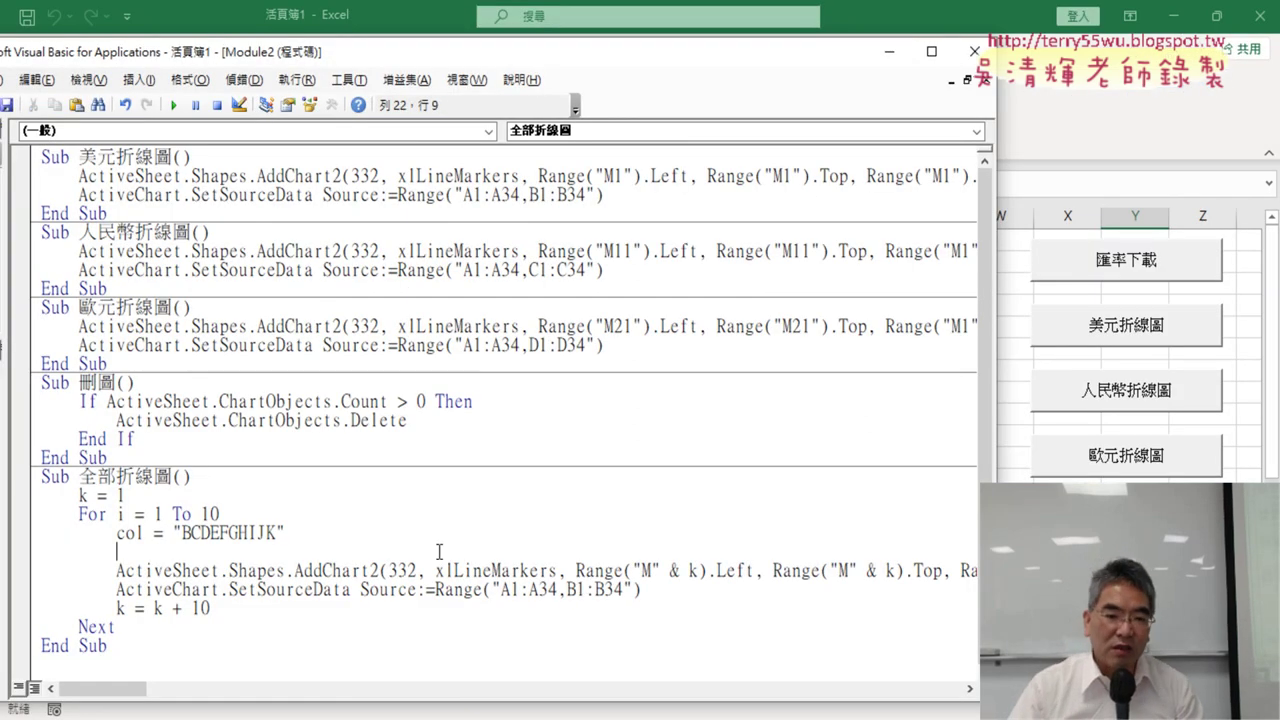
{"action": "left_click_drag", "start_coordinate": [579, 589], "coordinate": [567, 589]}
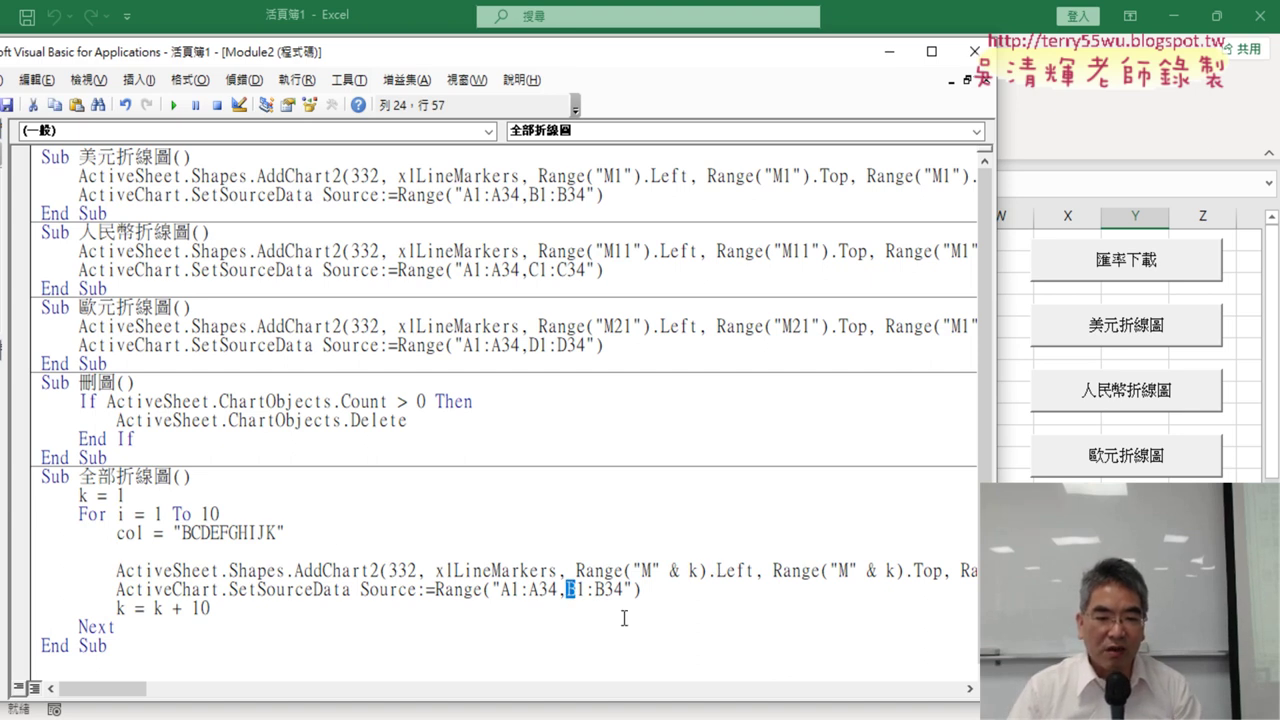
{"action": "left_click", "coordinate": [291, 552]}
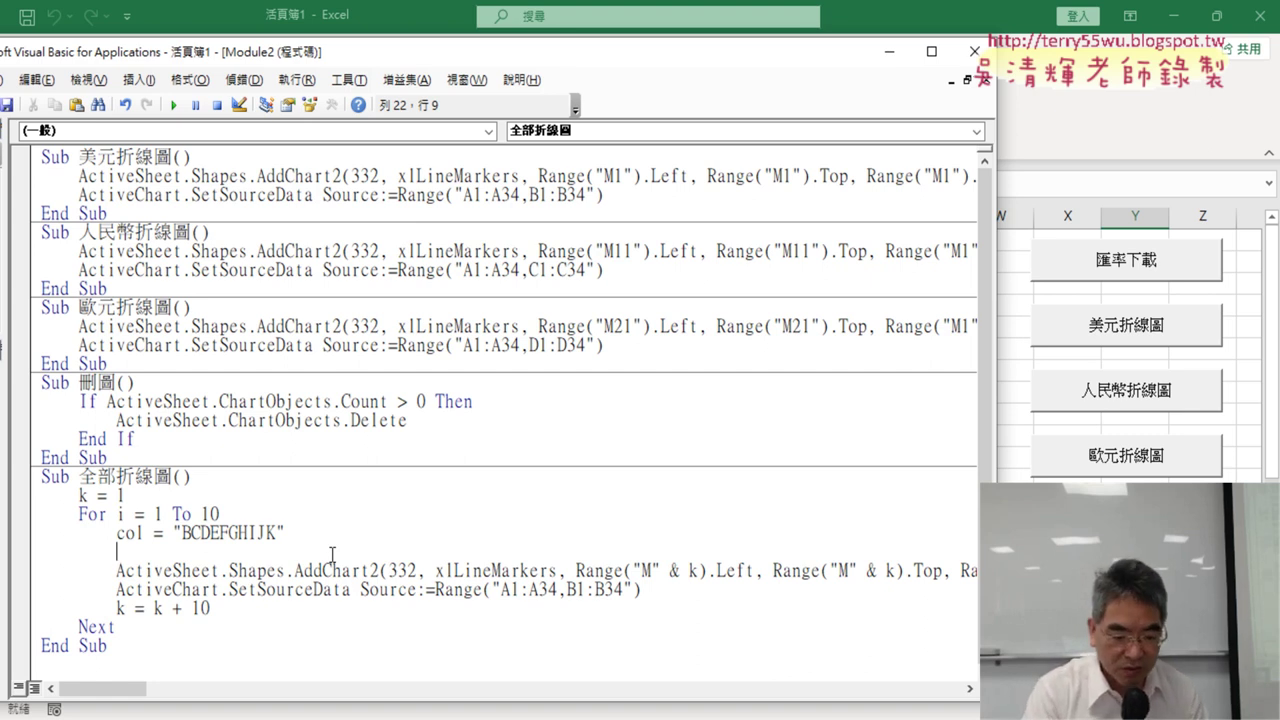
{"action": "type", "text": "co"}
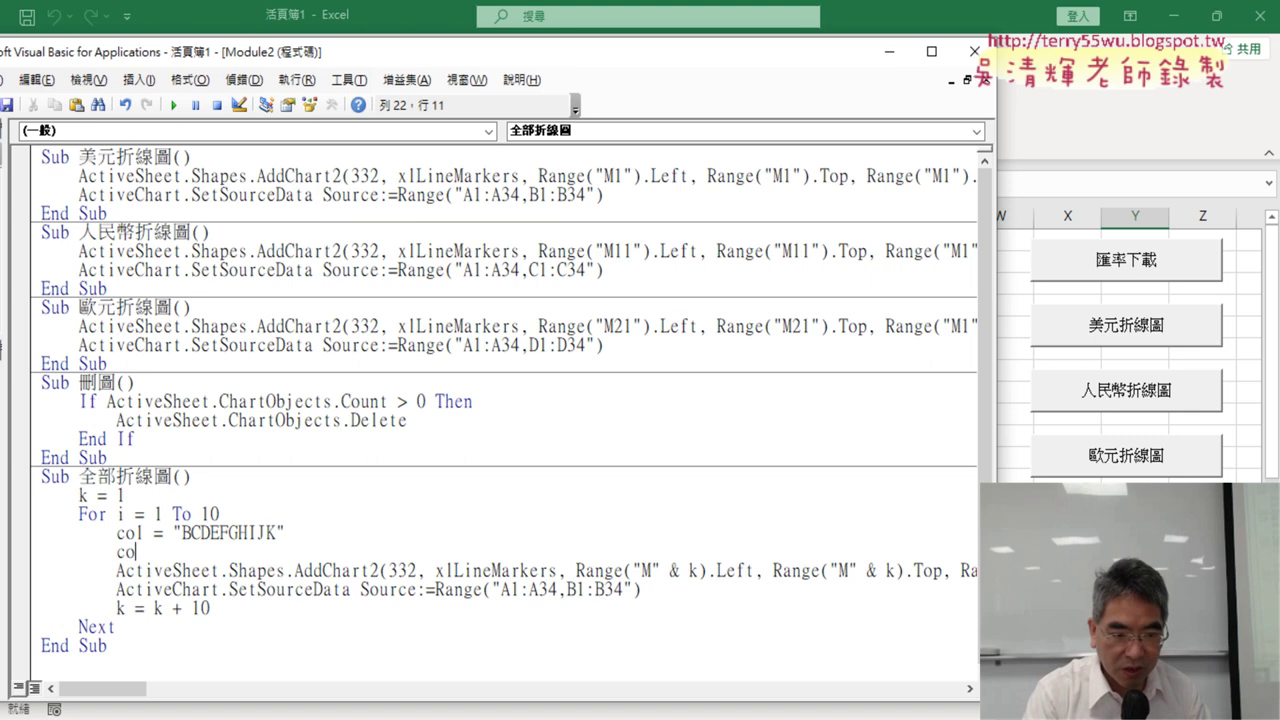
{"action": "type", "text": "l2=m"}
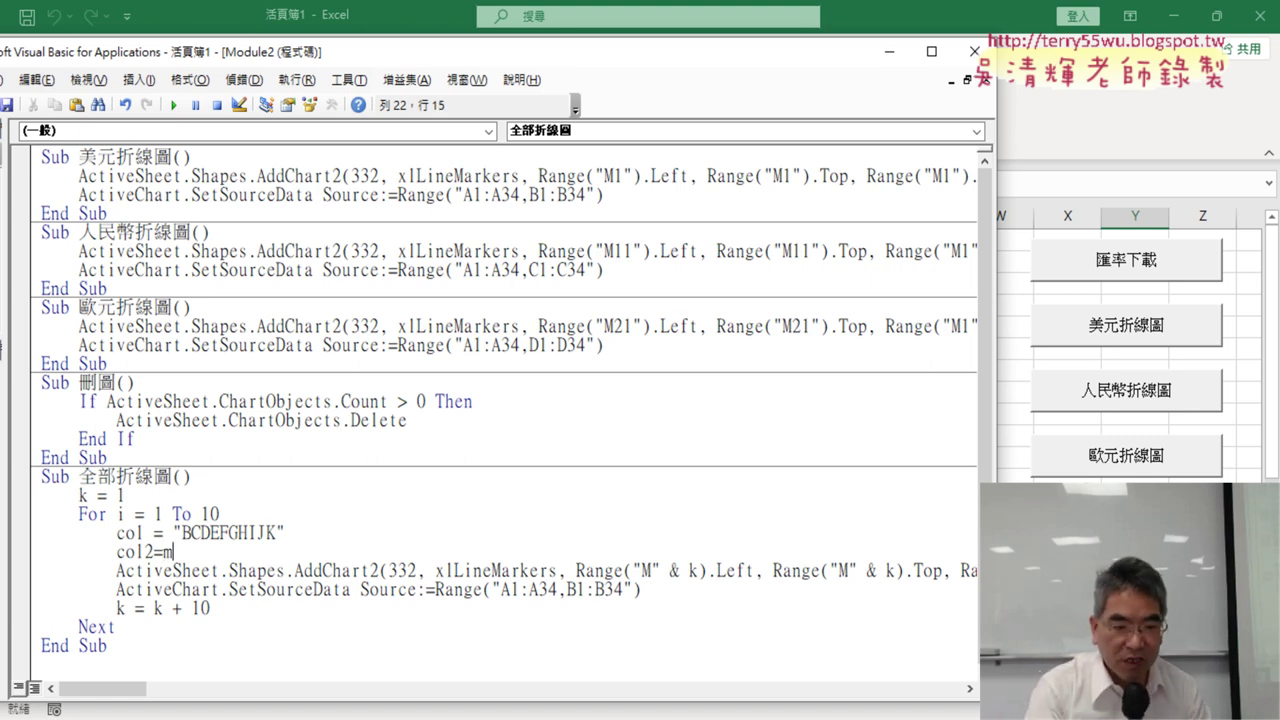
{"action": "type", "text": "id"}
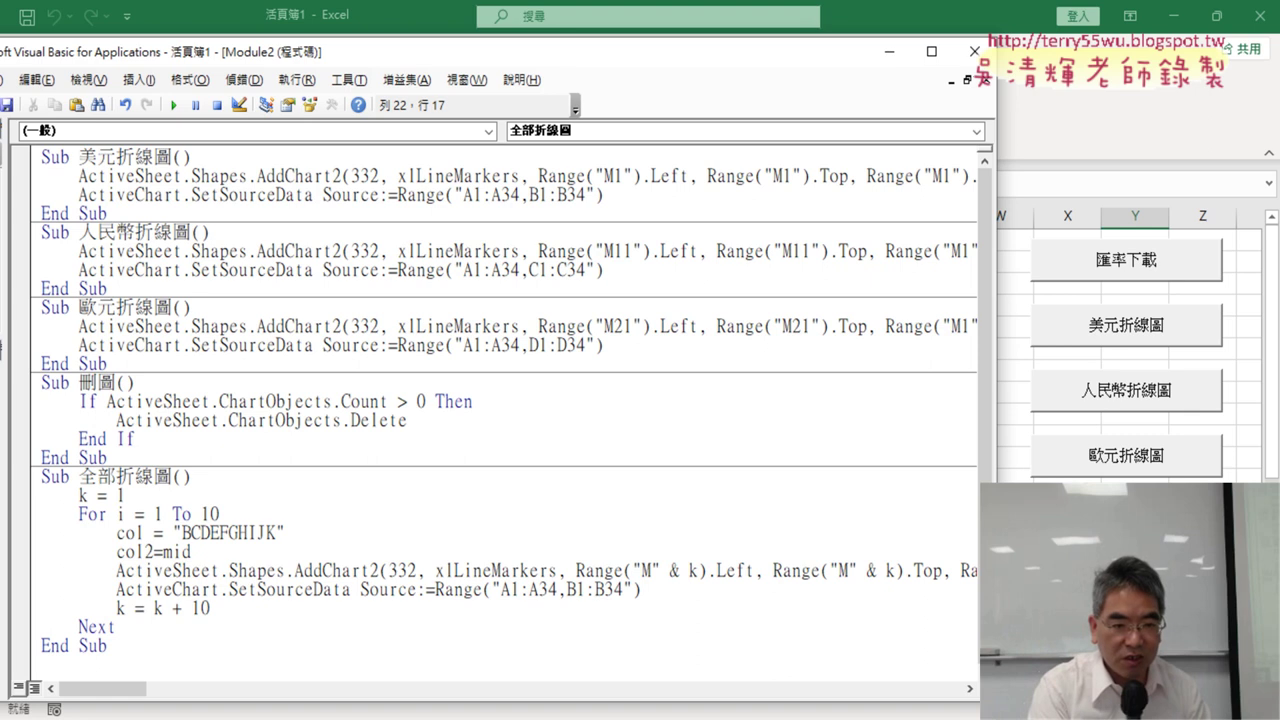
{"action": "type", "text": "("}
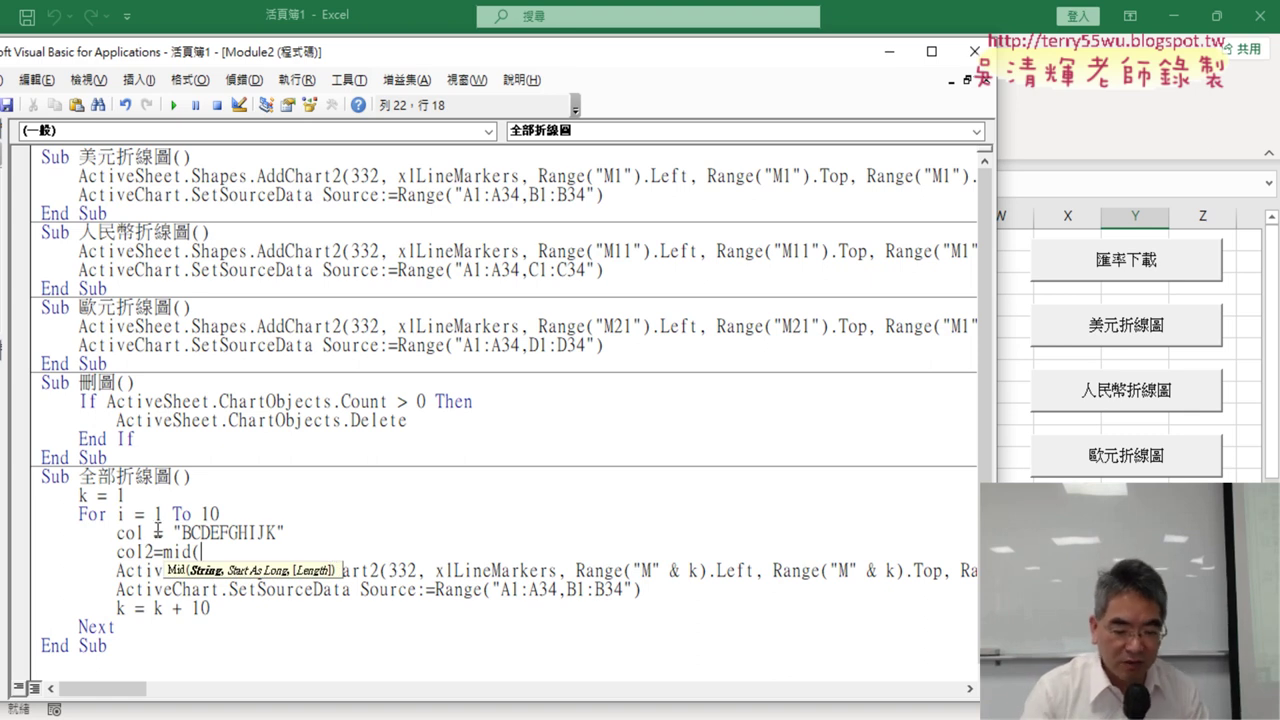
{"action": "type", "text": "col,"}
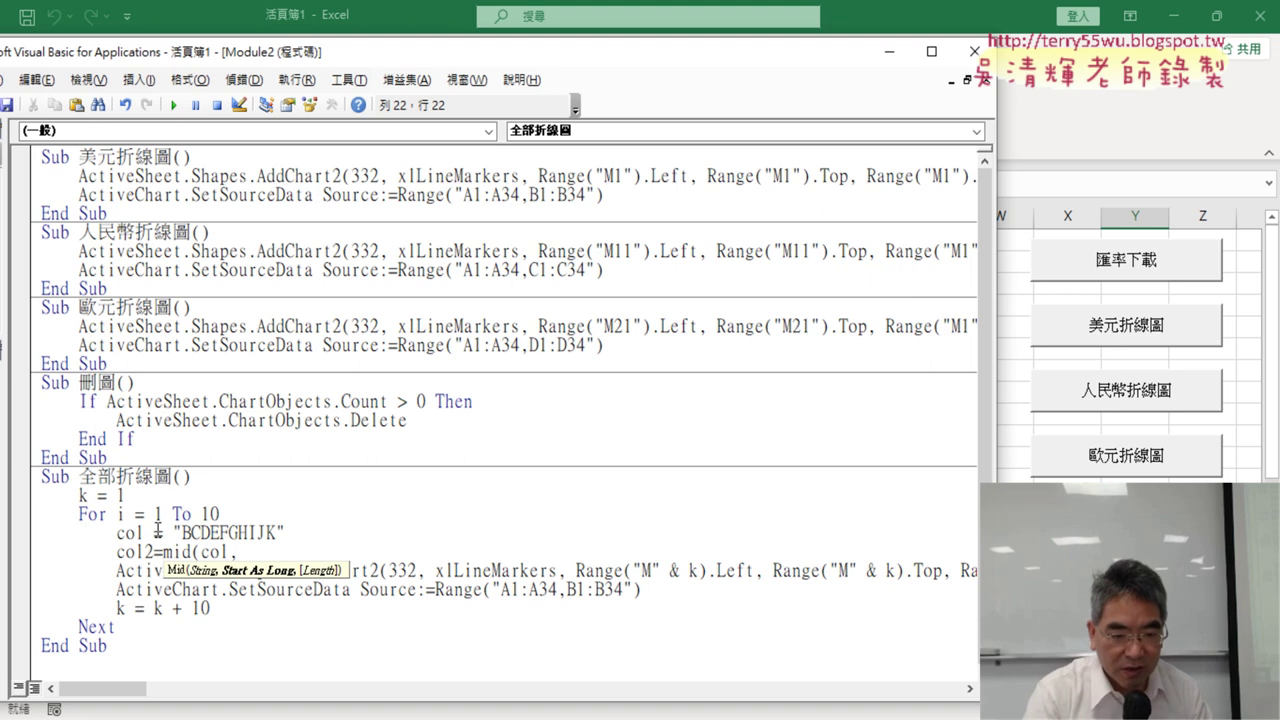
{"action": "type", "text": "i"}
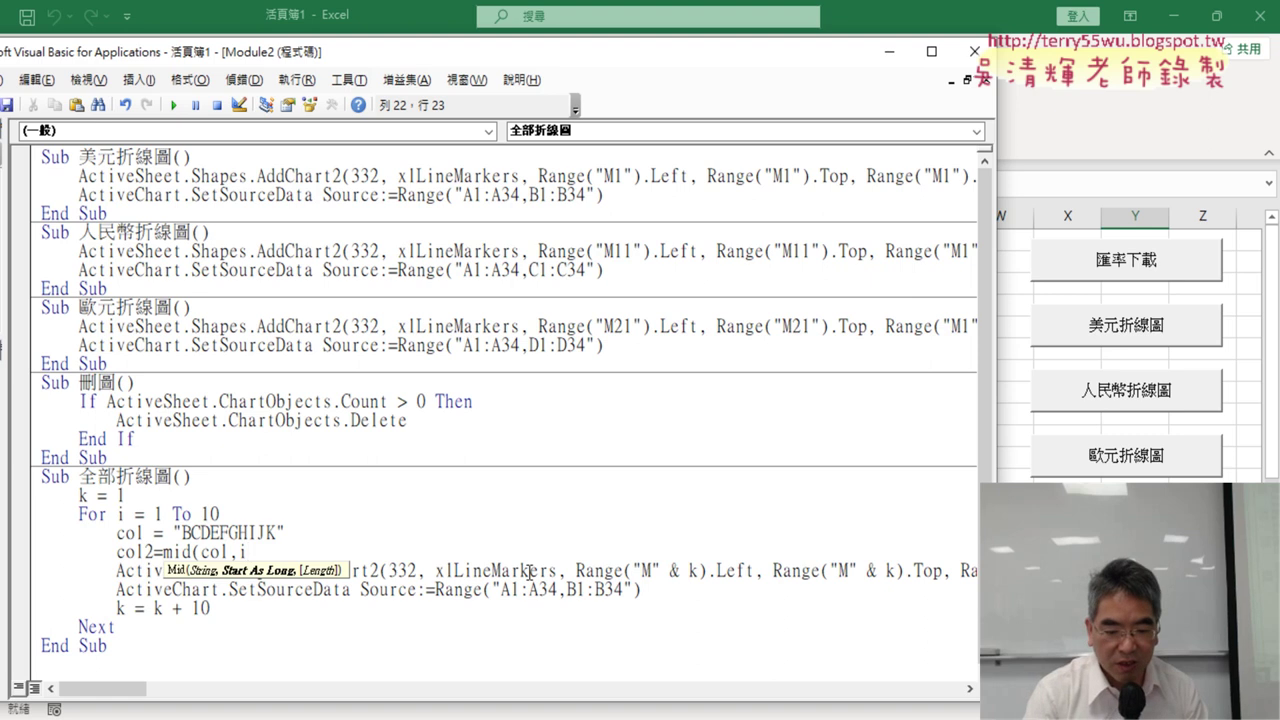
{"action": "type", "text": ",1"}
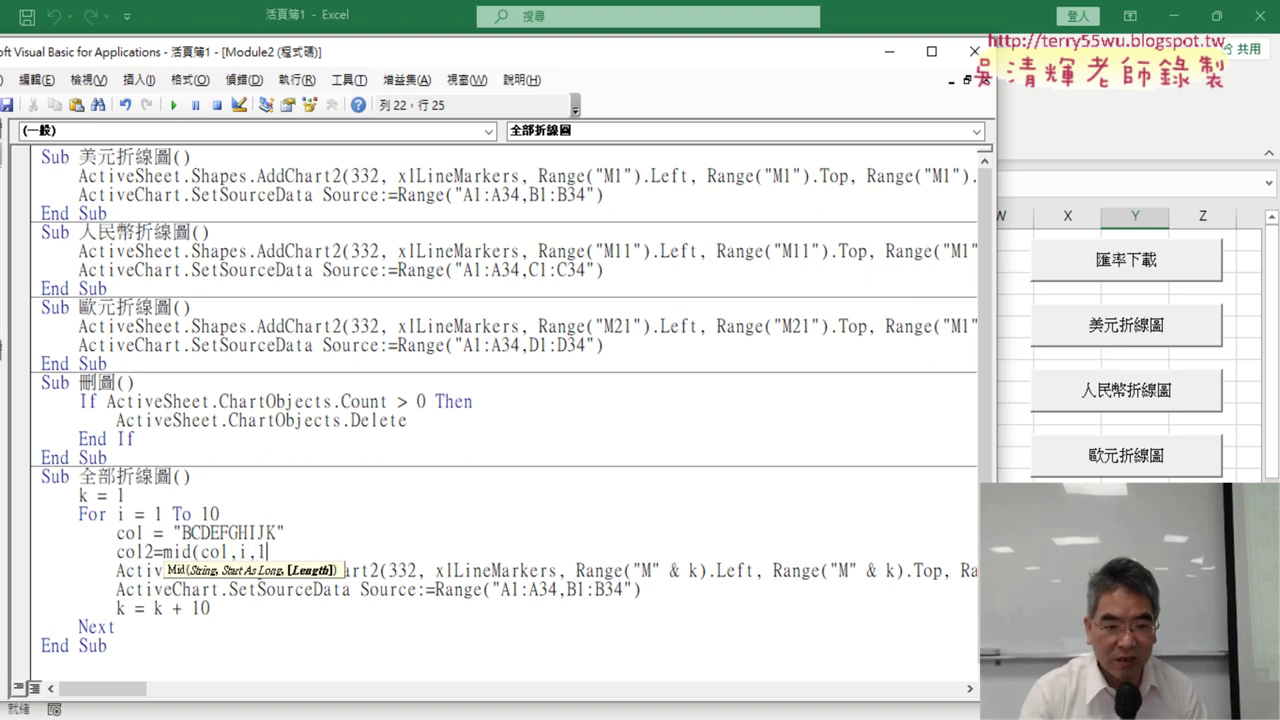
{"action": "type", "text": ")"}
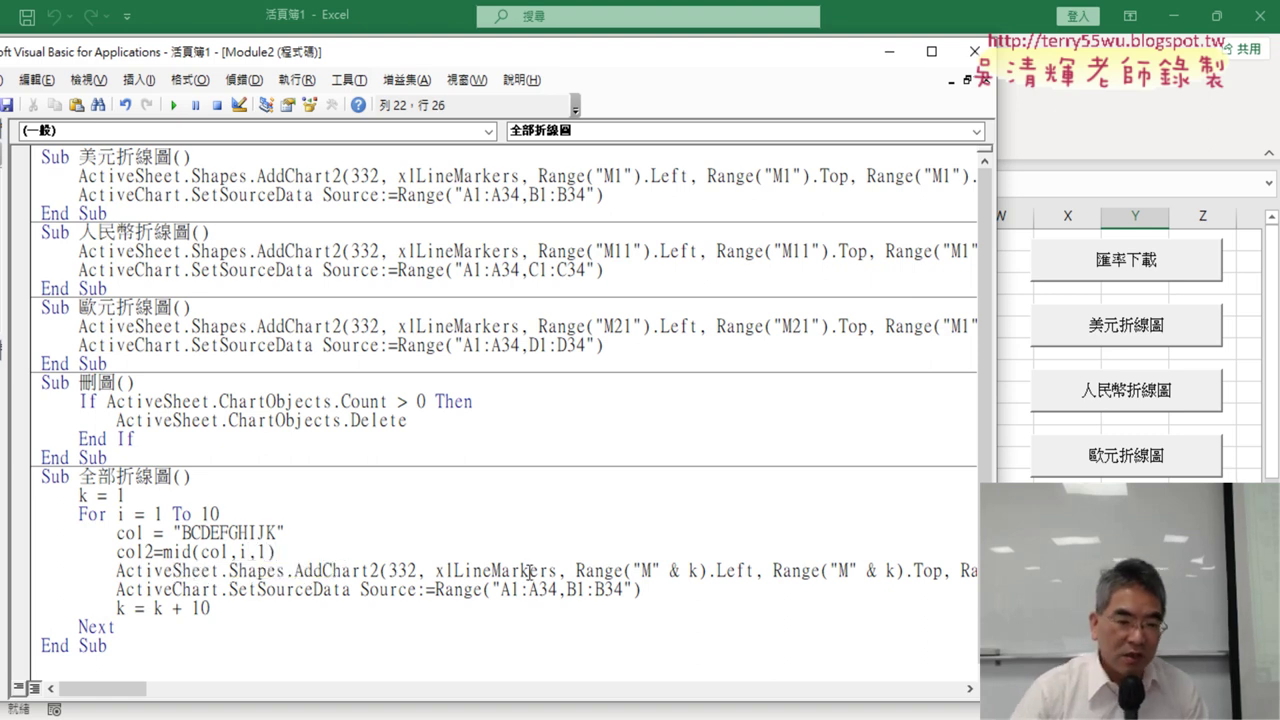
Let VBA tidy the line to col2 = Mid(col, i, 1), then highlight i, col2, C and B1:B34's B.
{"action": "left_click", "coordinate": [335, 604]}
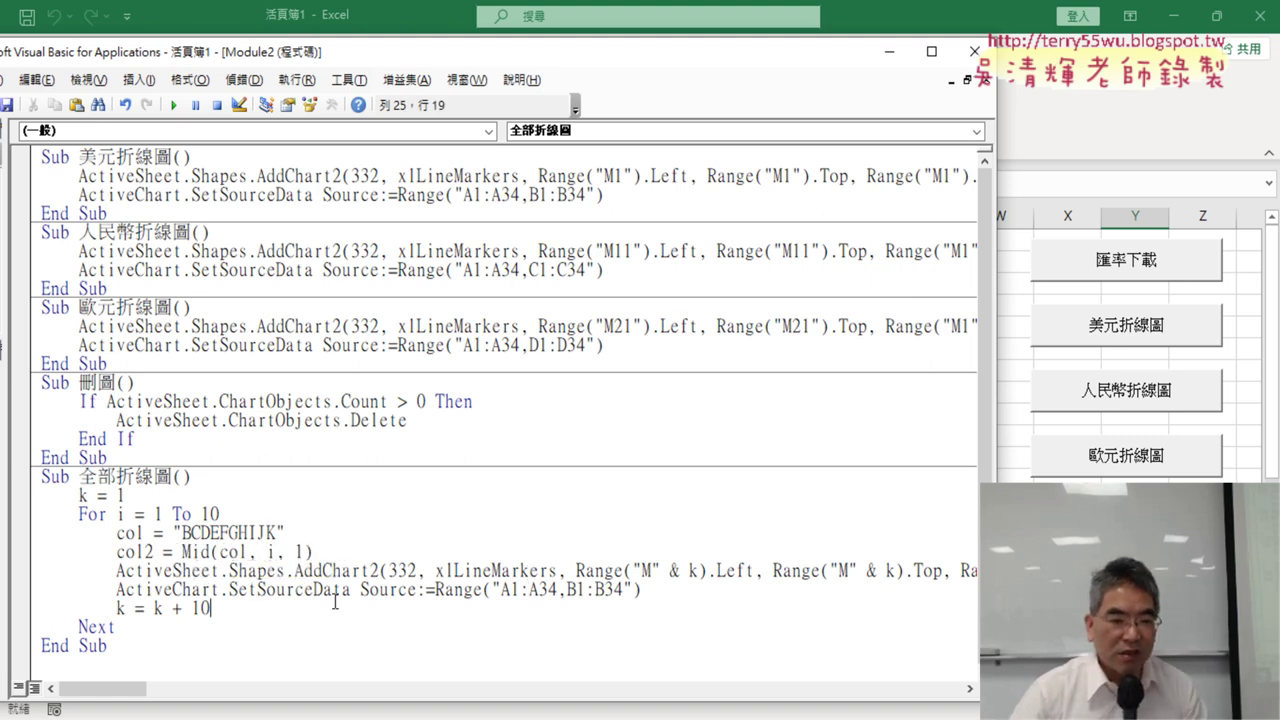
{"action": "double_click", "coordinate": [121, 514]}
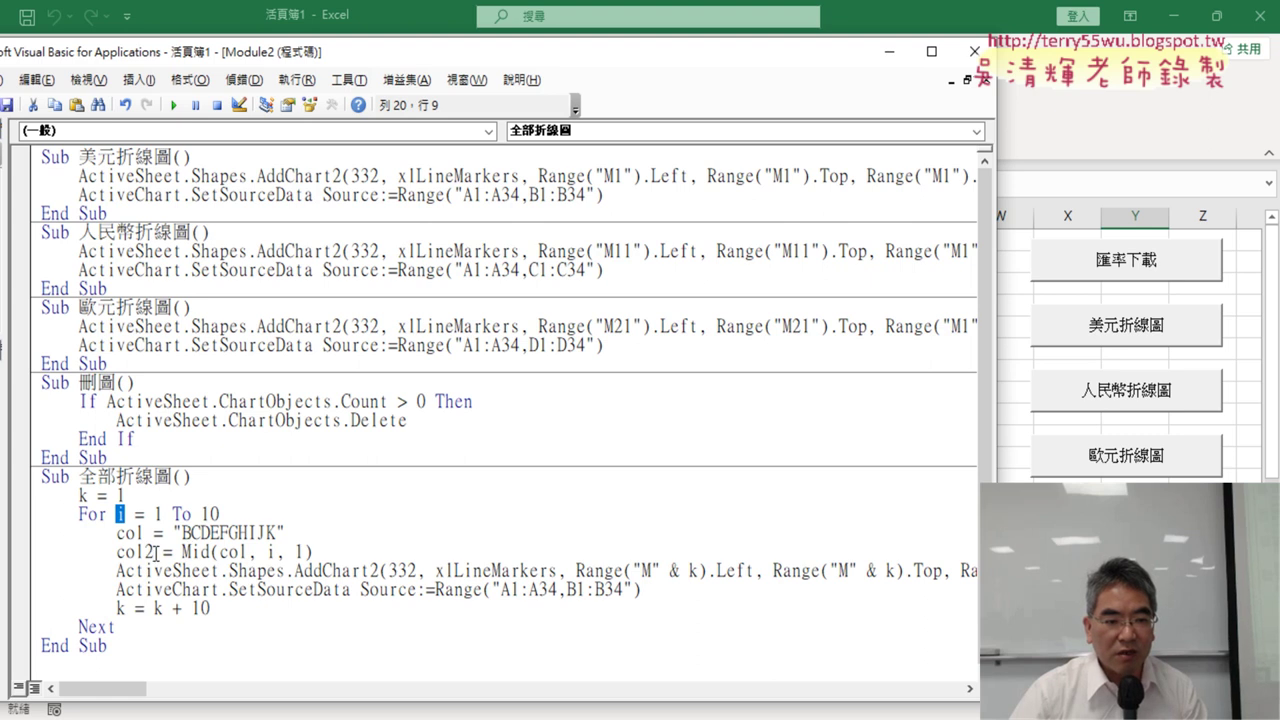
{"action": "left_click_drag", "start_coordinate": [155, 552], "coordinate": [116, 552]}
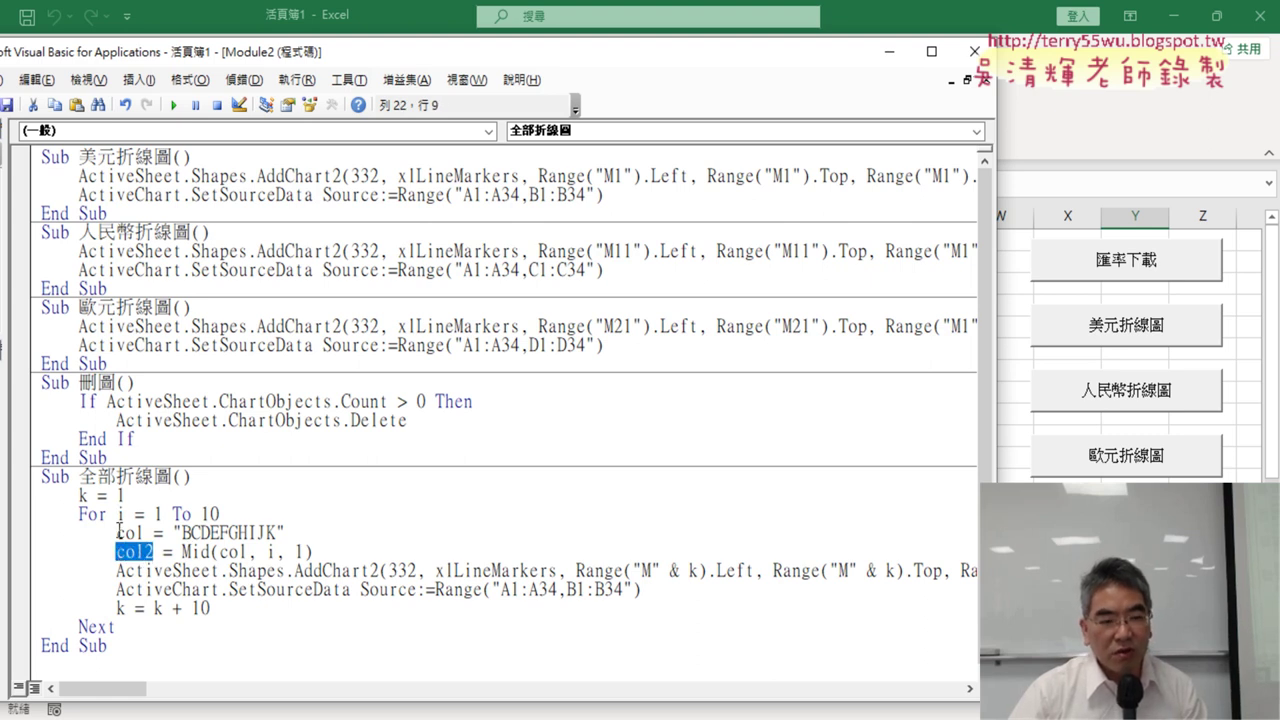
{"action": "left_click_drag", "start_coordinate": [191, 533], "coordinate": [200, 533]}
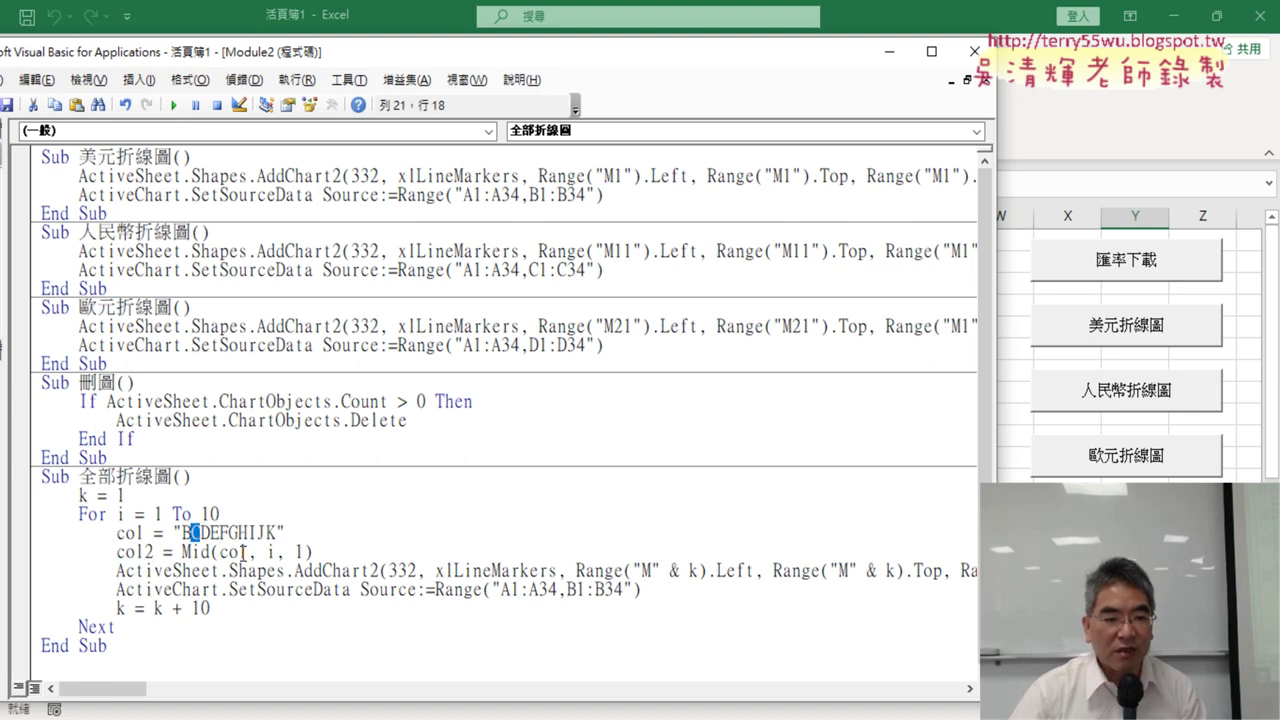
{"action": "left_click_drag", "start_coordinate": [153, 552], "coordinate": [117, 552]}
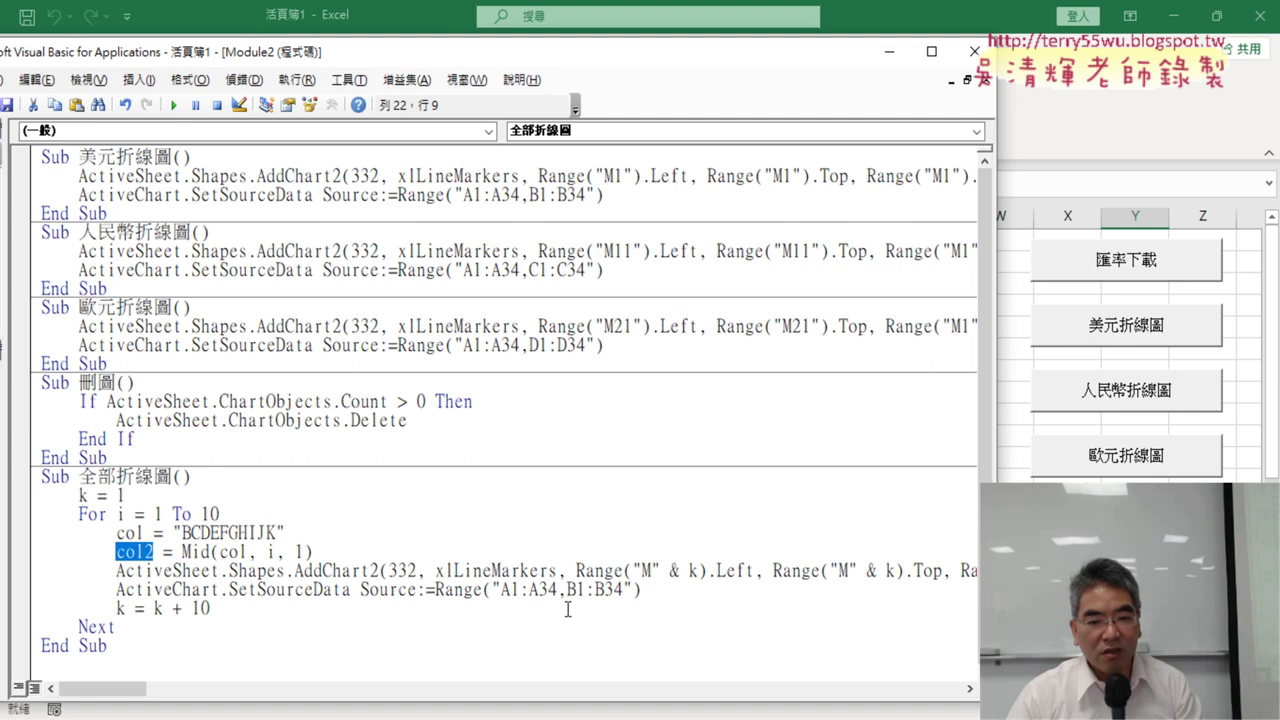
{"action": "left_click_drag", "start_coordinate": [566, 590], "coordinate": [604, 590]}
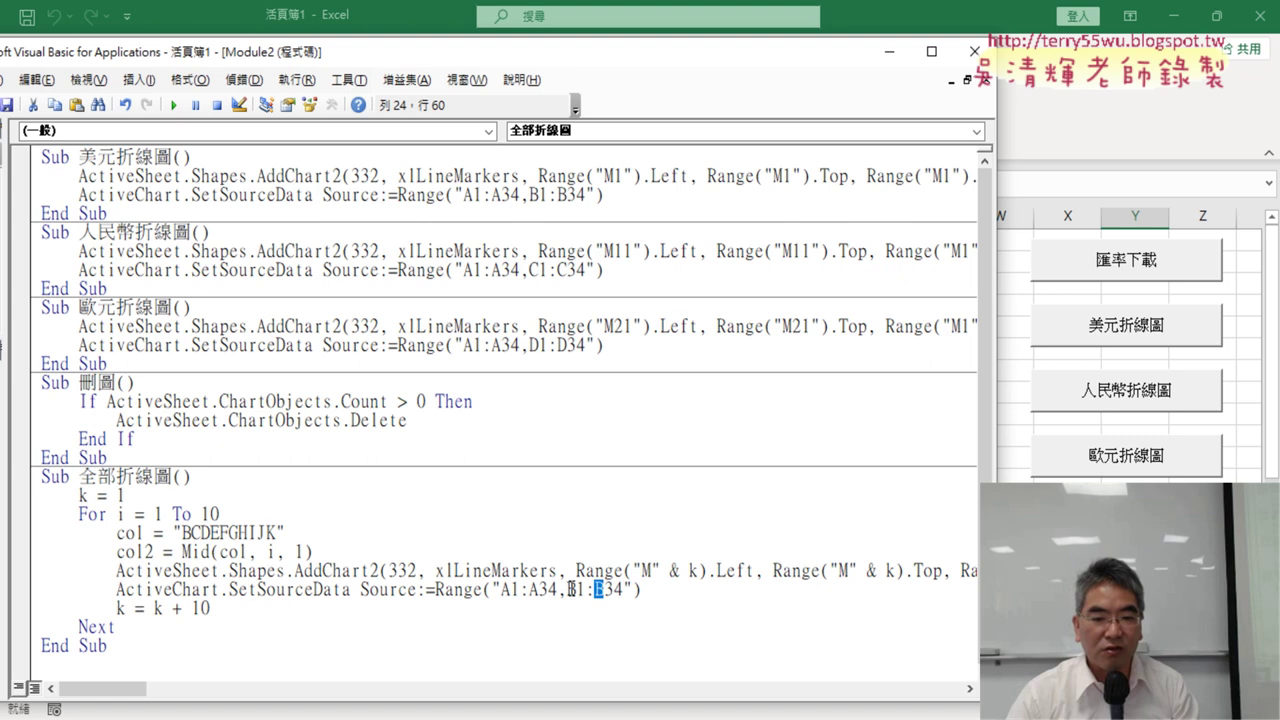
{"action": "left_click_drag", "start_coordinate": [577, 590], "coordinate": [566, 590]}
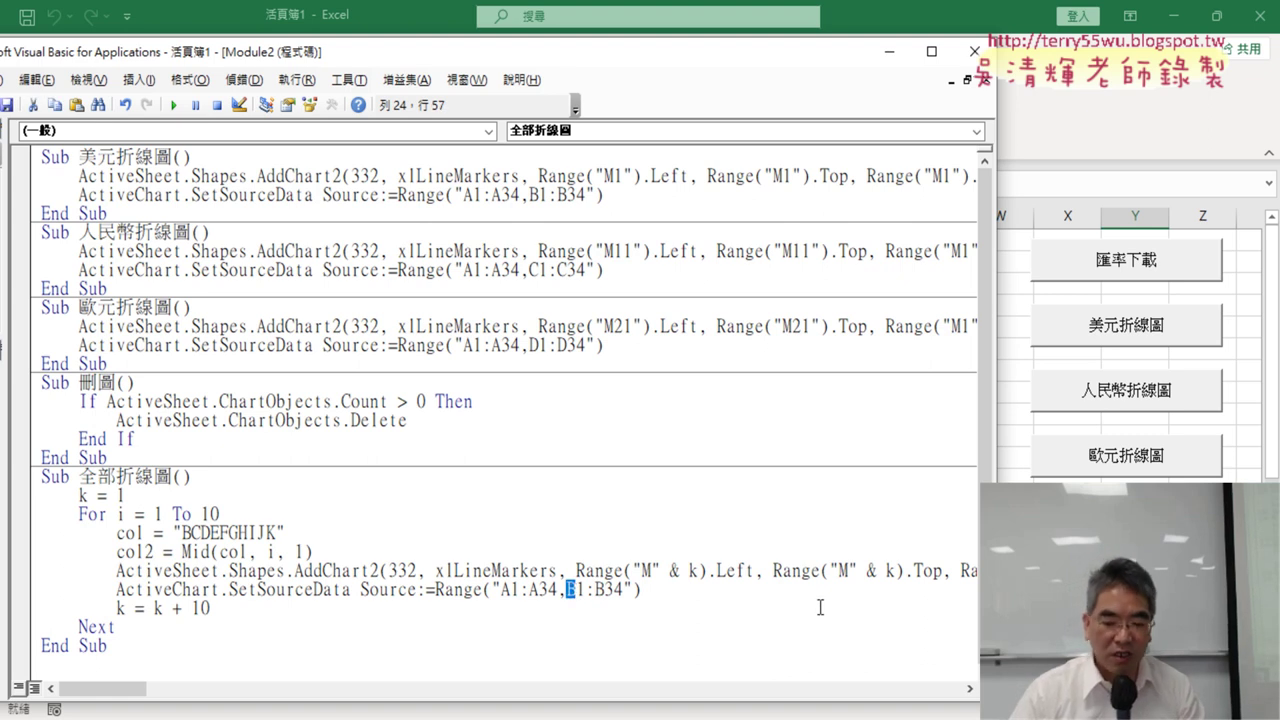
{"action": "type", "text": "\"\""}
{"action": "key", "text": "Left"}
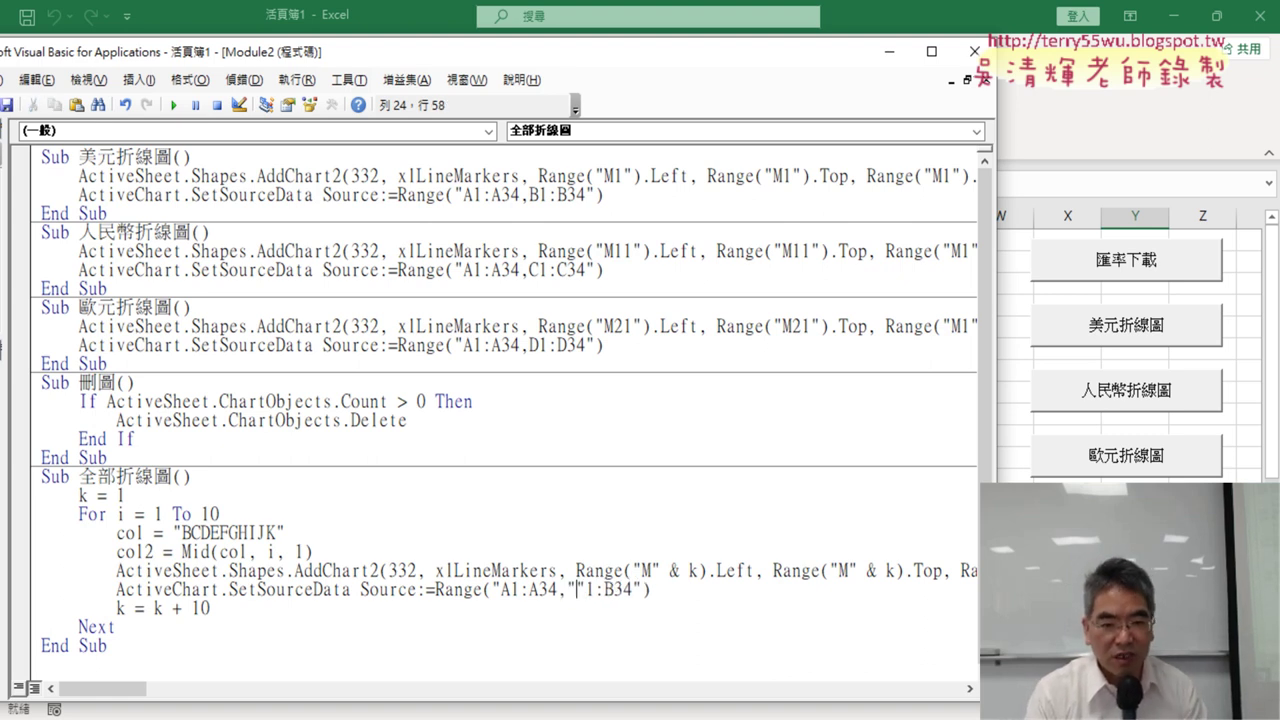
{"action": "type", "text": "& "}
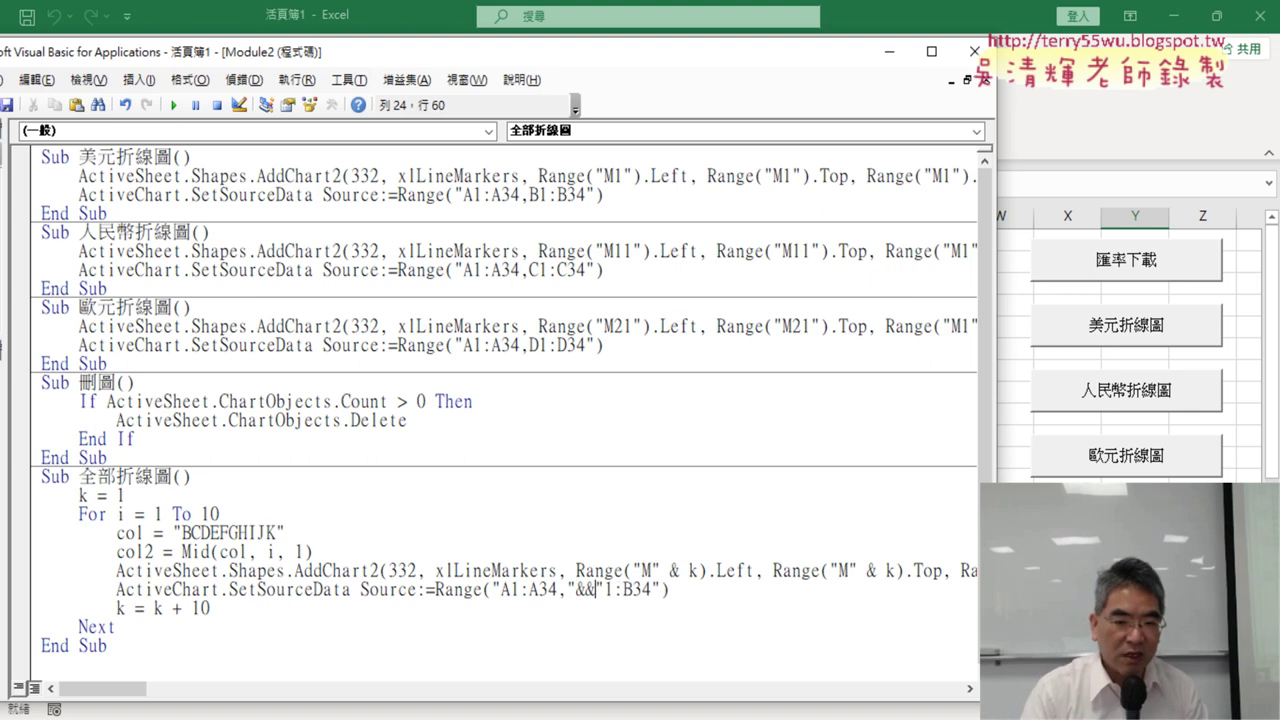
{"action": "type", "text": "c"}
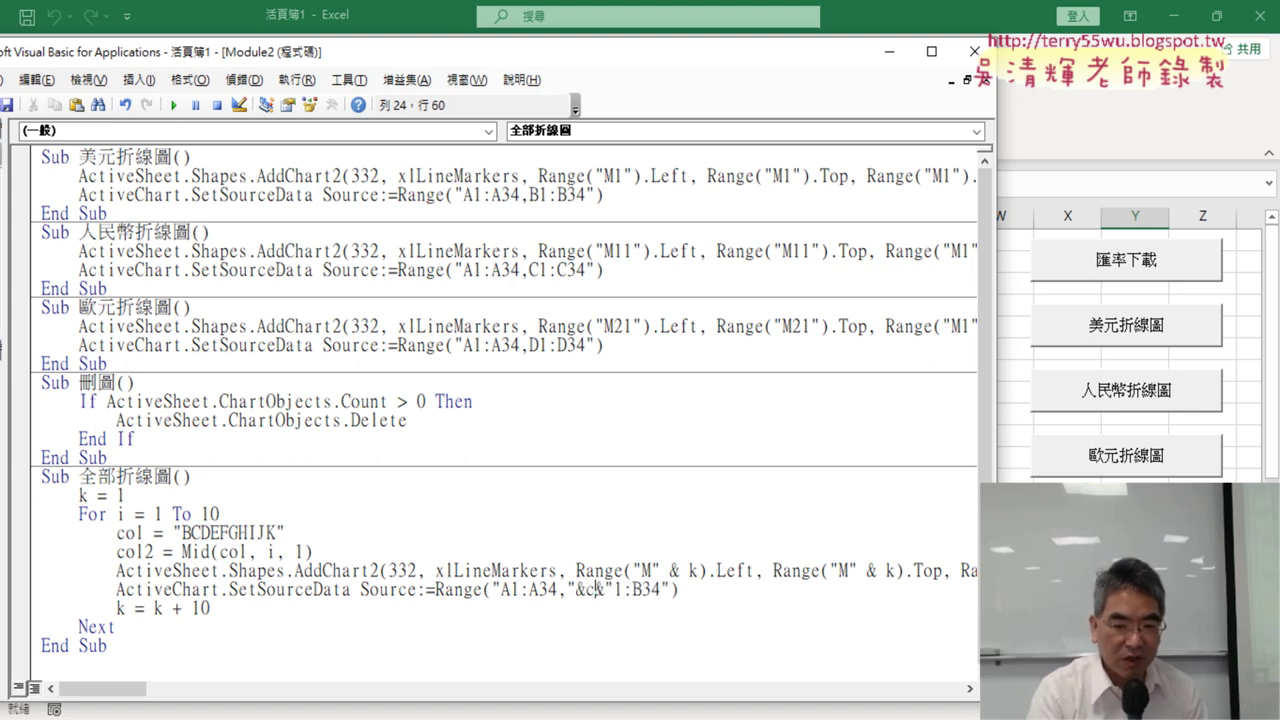
{"action": "type", "text": "ol2&"}
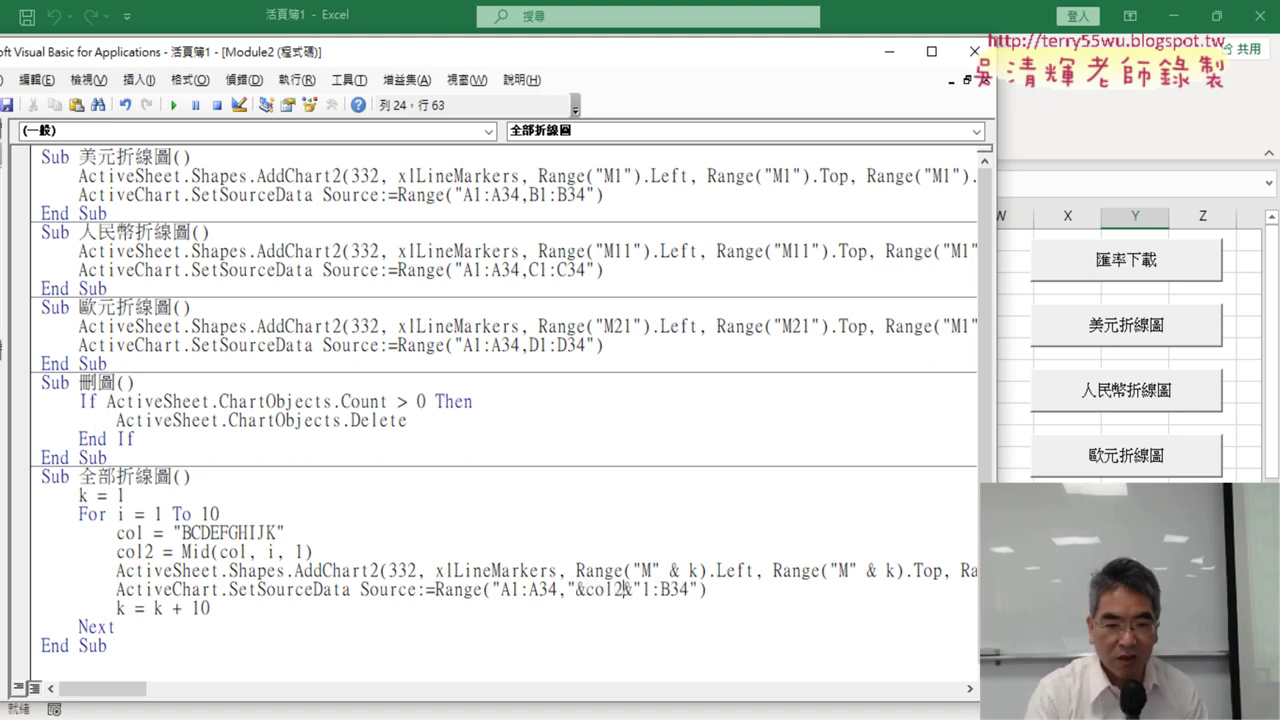
{"action": "left_click", "coordinate": [578, 590]}
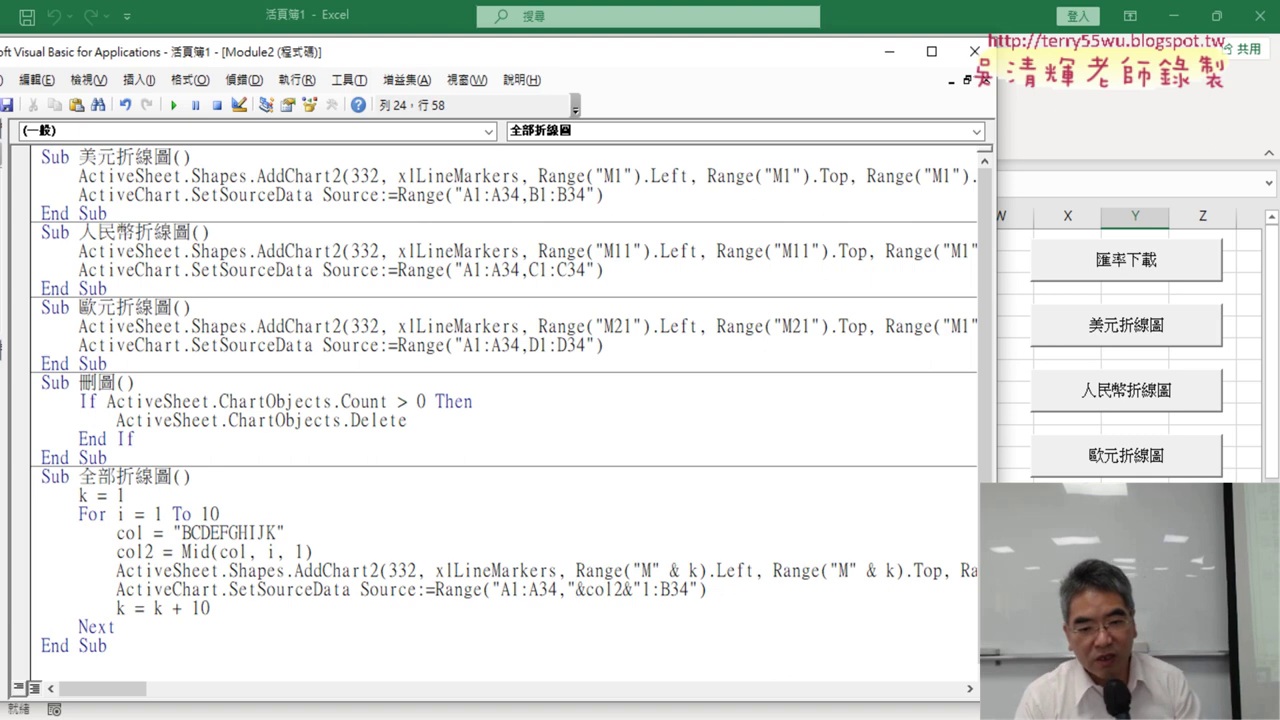
{"action": "key", "text": "Right"}
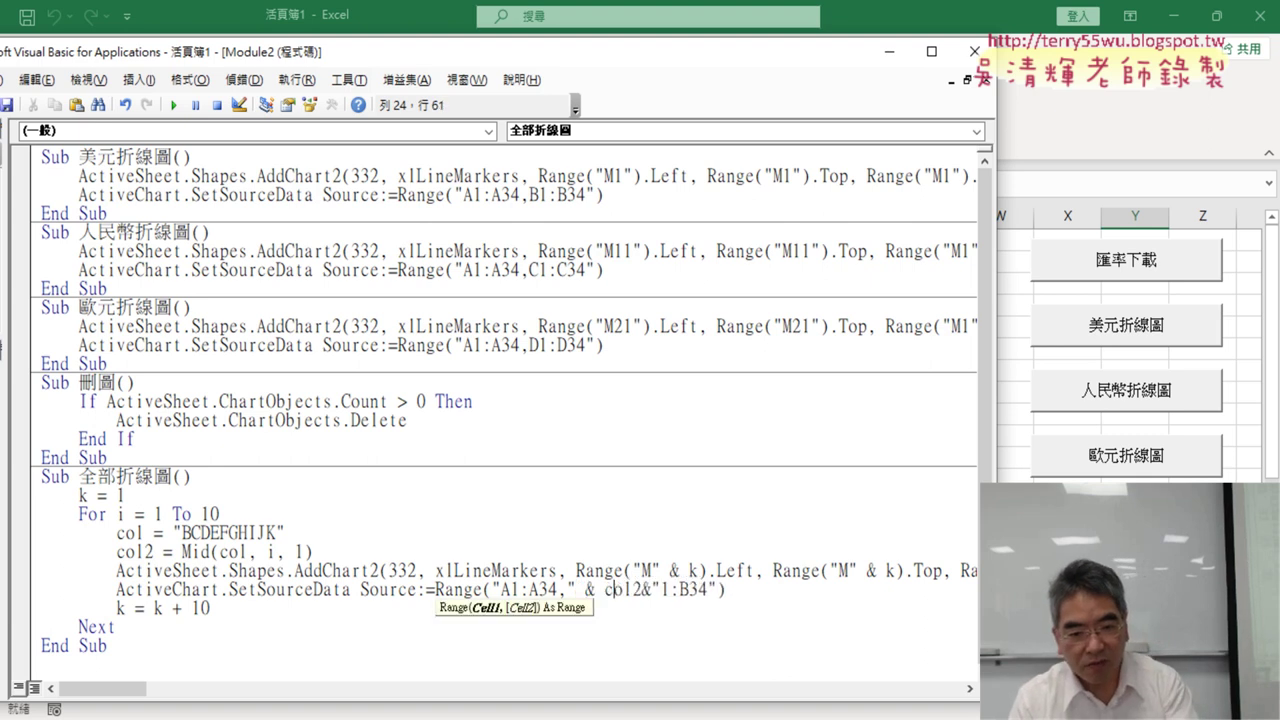
{"action": "key", "text": "Right"}
{"action": "key", "text": "Right"}
{"action": "key", "text": "Right"}
{"action": "key", "text": "Right"}
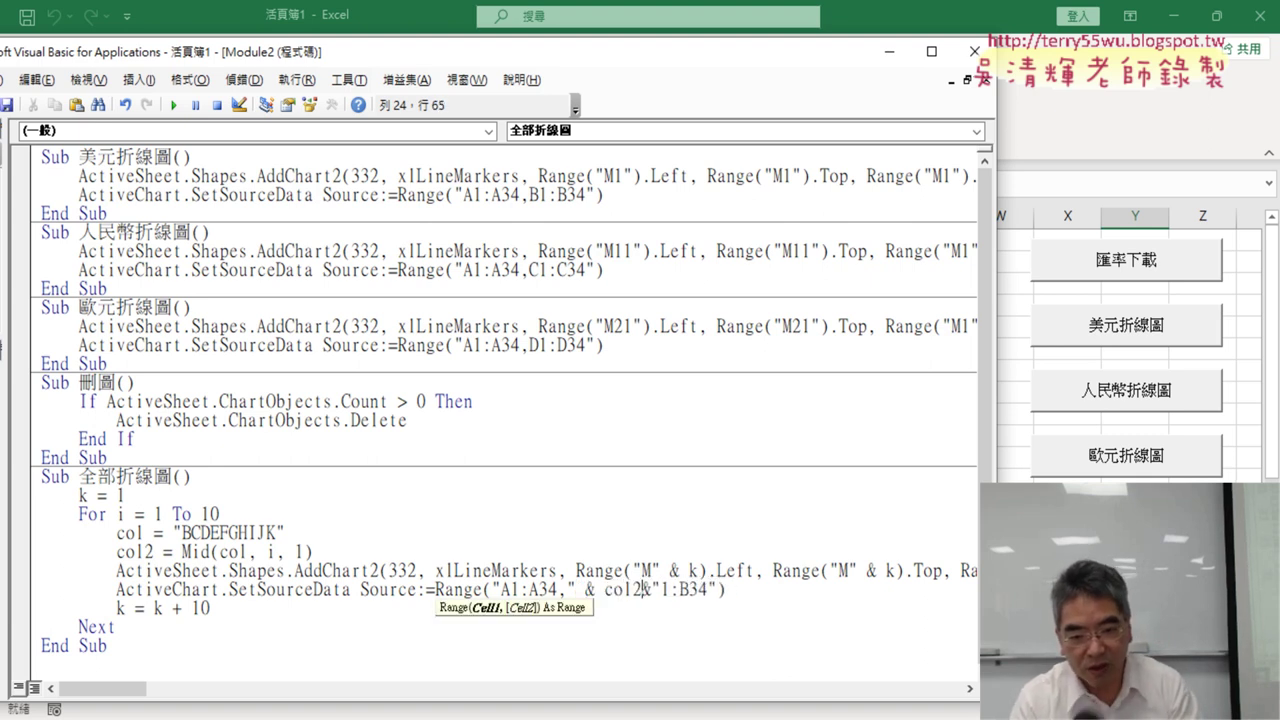
{"action": "key", "text": "Right"}
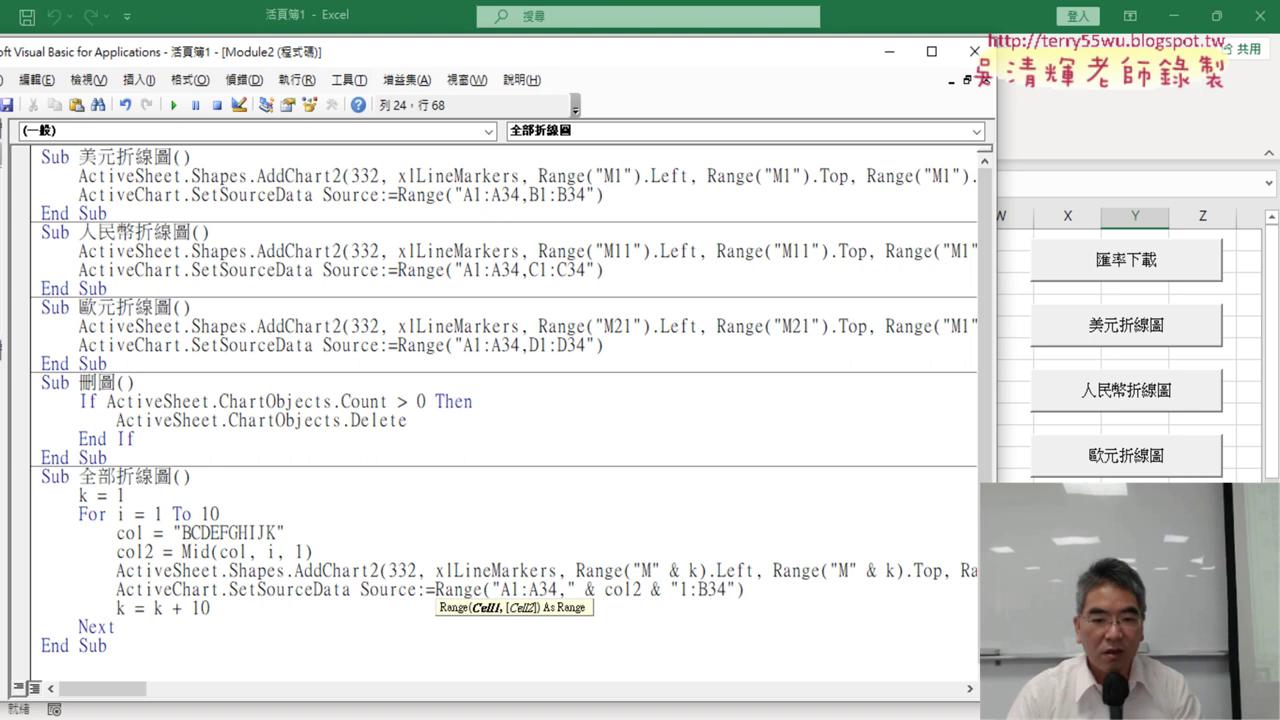
{"action": "key", "text": "Left"}
{"action": "key", "text": "Left"}
{"action": "key", "text": "Left"}
{"action": "left_click_drag", "start_coordinate": [570, 590], "coordinate": [684, 592]}
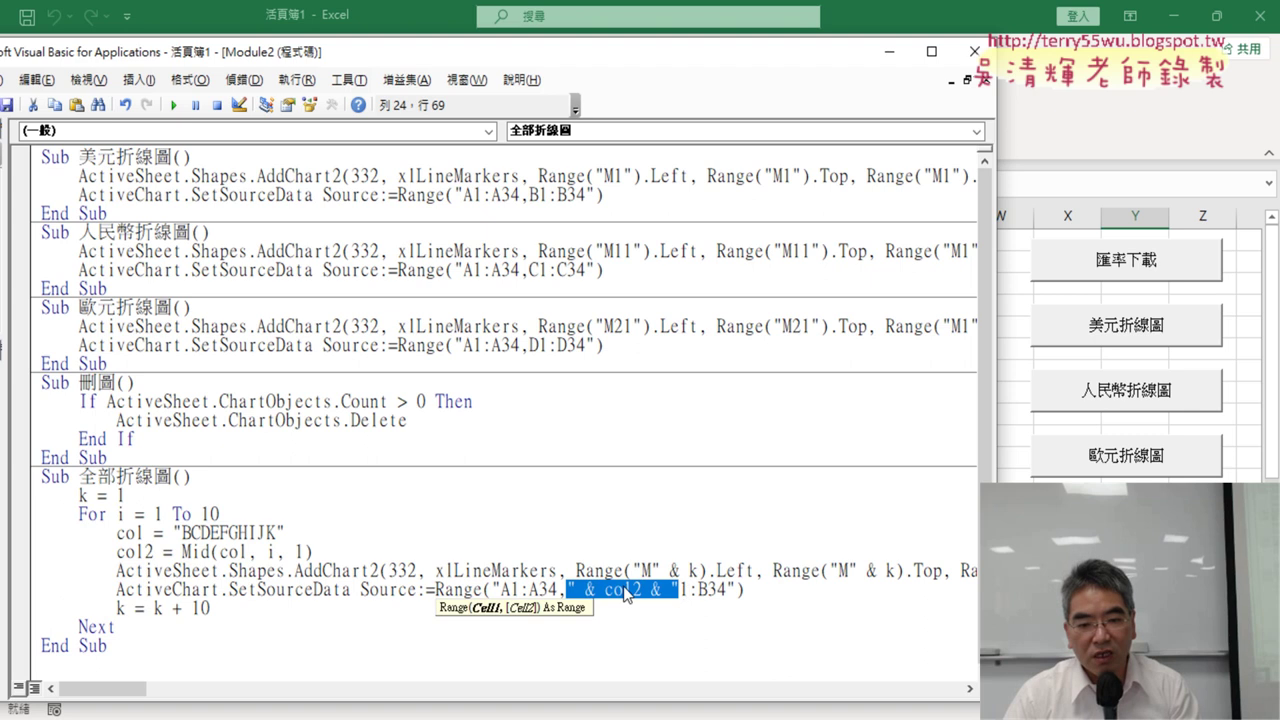
{"action": "right_click", "coordinate": [626, 592]}
{"action": "left_click", "coordinate": [700, 302]}
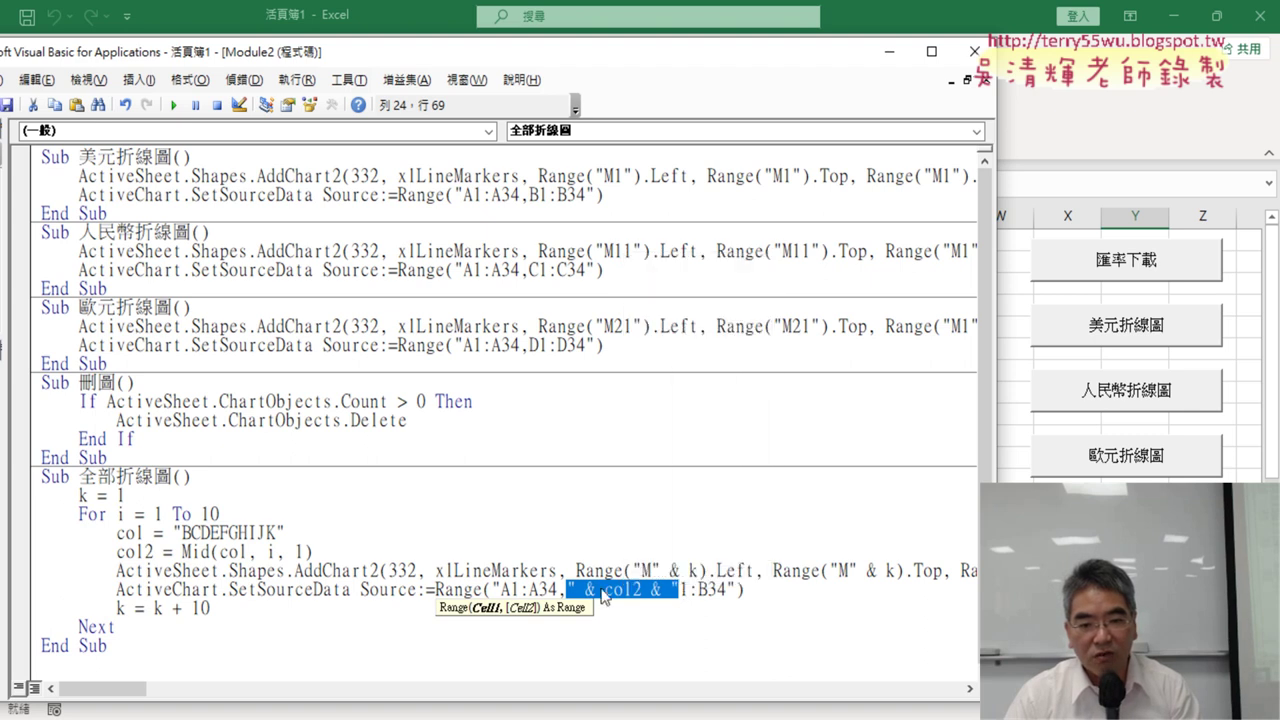
{"action": "left_click_drag", "start_coordinate": [697, 590], "coordinate": [707, 590]}
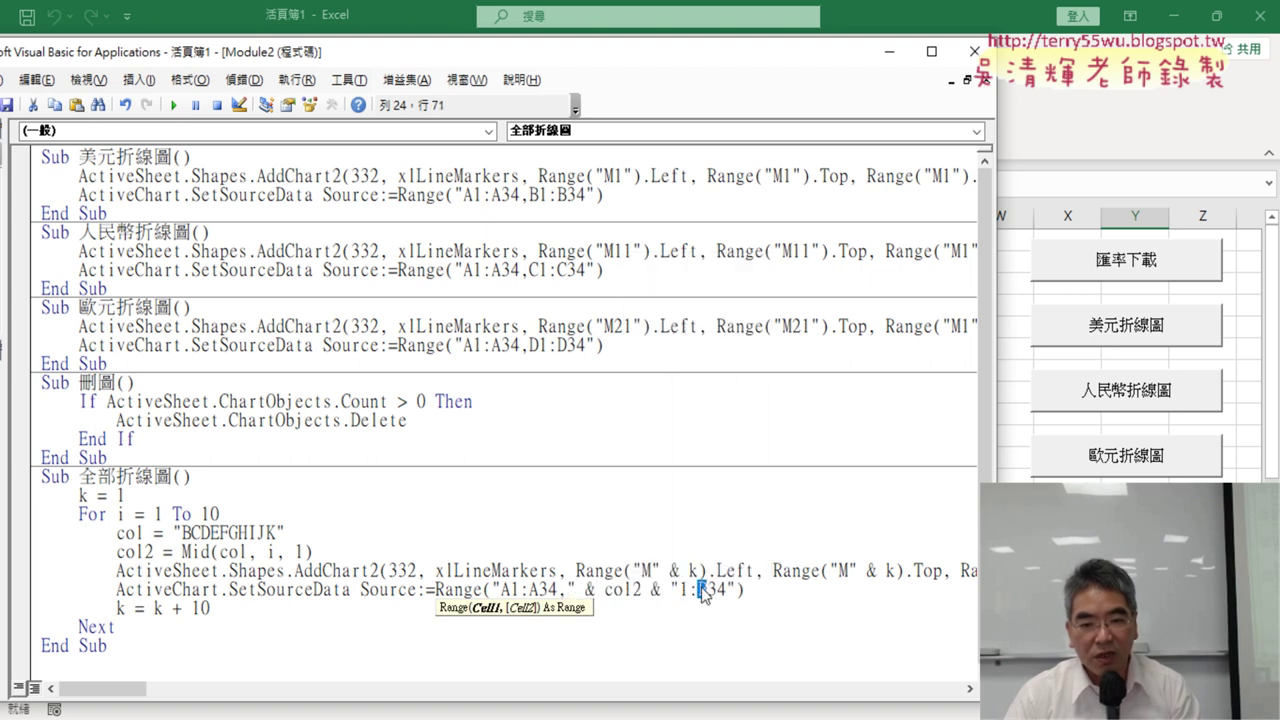
{"action": "right_click", "coordinate": [704, 592]}
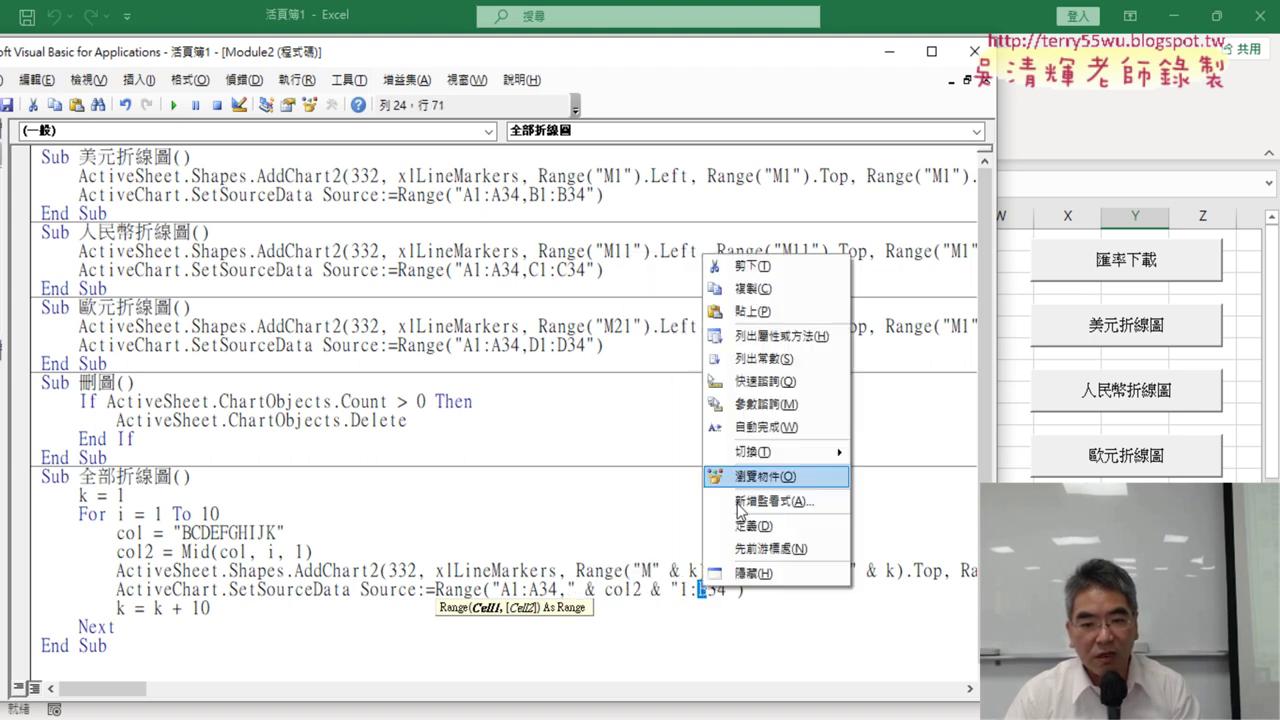
{"action": "left_click", "coordinate": [748, 310]}
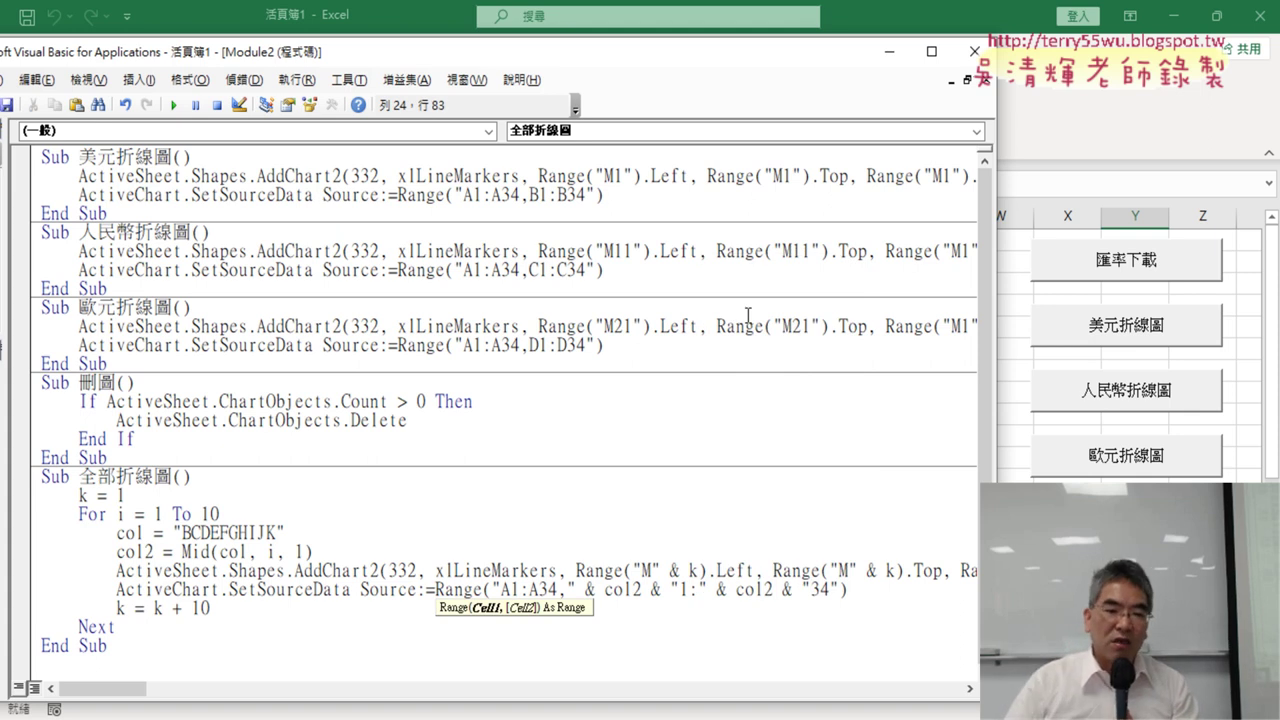
{"action": "left_click", "coordinate": [616, 400]}
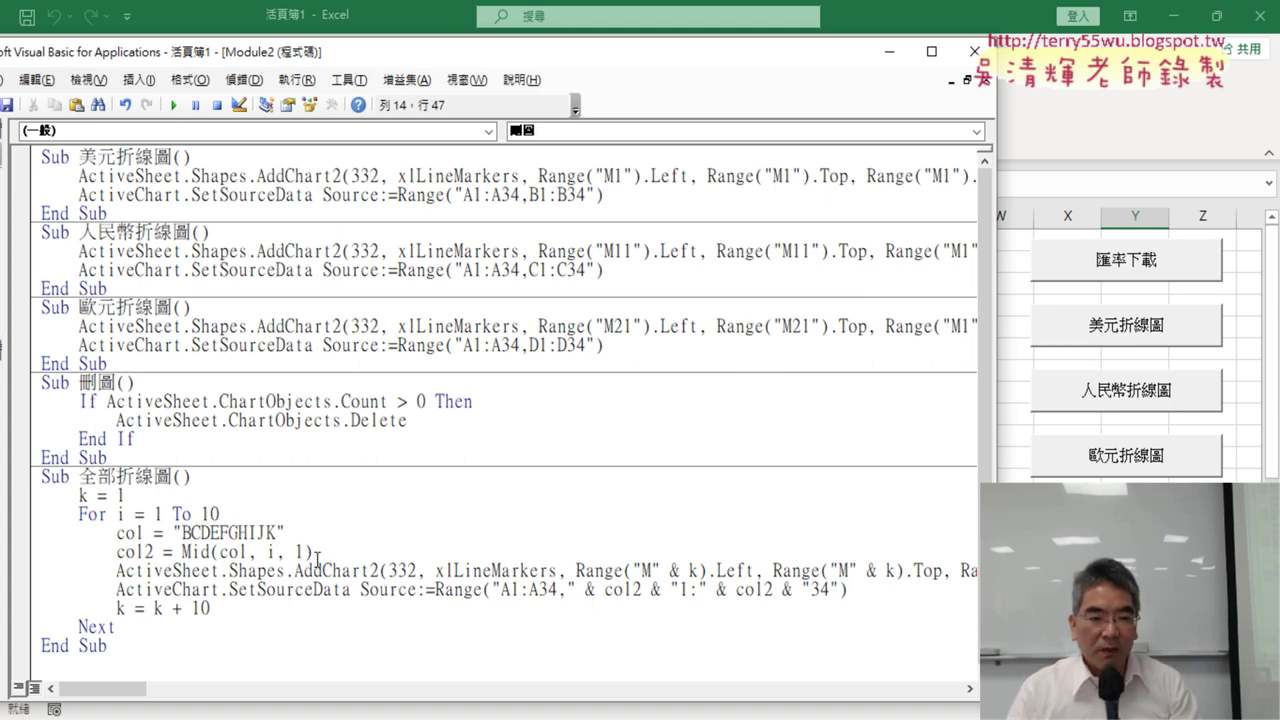
{"action": "left_click_drag", "start_coordinate": [316, 551], "coordinate": [117, 555]}
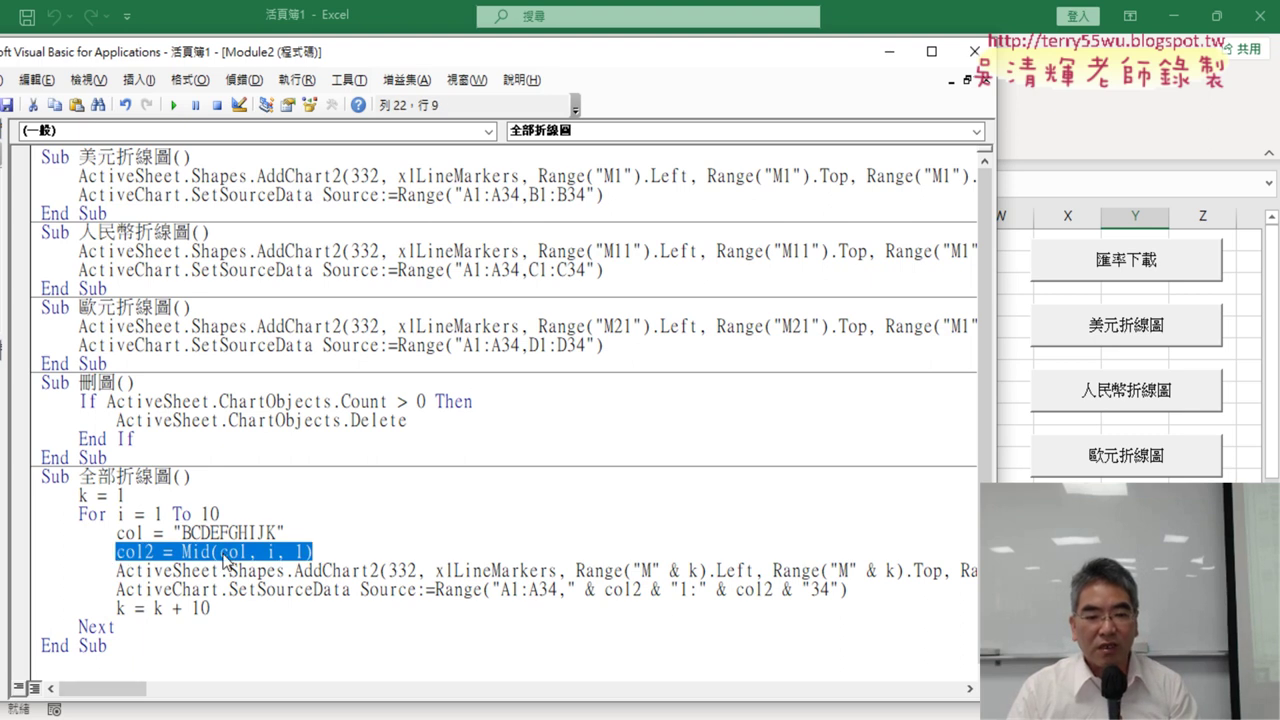
{"action": "key", "text": "alt+Tab"}
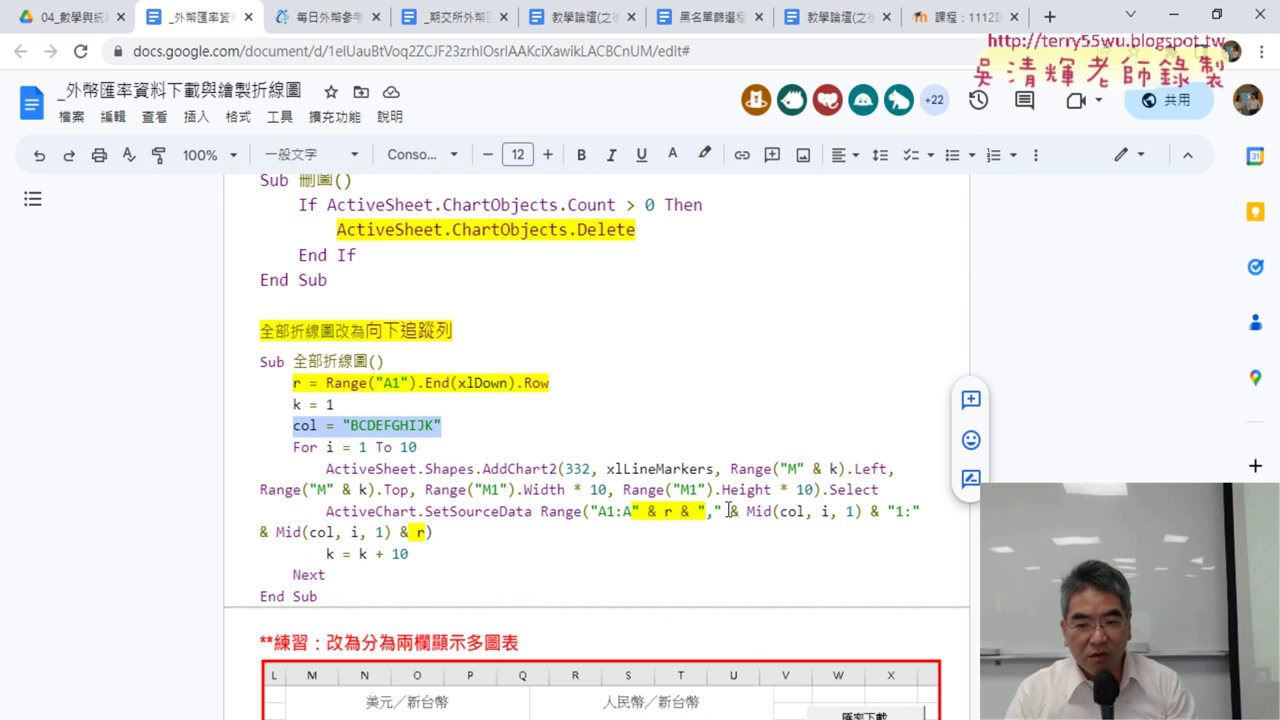
{"action": "left_click_drag", "start_coordinate": [746, 513], "coordinate": [862, 516]}
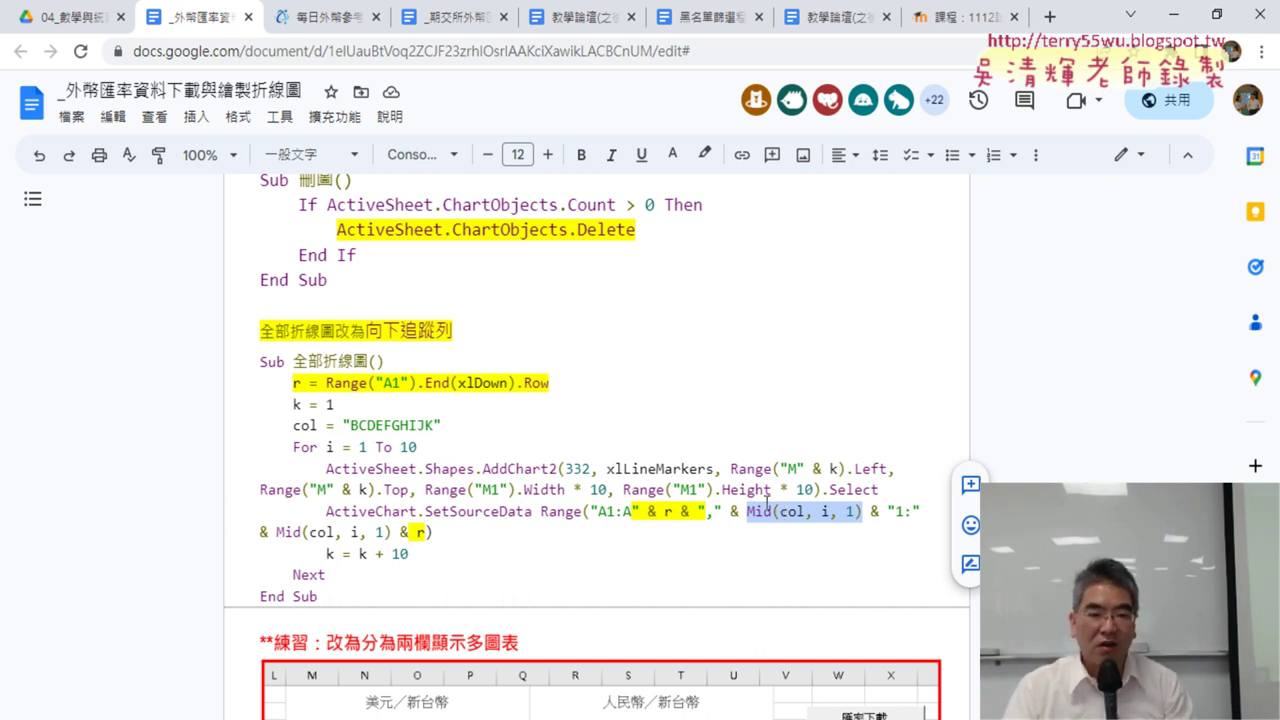
{"action": "scroll", "coordinate": [767, 500], "scroll_direction": "up", "scroll_amount": 3}
{"action": "scroll", "coordinate": [767, 500], "scroll_direction": "up", "scroll_amount": 1}
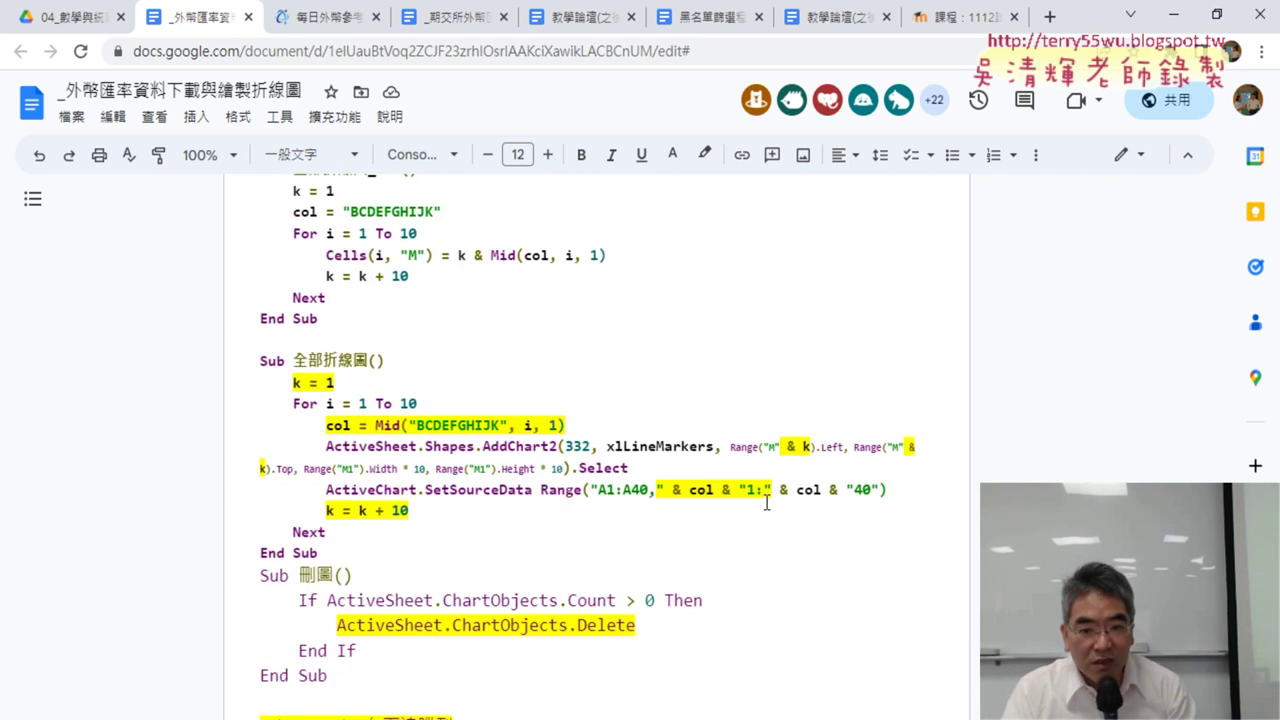
{"action": "left_click_drag", "start_coordinate": [254, 360], "coordinate": [392, 360]}
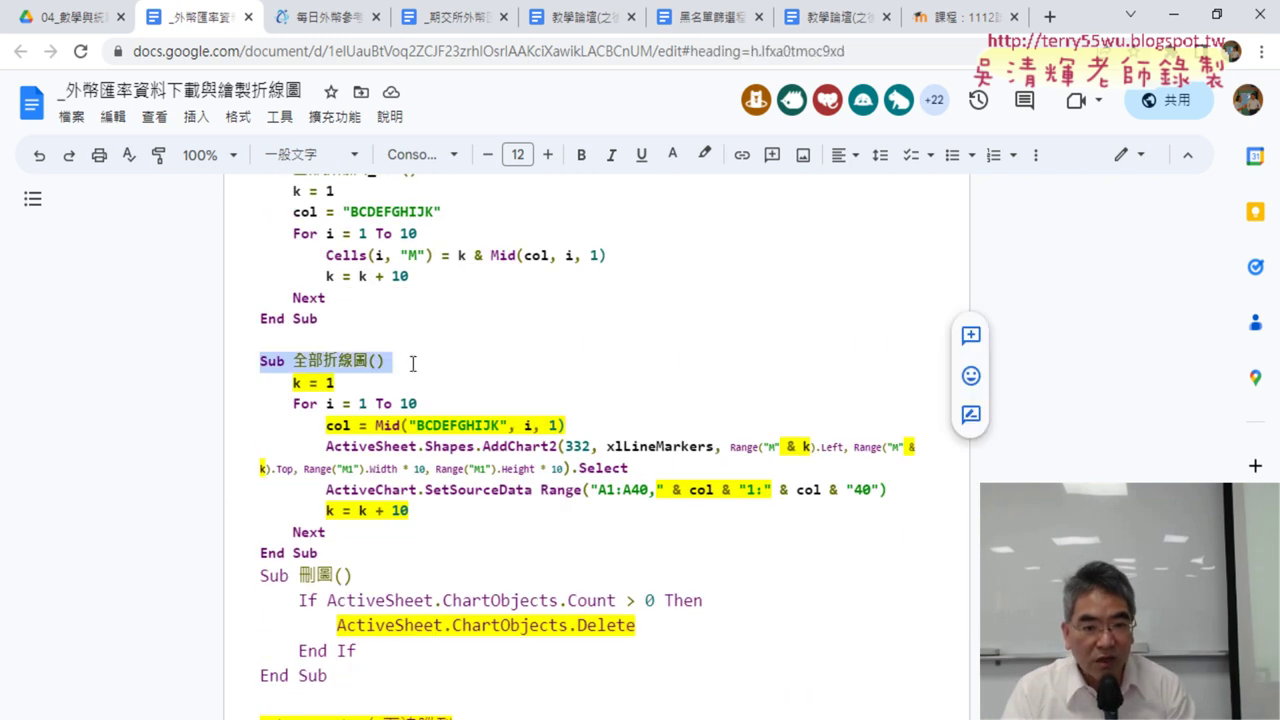
{"action": "left_click", "coordinate": [288, 402]}
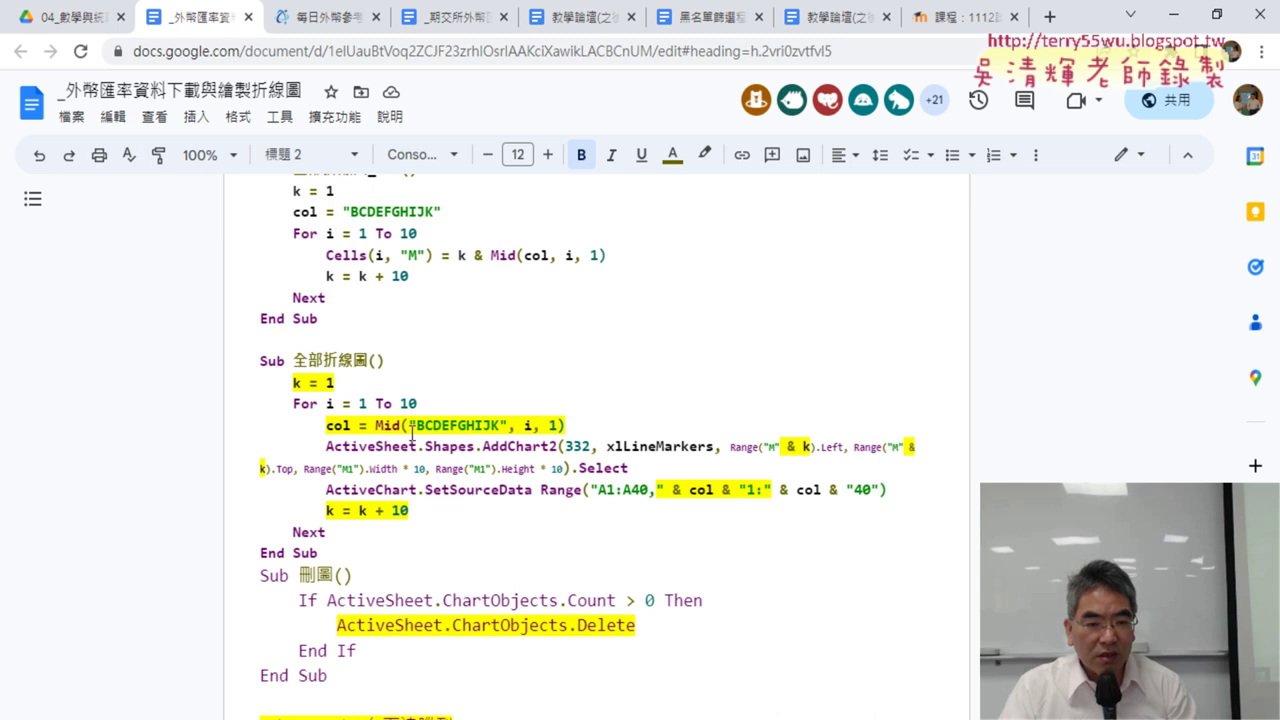
{"action": "left_click_drag", "start_coordinate": [410, 426], "coordinate": [505, 428]}
{"action": "key", "text": "ctrl+c"}
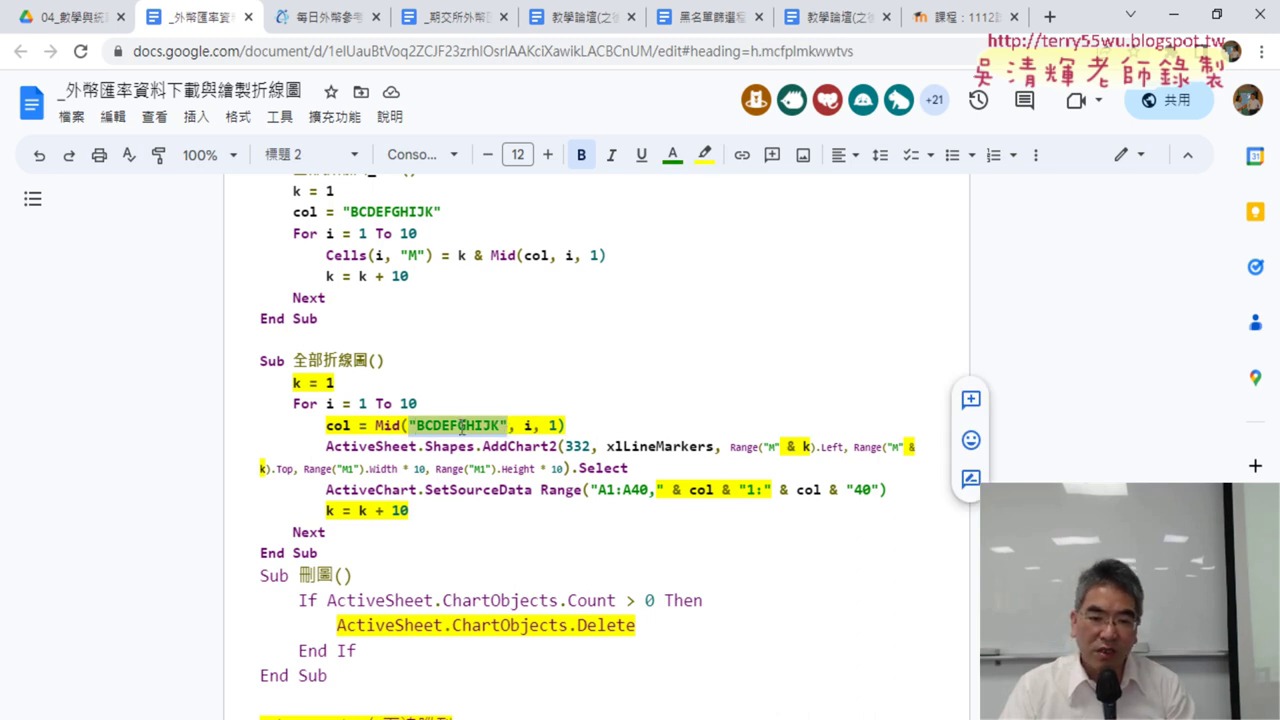
Cut "BCDEFGHIJK" from the col line and paste it over col inside Mid(col, i, 1).
{"action": "key", "text": "alt+Tab"}
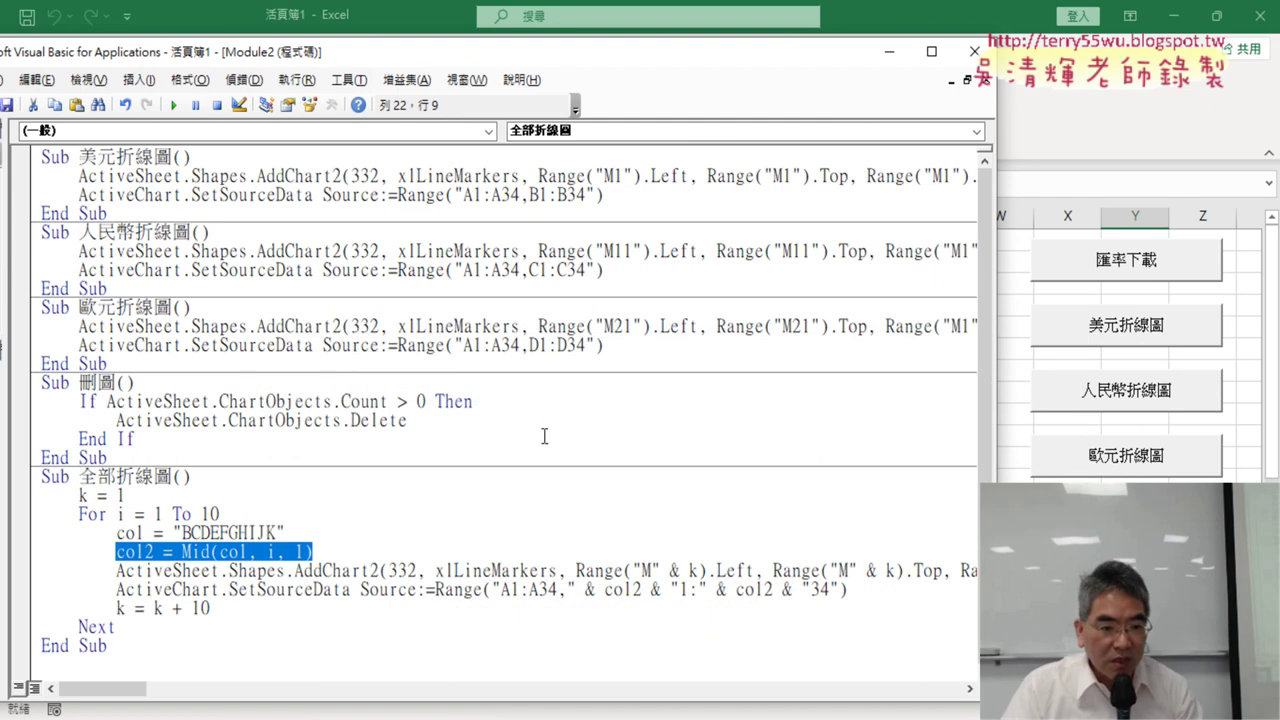
{"action": "left_click", "coordinate": [326, 551]}
{"action": "left_click", "coordinate": [174, 532]}
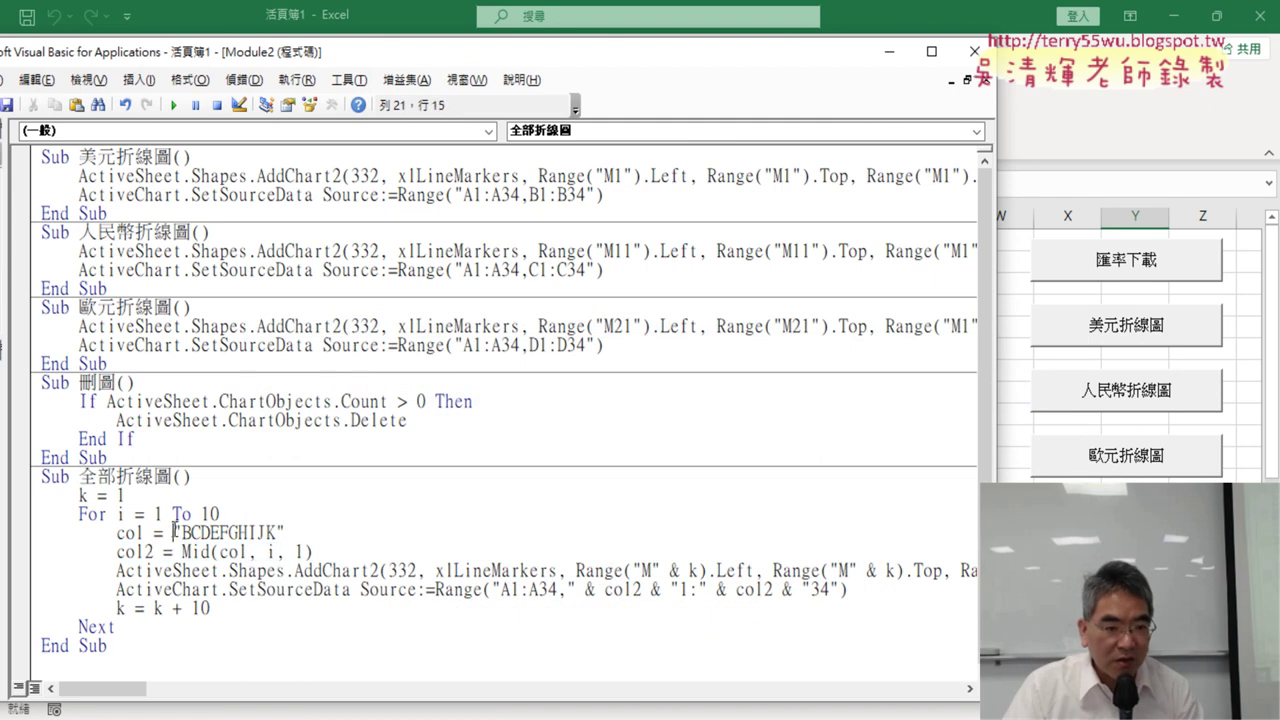
{"action": "left_click_drag", "start_coordinate": [174, 532], "coordinate": [284, 533]}
{"action": "right_click", "coordinate": [274, 535]}
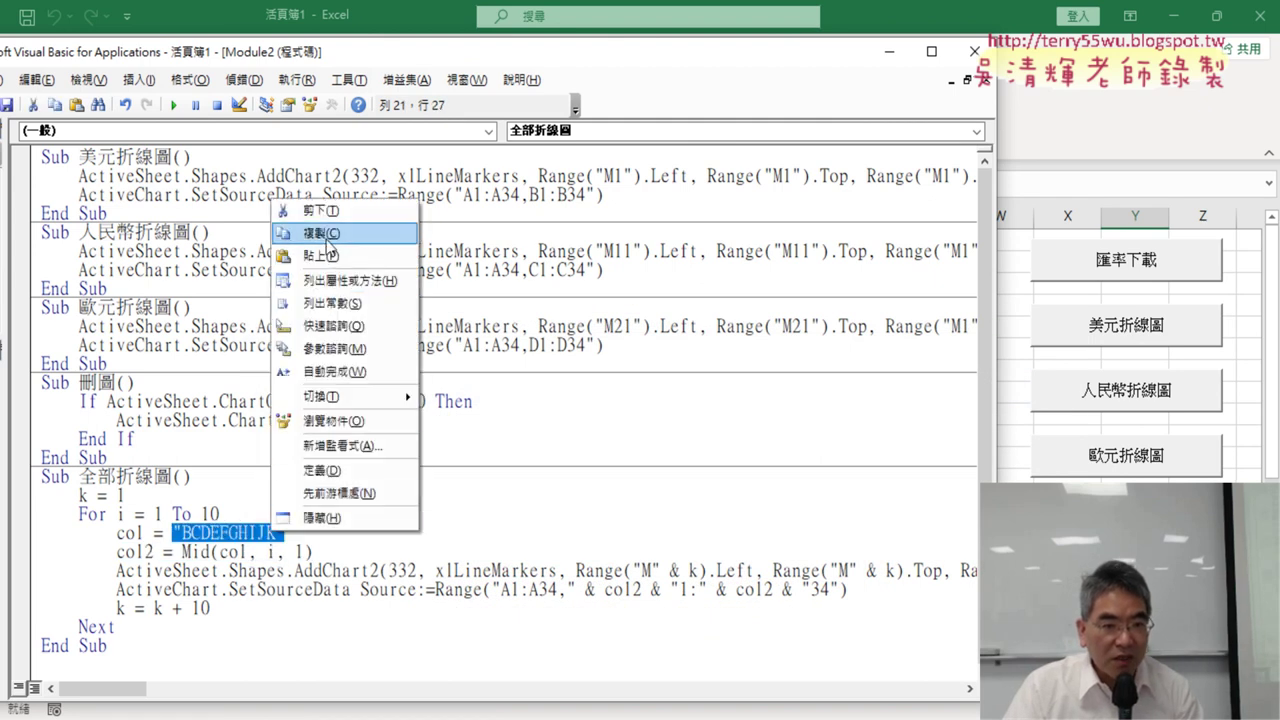
{"action": "left_click", "coordinate": [334, 211]}
{"action": "left_click", "coordinate": [224, 550]}
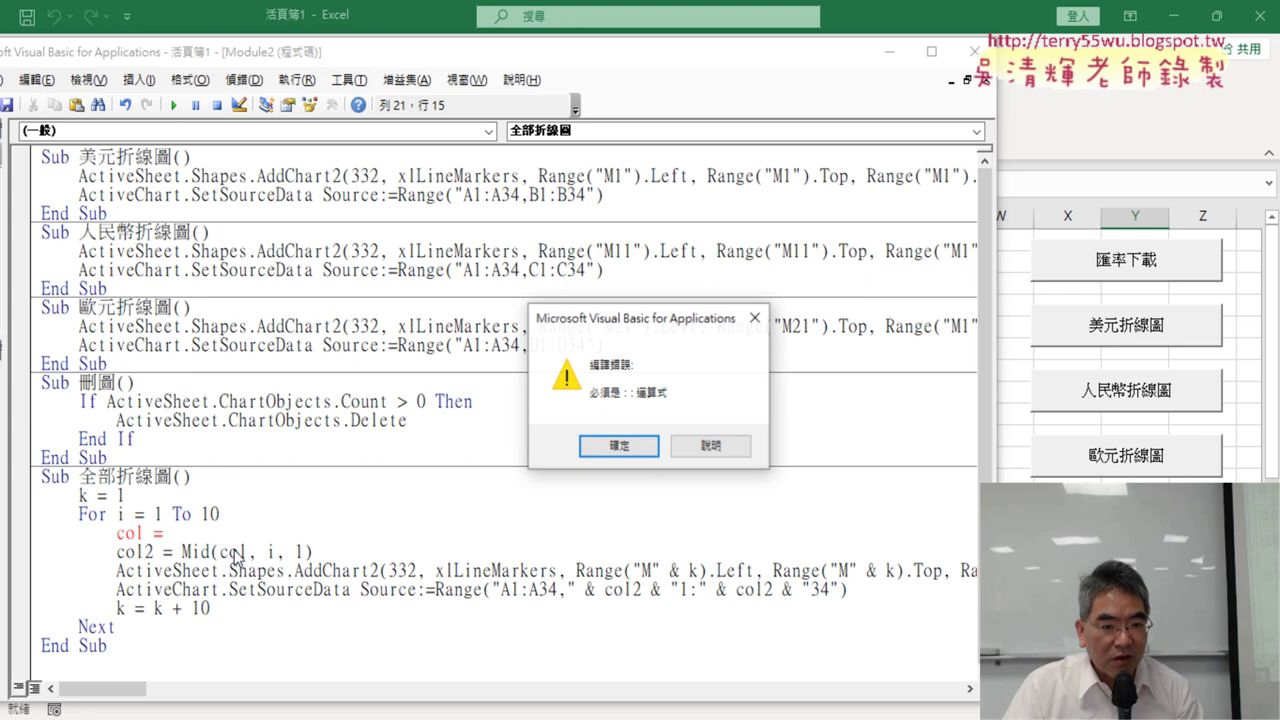
{"action": "left_click", "coordinate": [592, 448]}
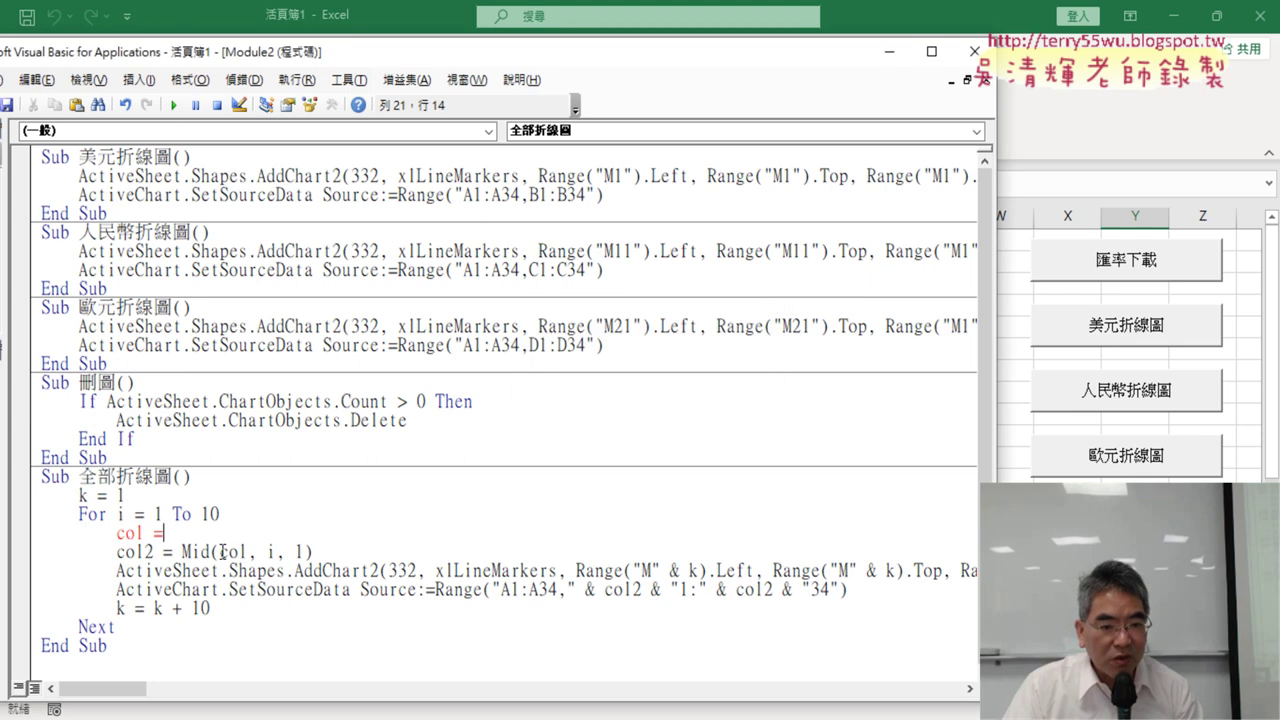
{"action": "left_click_drag", "start_coordinate": [220, 551], "coordinate": [251, 553]}
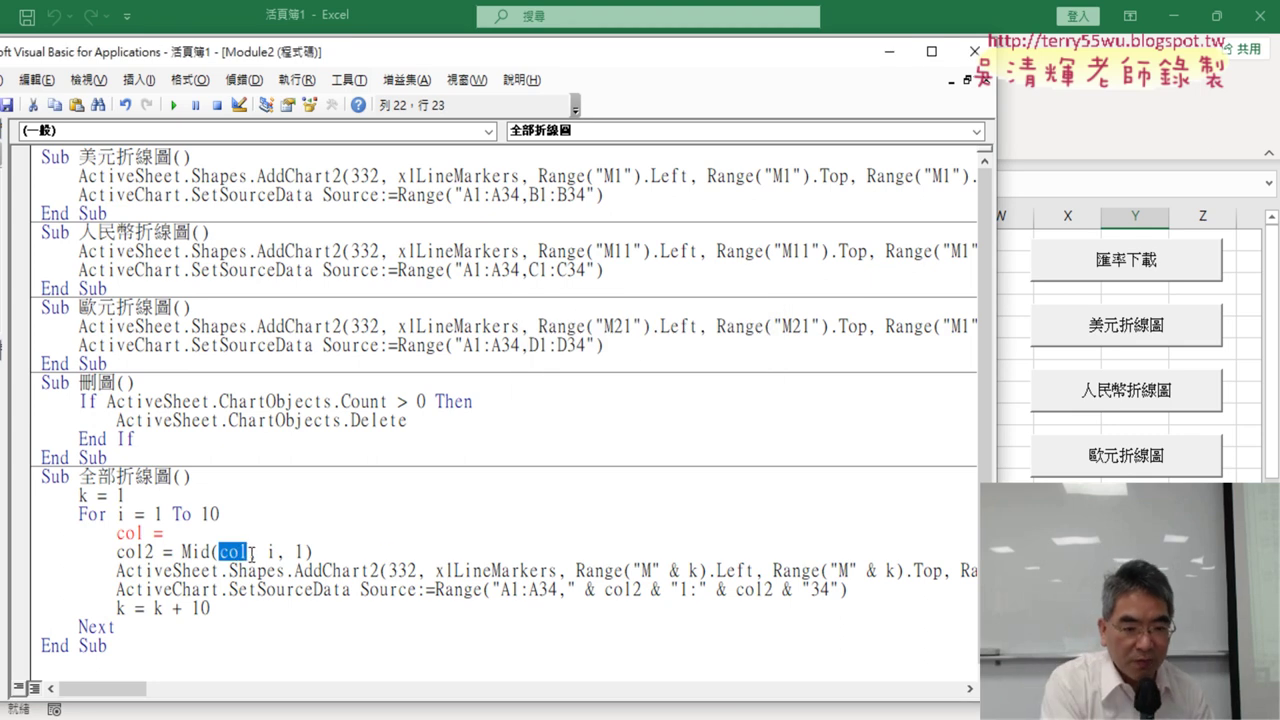
{"action": "key", "text": "ctrl+v"}
Delete the leftover col = line and rename every col2 to col, including the source range.
{"action": "left_click_drag", "start_coordinate": [236, 533], "coordinate": [68, 532]}
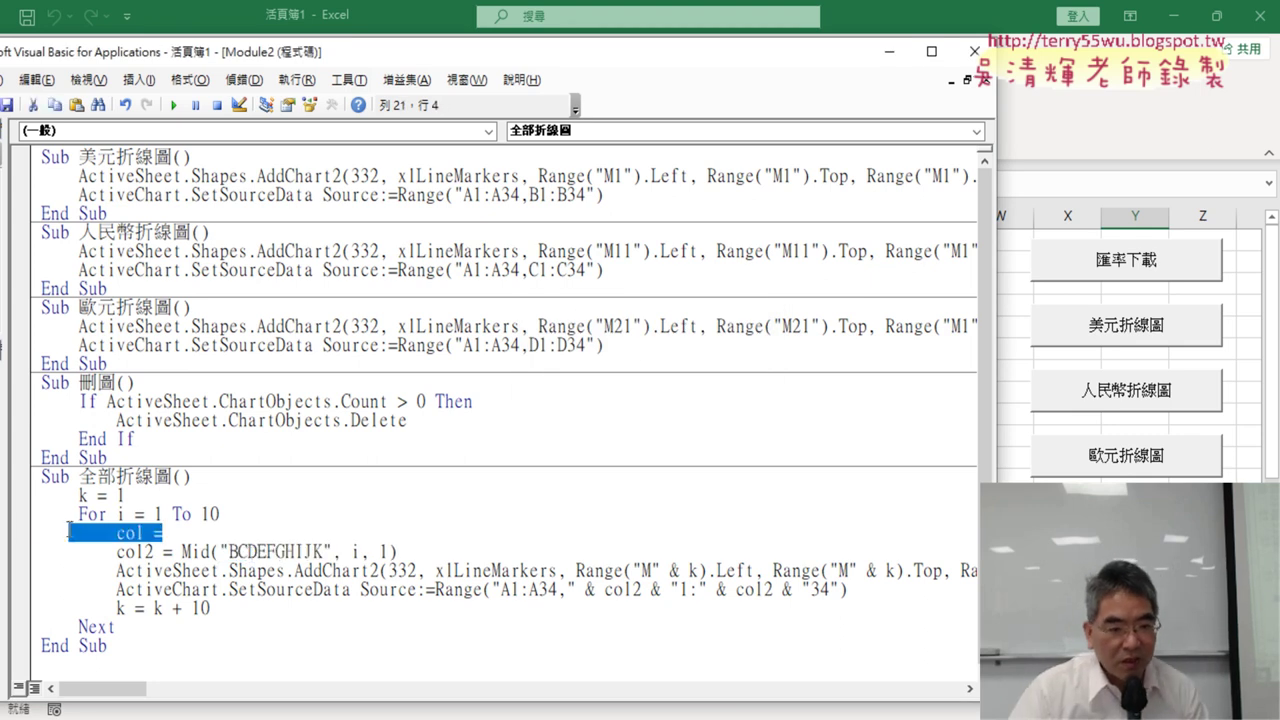
{"action": "key", "text": "Delete"}
{"action": "key", "text": "Delete"}
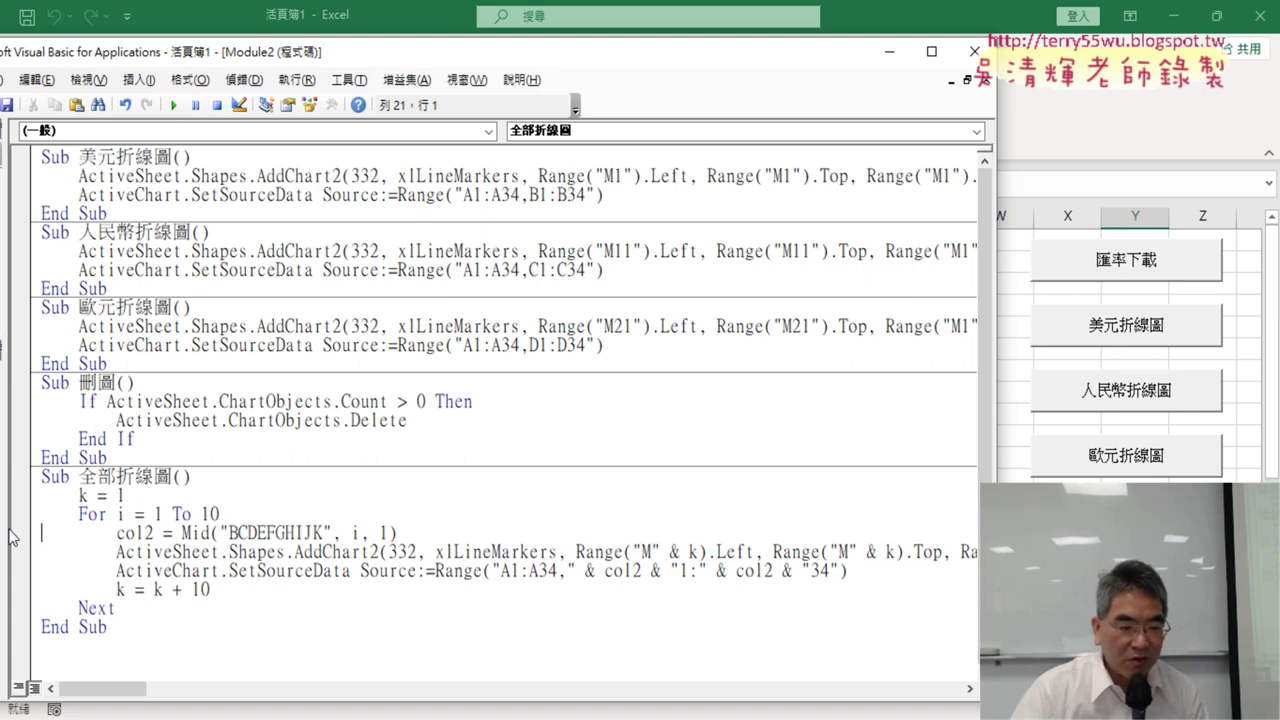
{"action": "left_click_drag", "start_coordinate": [154, 533], "coordinate": [143, 533]}
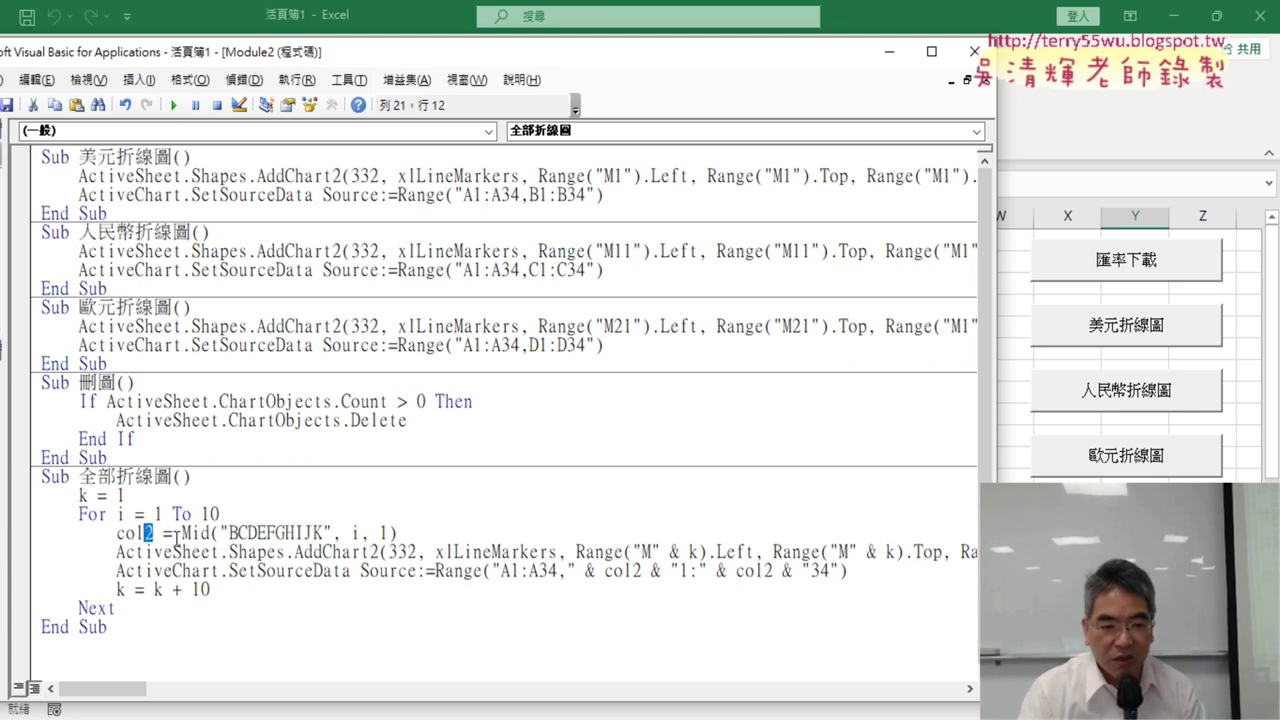
{"action": "key", "text": "Delete"}
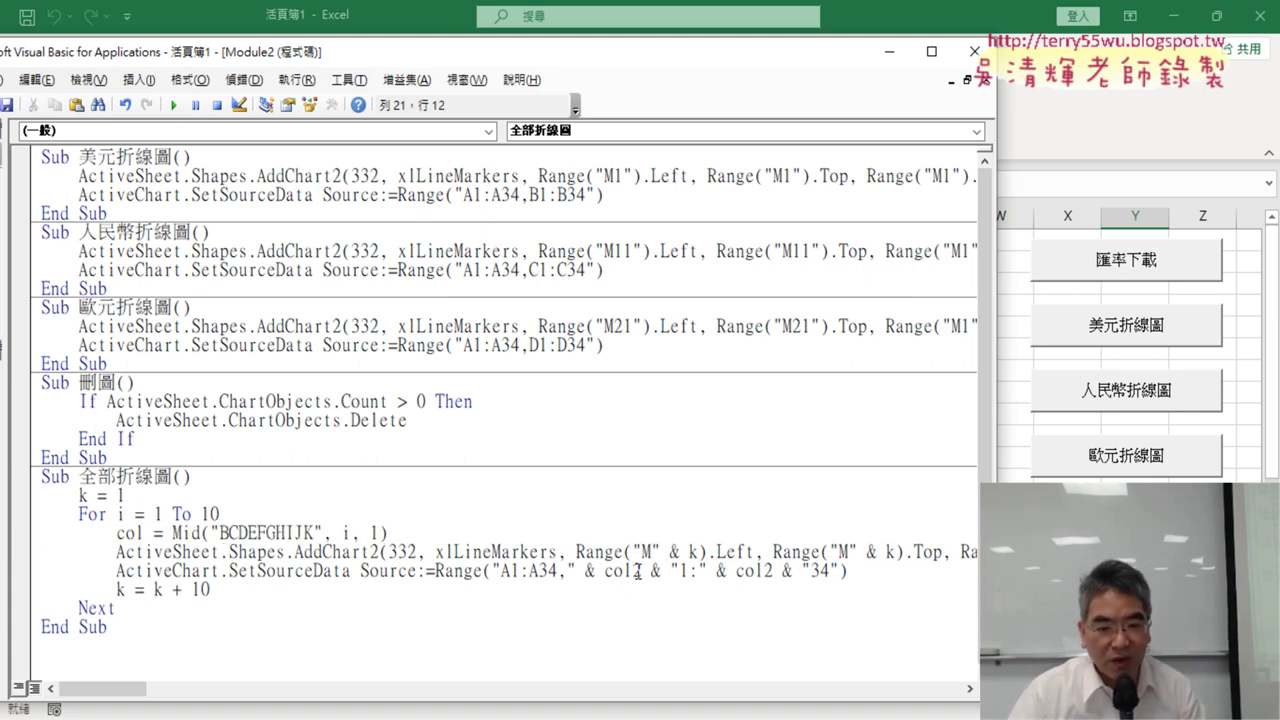
{"action": "left_click_drag", "start_coordinate": [643, 571], "coordinate": [632, 571]}
{"action": "key", "text": "Delete"}
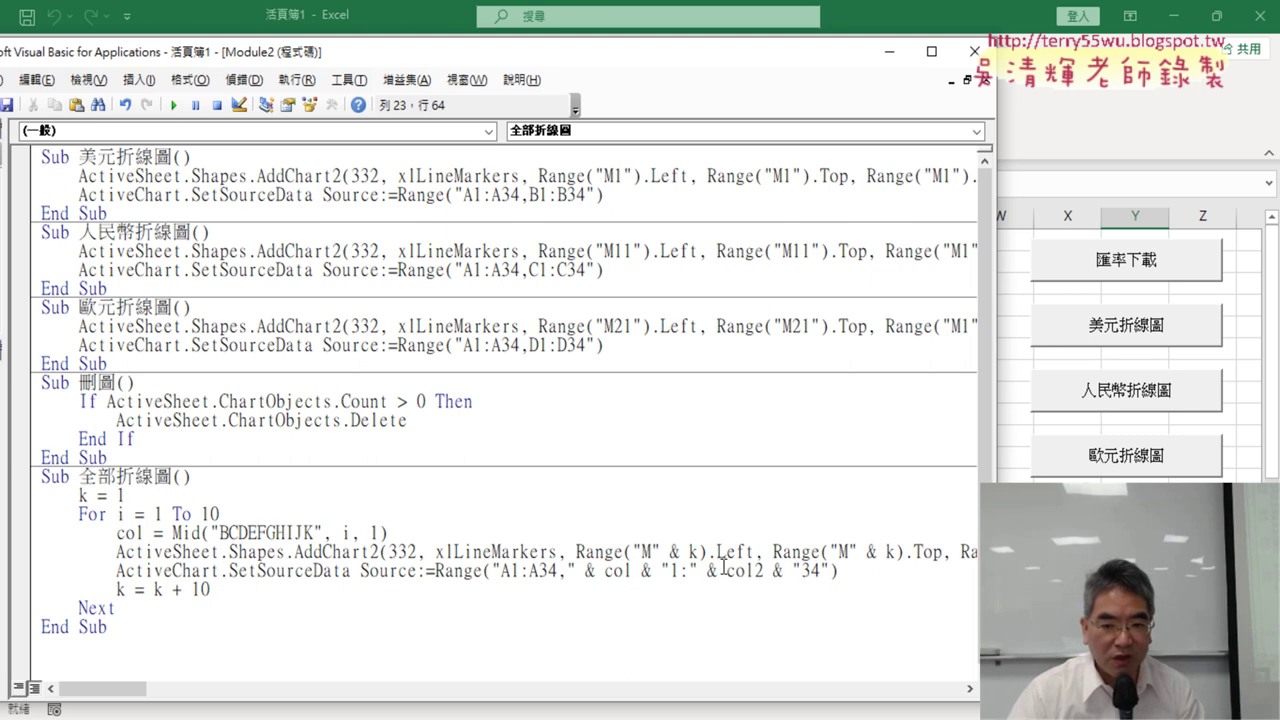
{"action": "left_click_drag", "start_coordinate": [764, 569], "coordinate": [752, 569]}
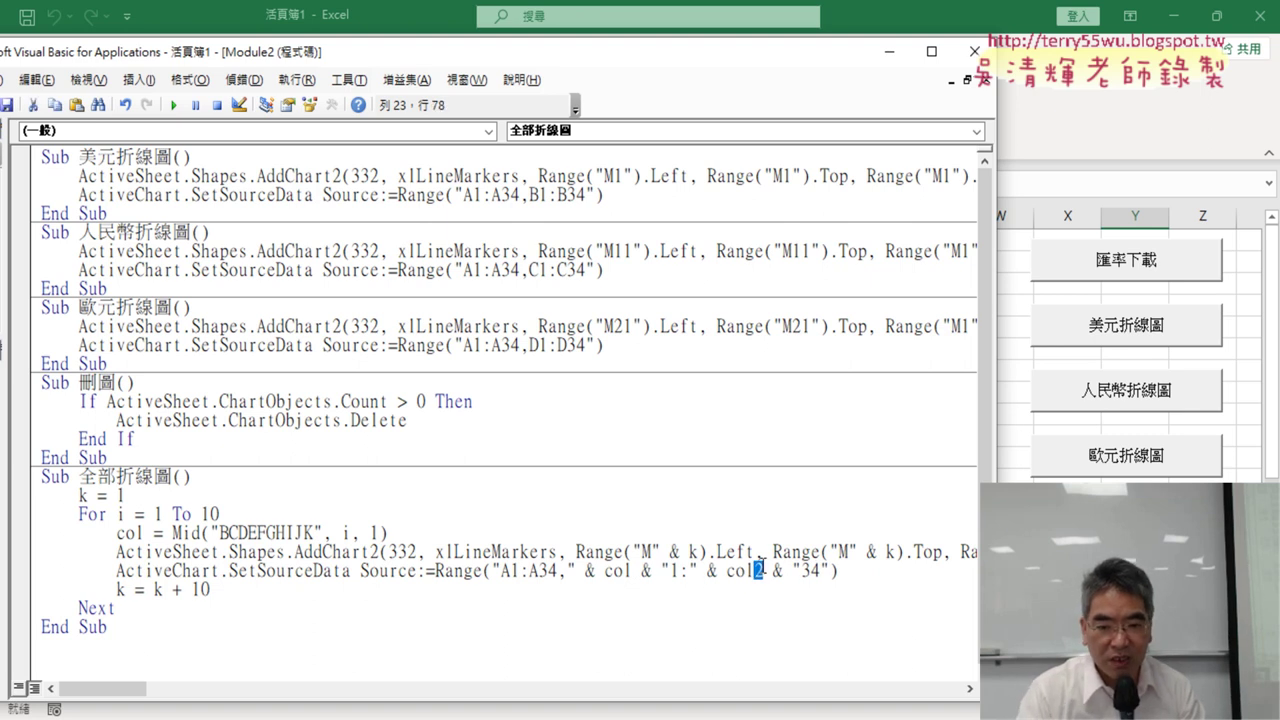
{"action": "key", "text": "Delete"}
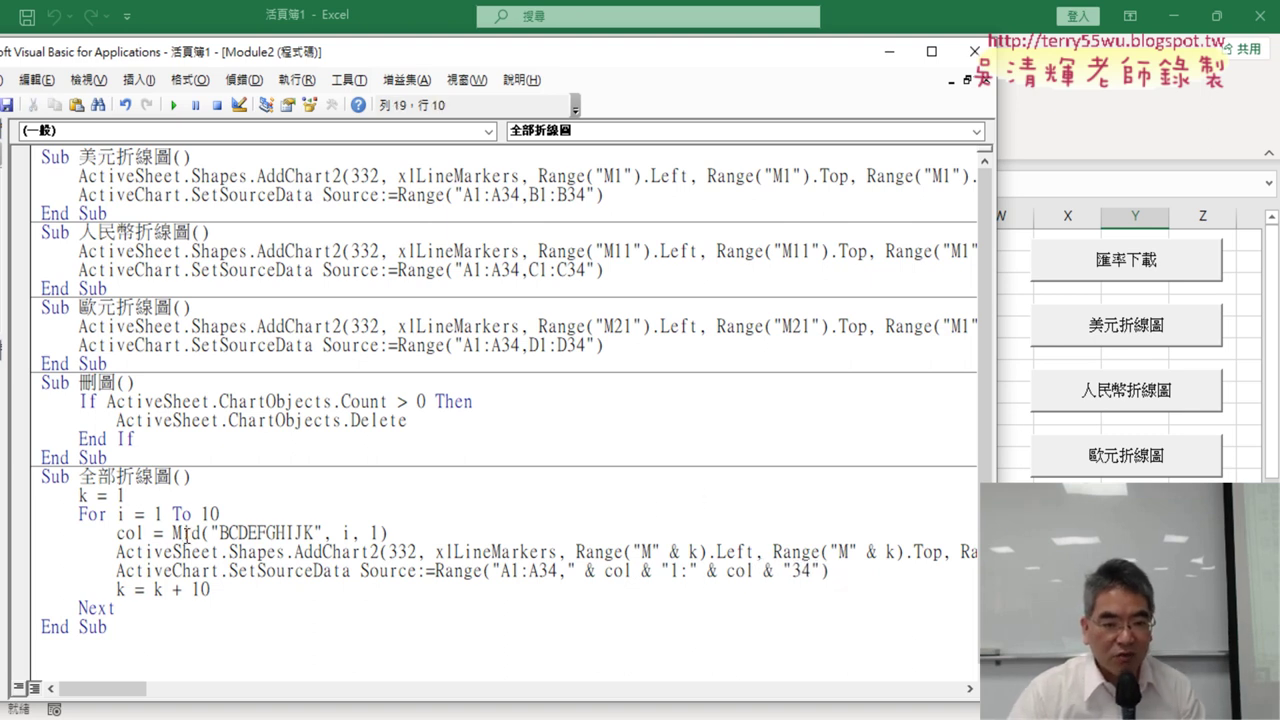
{"action": "left_click", "coordinate": [183, 535]}
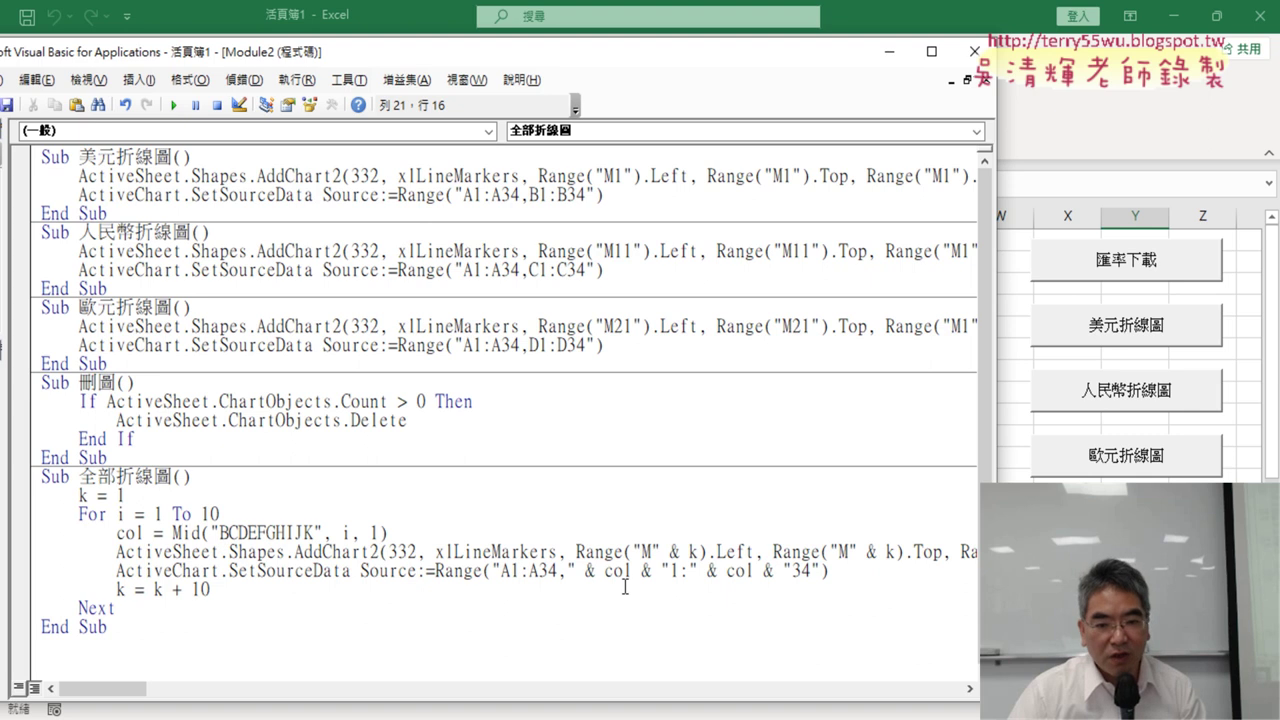
{"action": "left_click_drag", "start_coordinate": [567, 571], "coordinate": [669, 571]}
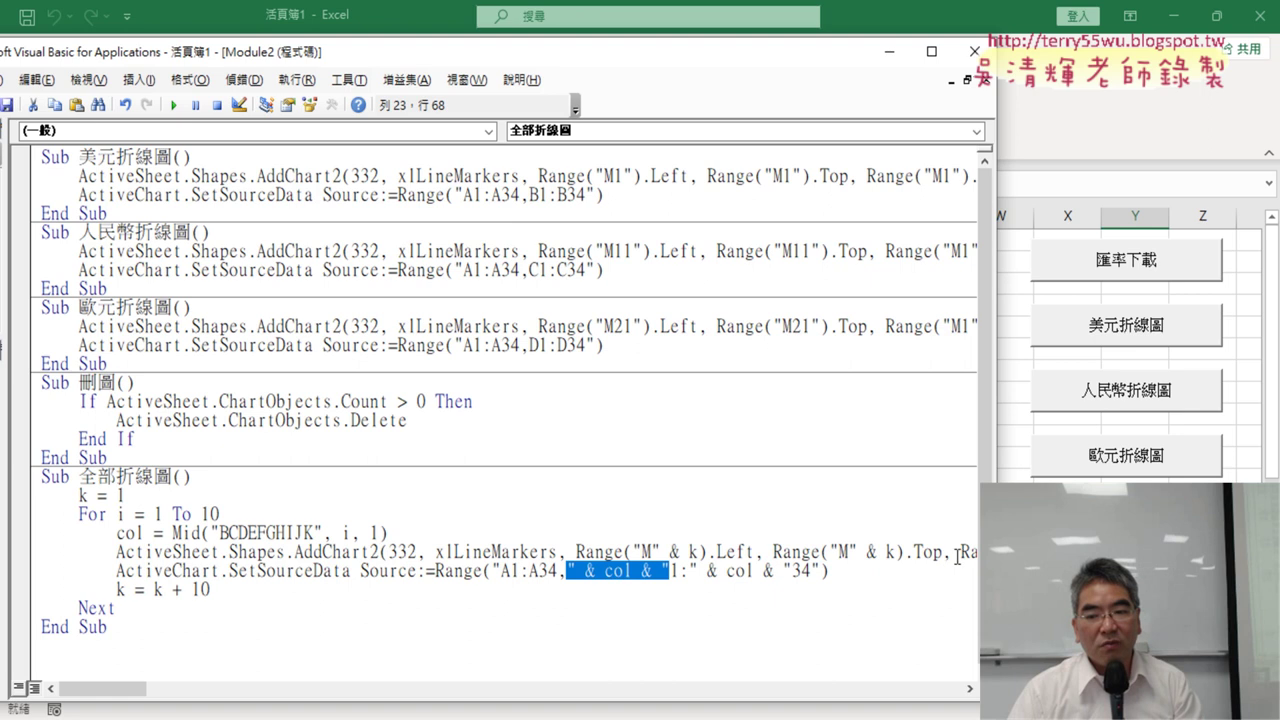
Run the 全部折線圖 macro from the VBA editor and return to the worksheet.
{"action": "left_click_drag", "start_coordinate": [994, 545], "coordinate": [366, 545]}
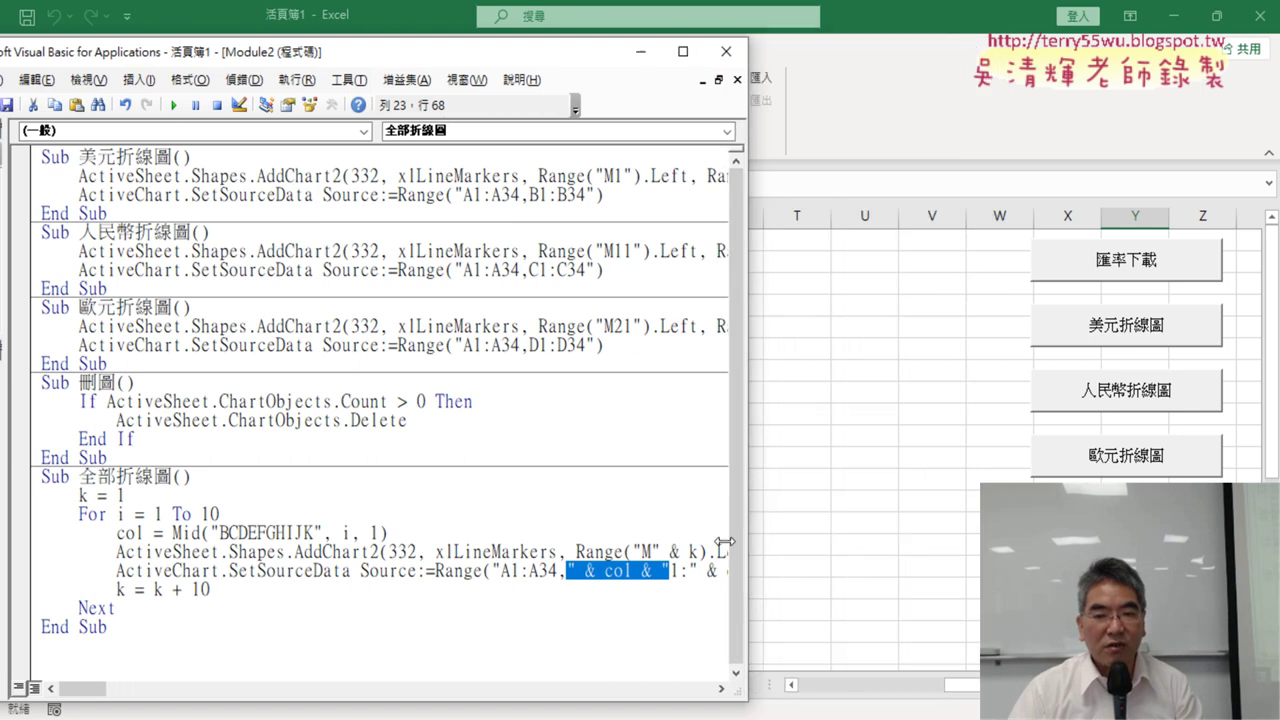
{"action": "left_click", "coordinate": [204, 573]}
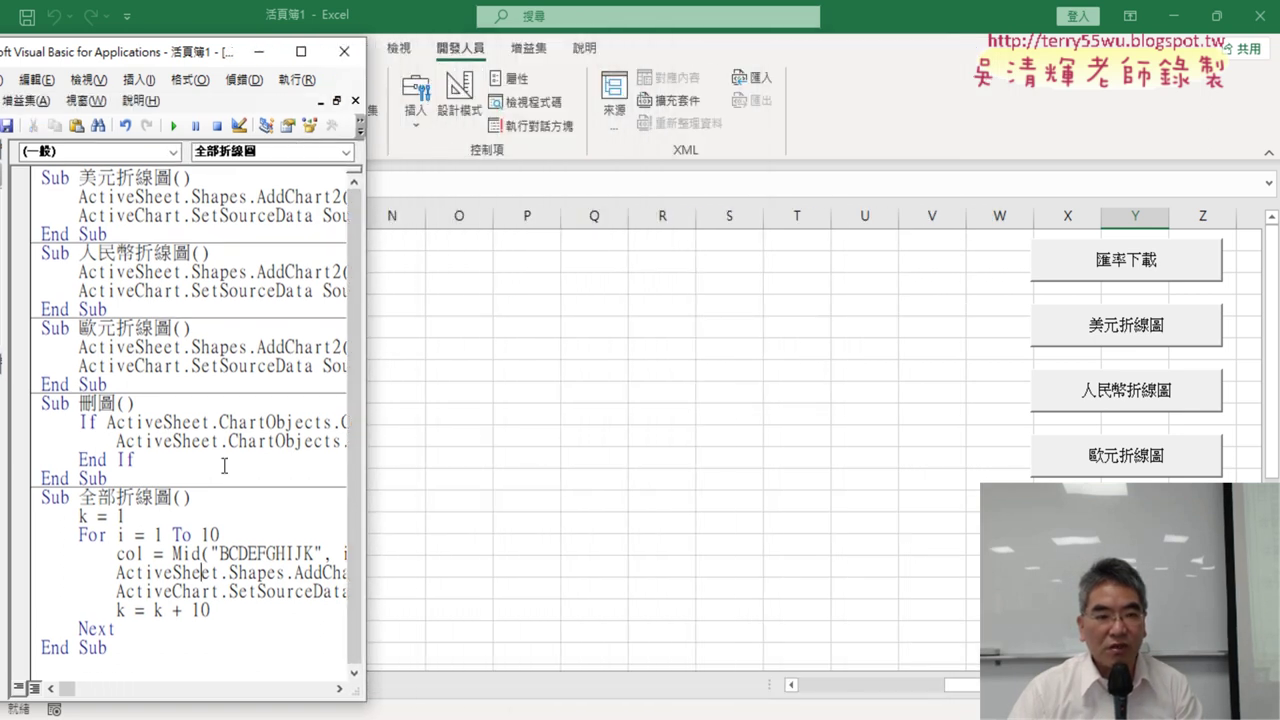
{"action": "left_click", "coordinate": [174, 126]}
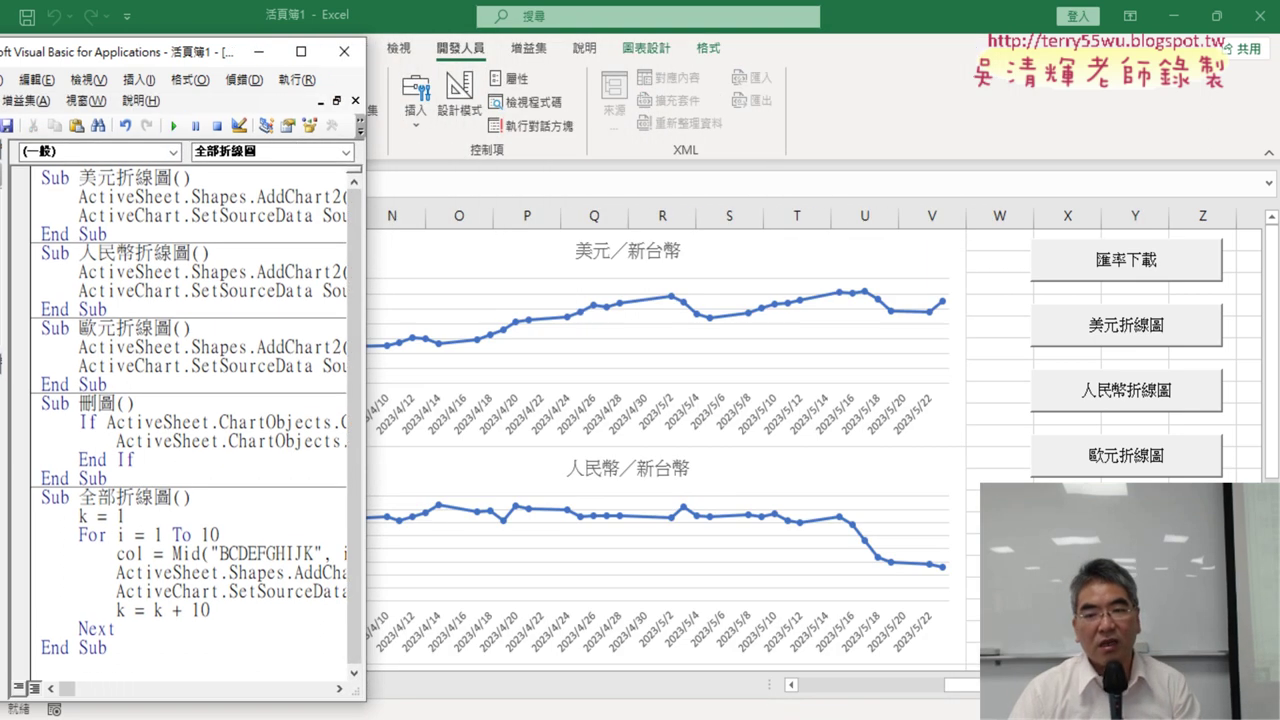
{"action": "key", "text": "alt+F11"}
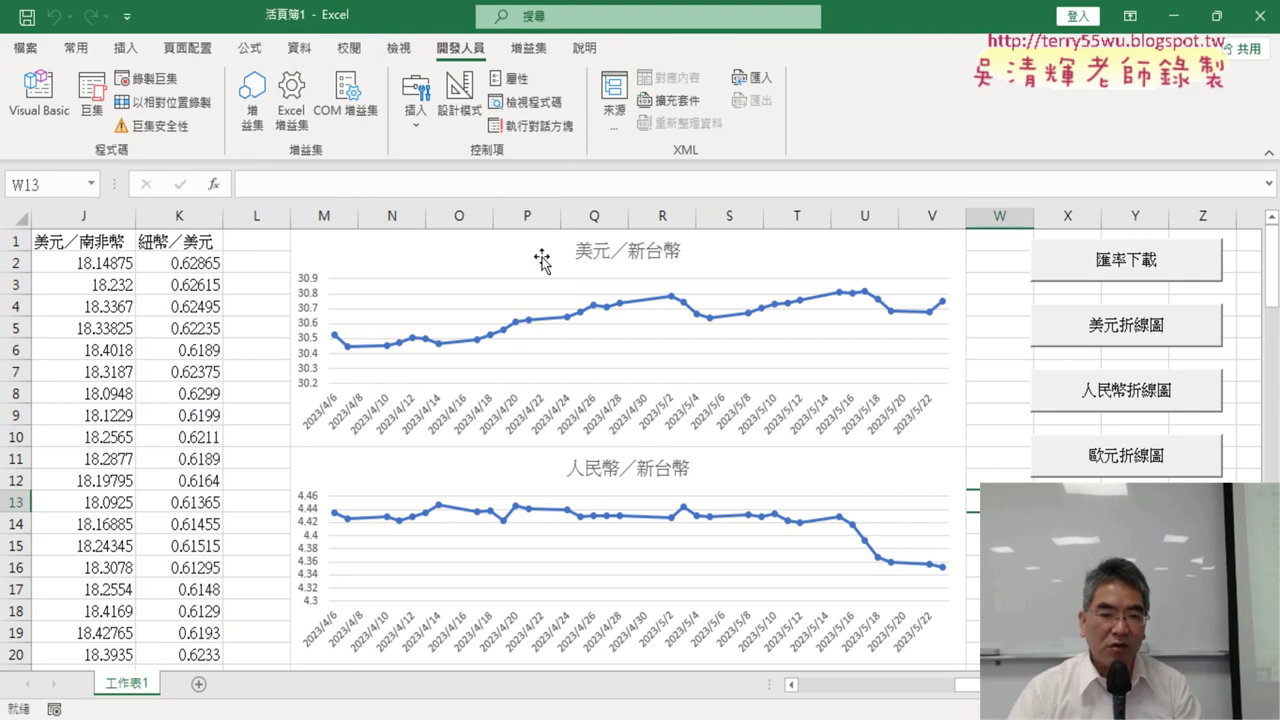
Scroll down through the ten stacked exchange-rate line charts and back up toward row 1.
{"action": "scroll", "coordinate": [572, 497], "scroll_direction": "down", "scroll_amount": 1}
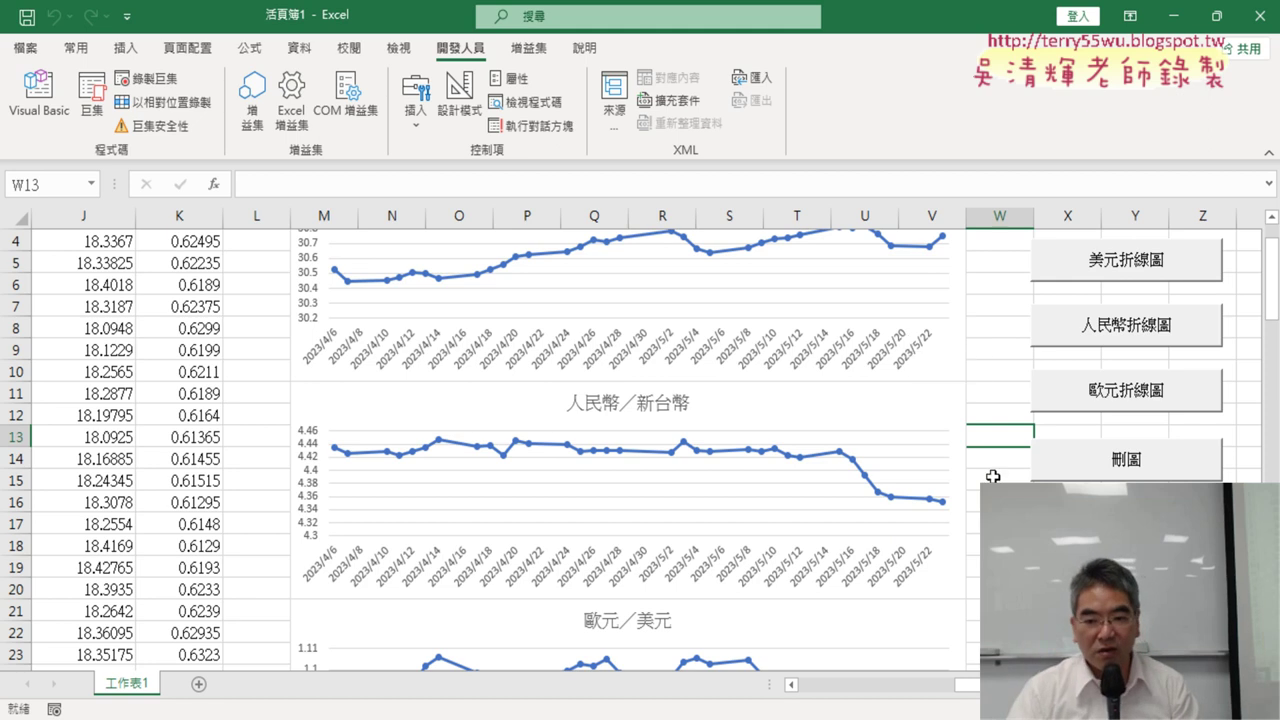
{"action": "scroll", "coordinate": [1000, 467], "scroll_direction": "down", "scroll_amount": 3}
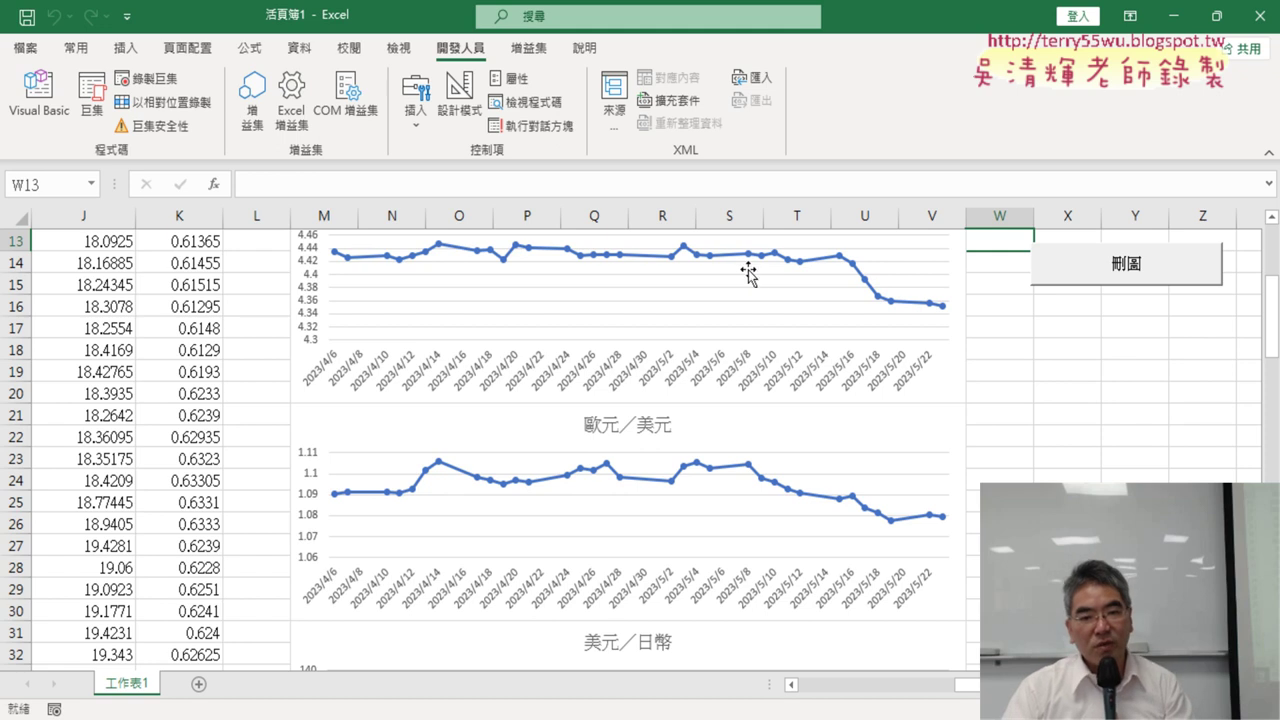
{"action": "scroll", "coordinate": [752, 272], "scroll_direction": "up", "scroll_amount": 1}
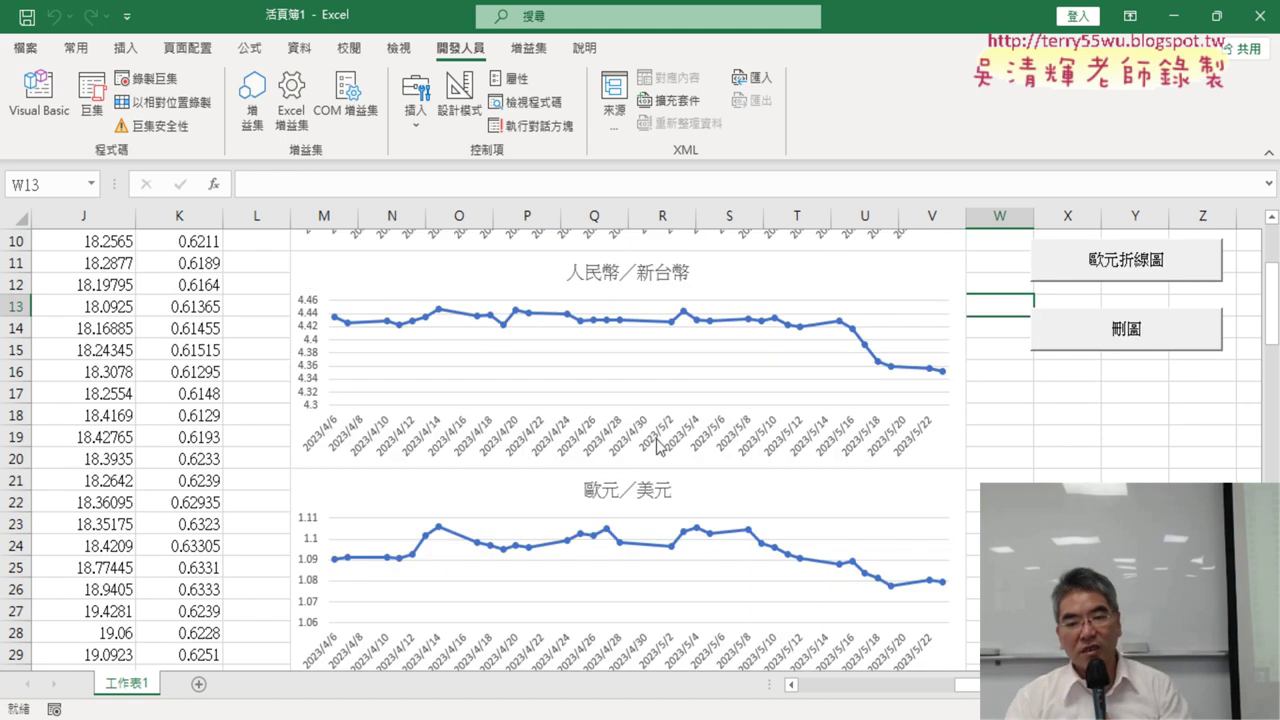
{"action": "scroll", "coordinate": [914, 514], "scroll_direction": "down", "scroll_amount": 2}
{"action": "scroll", "coordinate": [977, 521], "scroll_direction": "down", "scroll_amount": 2}
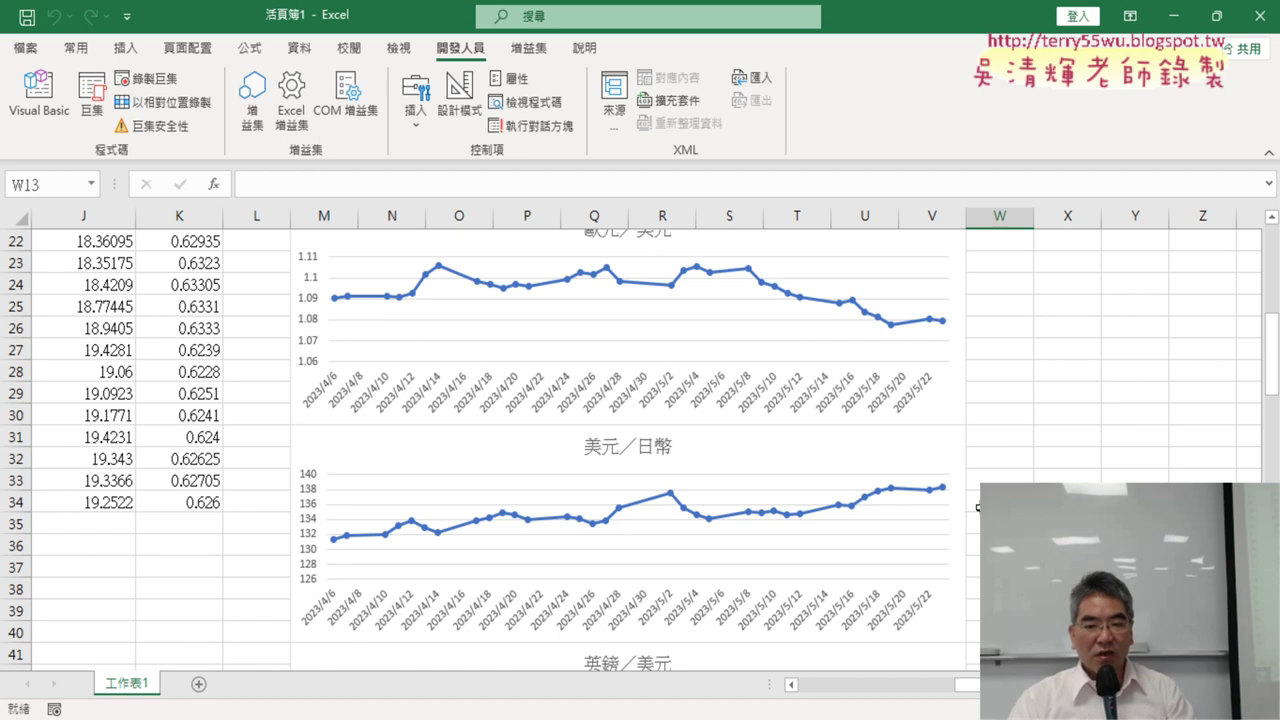
{"action": "scroll", "coordinate": [977, 507], "scroll_direction": "down", "scroll_amount": 2}
{"action": "scroll", "coordinate": [977, 507], "scroll_direction": "down", "scroll_amount": 1}
{"action": "scroll", "coordinate": [977, 507], "scroll_direction": "down", "scroll_amount": 1}
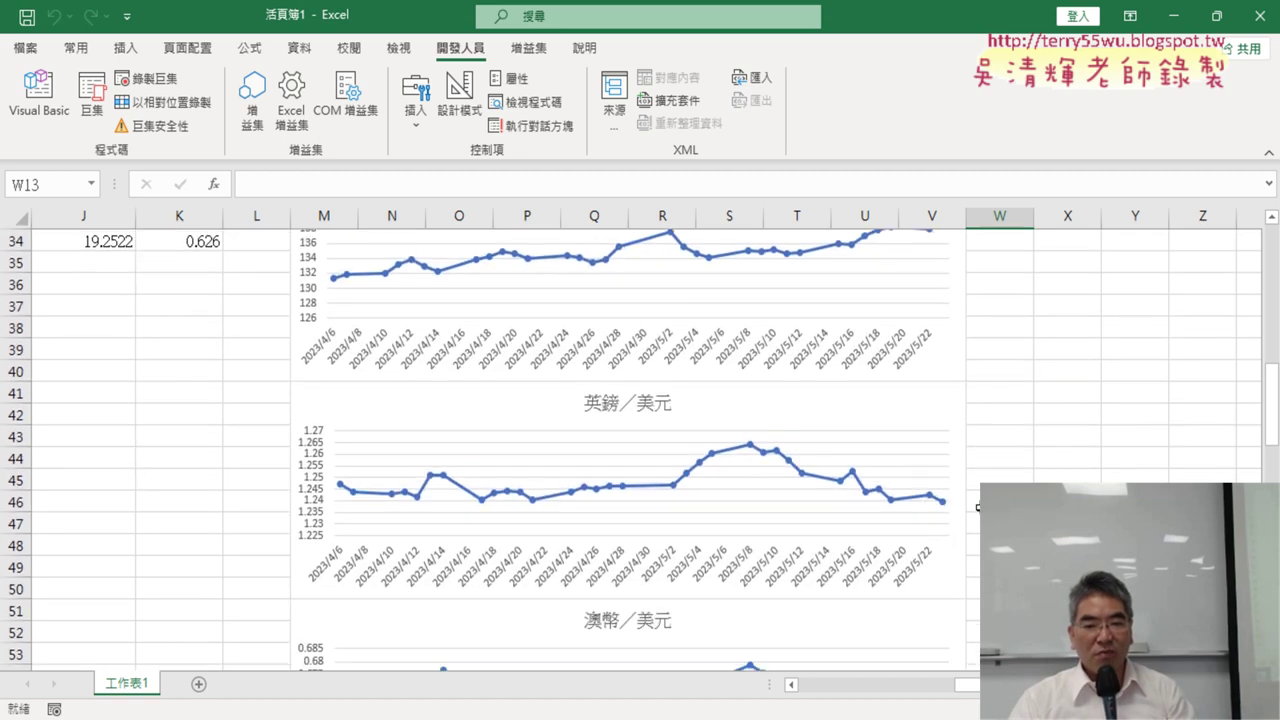
{"action": "scroll", "coordinate": [977, 507], "scroll_direction": "down", "scroll_amount": 2}
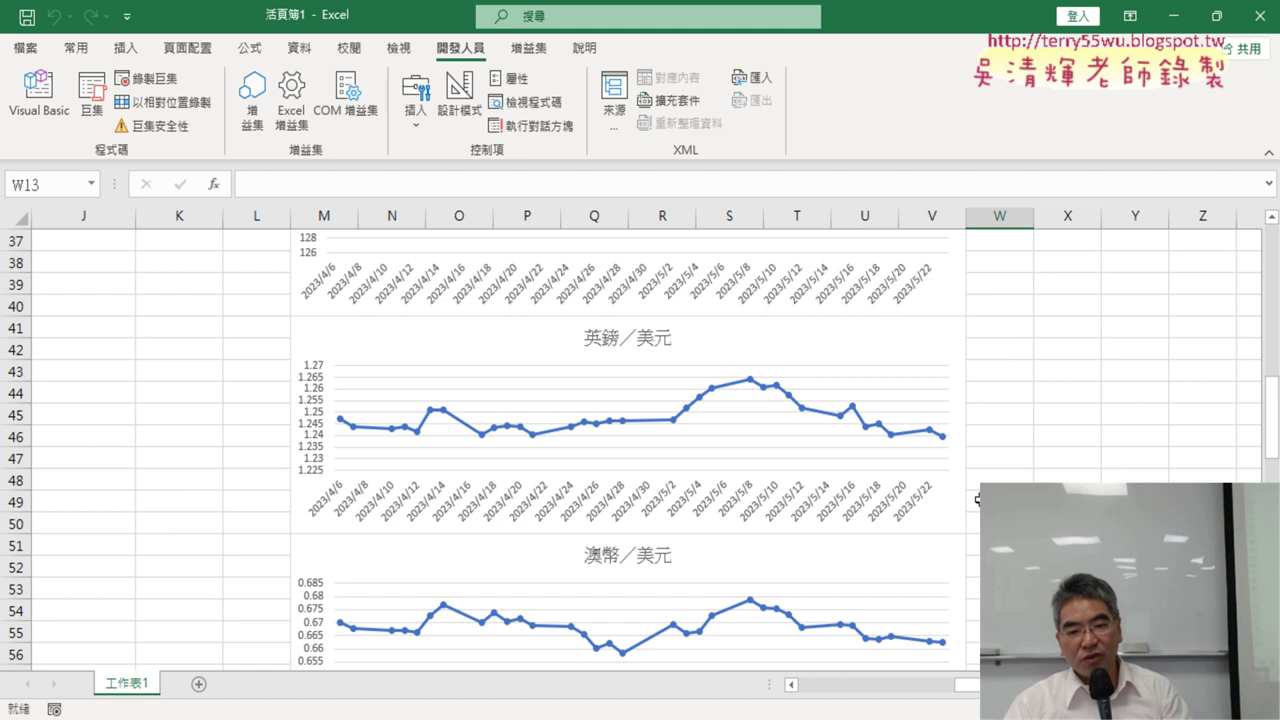
{"action": "scroll", "coordinate": [970, 512], "scroll_direction": "down", "scroll_amount": 1}
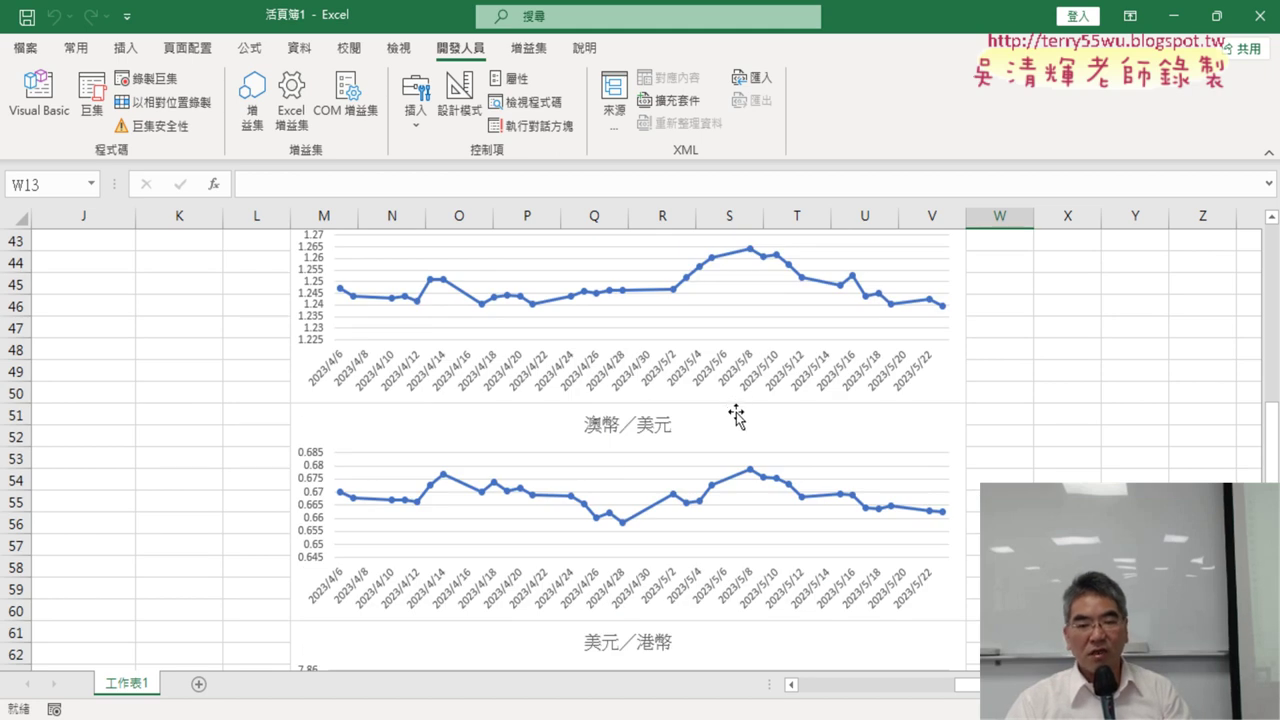
{"action": "scroll", "coordinate": [736, 416], "scroll_direction": "up", "scroll_amount": 1}
{"action": "scroll", "coordinate": [740, 425], "scroll_direction": "up", "scroll_amount": 1}
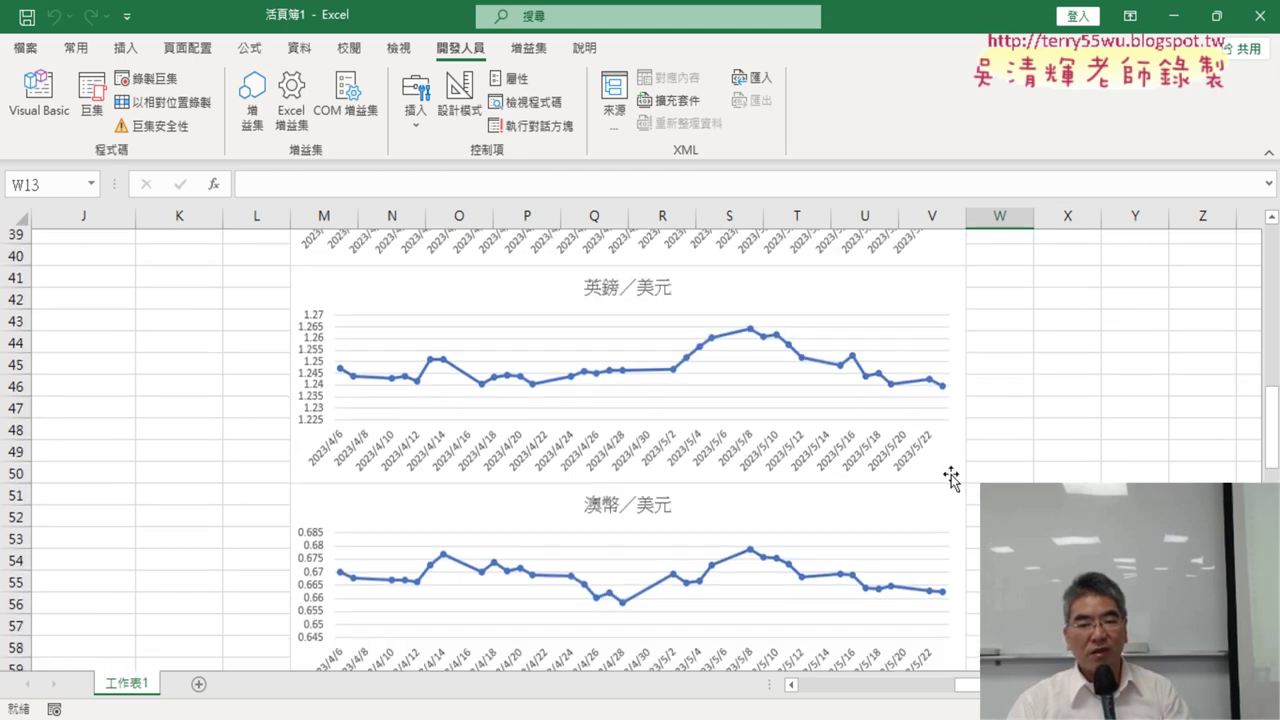
{"action": "scroll", "coordinate": [951, 479], "scroll_direction": "down", "scroll_amount": 3}
{"action": "scroll", "coordinate": [988, 482], "scroll_direction": "down", "scroll_amount": 2}
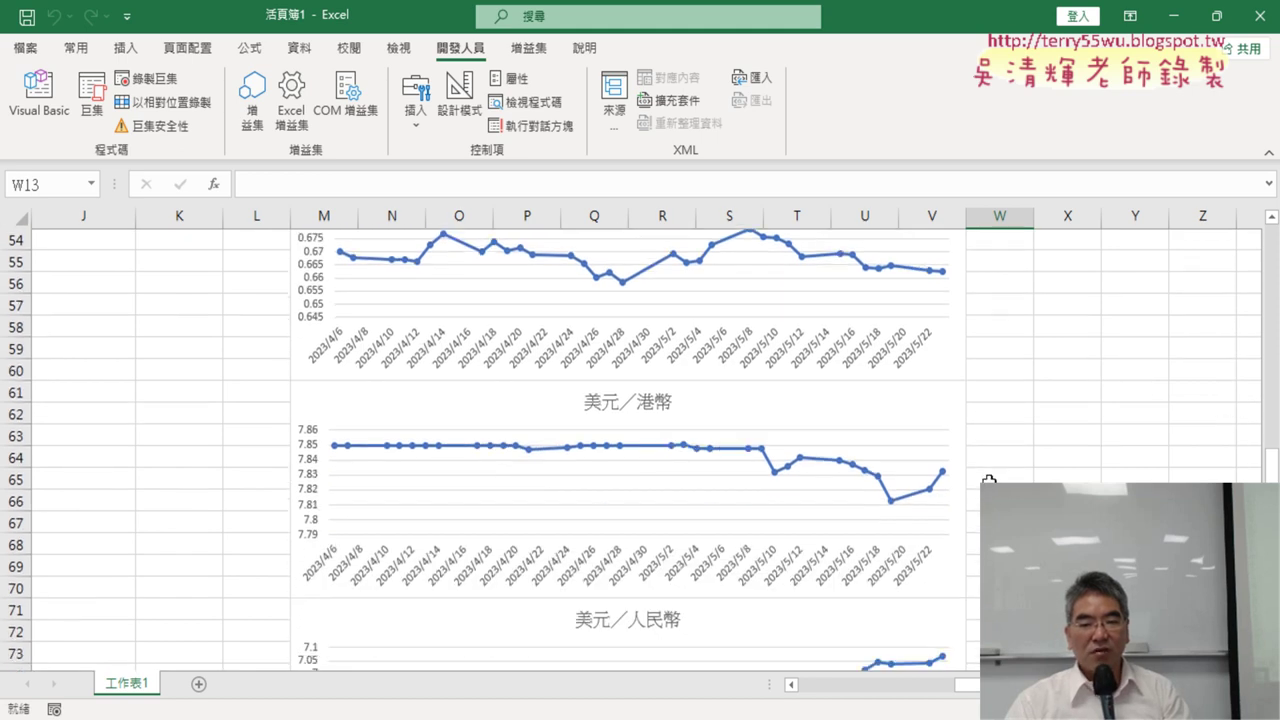
{"action": "scroll", "coordinate": [1008, 453], "scroll_direction": "down", "scroll_amount": 2}
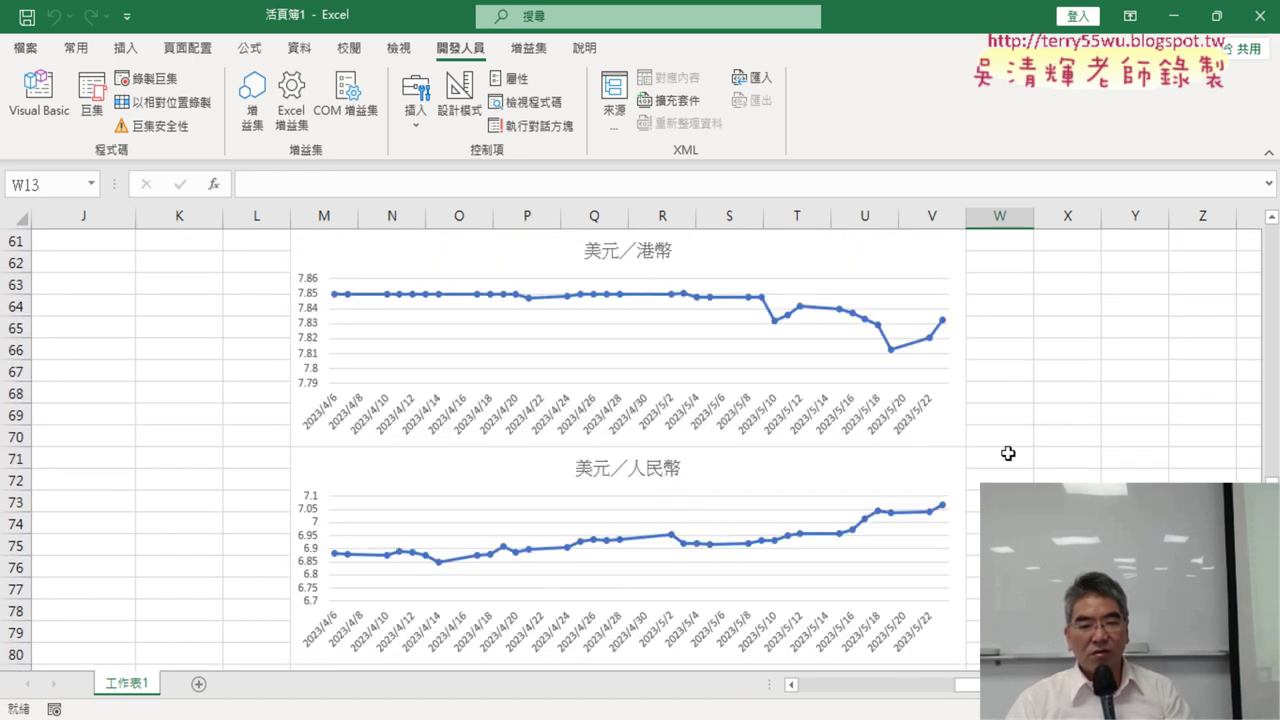
{"action": "scroll", "coordinate": [637, 503], "scroll_direction": "down", "scroll_amount": 1}
{"action": "scroll", "coordinate": [1000, 481], "scroll_direction": "down", "scroll_amount": 2}
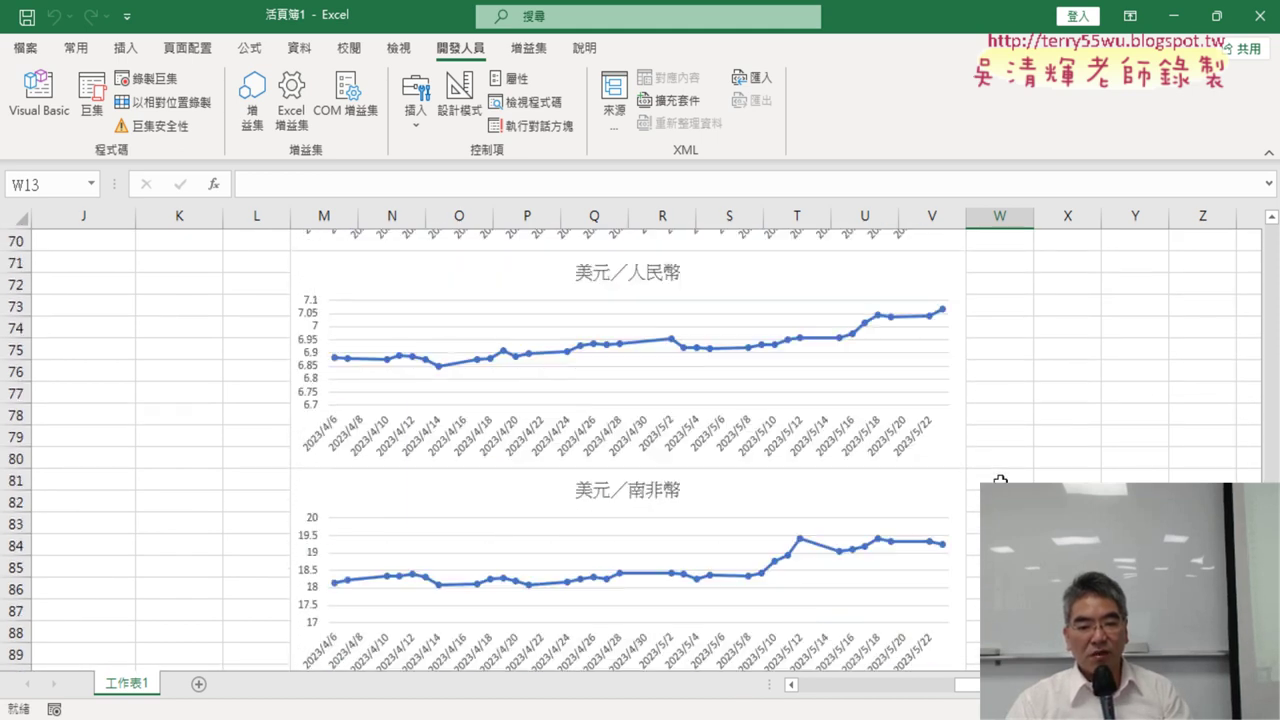
{"action": "scroll", "coordinate": [1000, 481], "scroll_direction": "down", "scroll_amount": 3}
{"action": "scroll", "coordinate": [1000, 481], "scroll_direction": "down", "scroll_amount": 2}
{"action": "scroll", "coordinate": [1000, 481], "scroll_direction": "down", "scroll_amount": 1}
{"action": "scroll", "coordinate": [1000, 481], "scroll_direction": "up", "scroll_amount": 7}
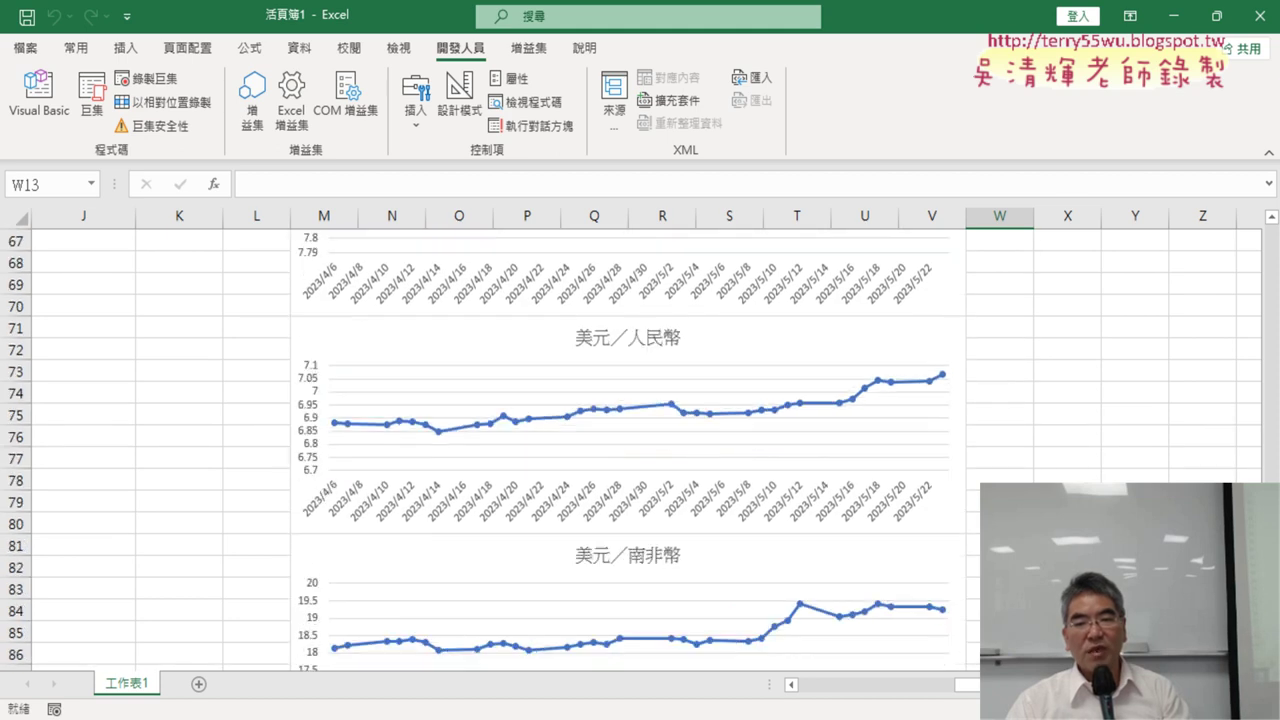
{"action": "scroll", "coordinate": [1000, 481], "scroll_direction": "up", "scroll_amount": 5}
{"action": "scroll", "coordinate": [1000, 481], "scroll_direction": "up", "scroll_amount": 8}
{"action": "scroll", "coordinate": [1000, 481], "scroll_direction": "up", "scroll_amount": 9}
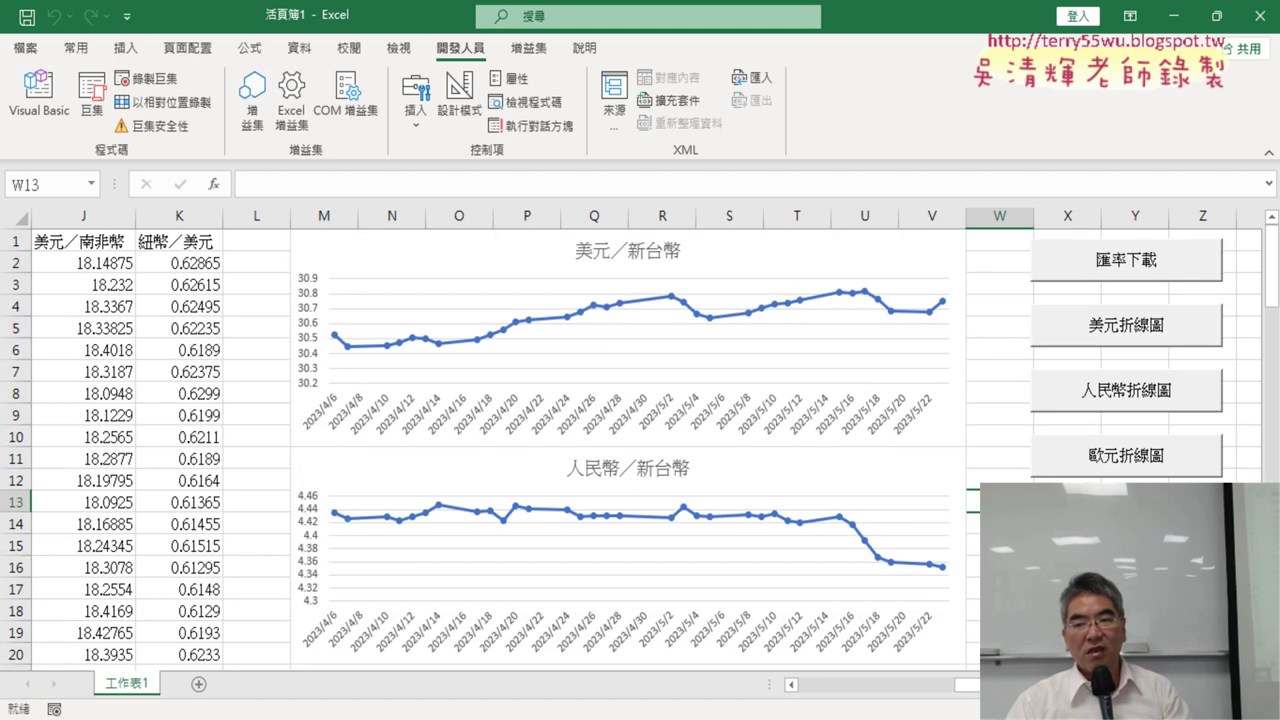
Clear the charts and assign the 全部折線圖 macro to the 歐元折線圖 button.
{"action": "left_click", "coordinate": [1126, 472]}
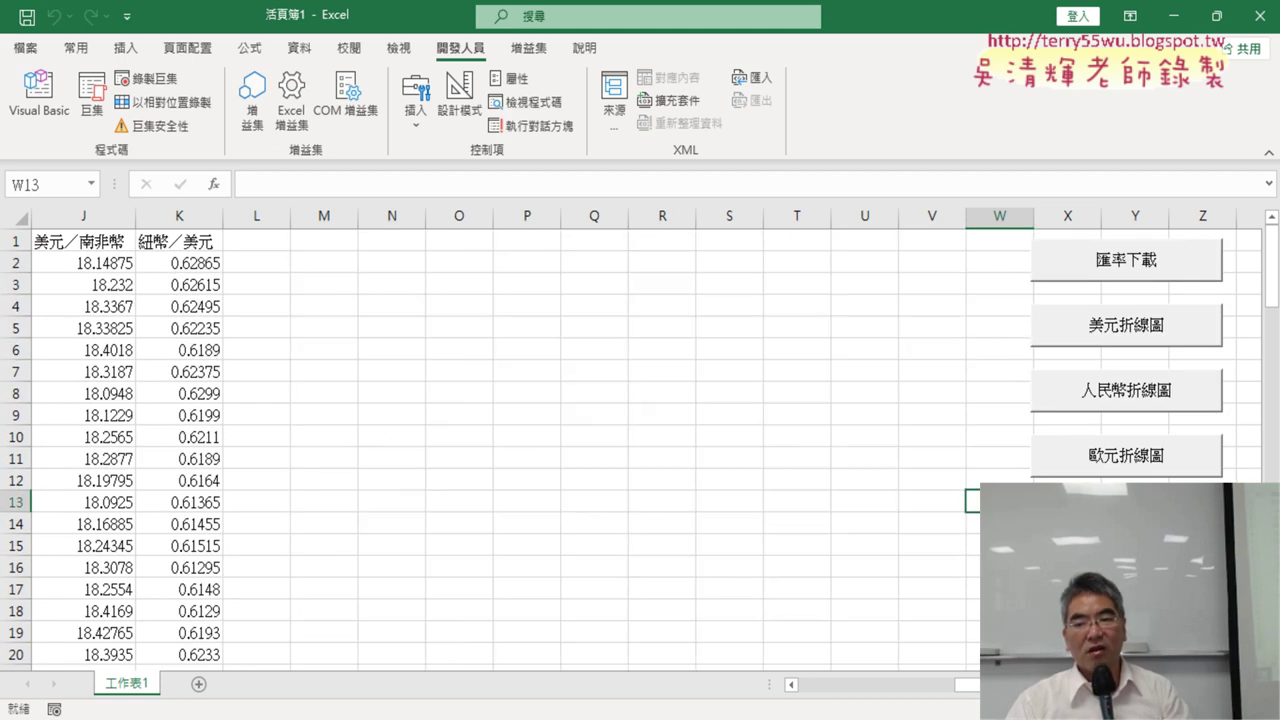
{"action": "right_click", "coordinate": [1133, 467]}
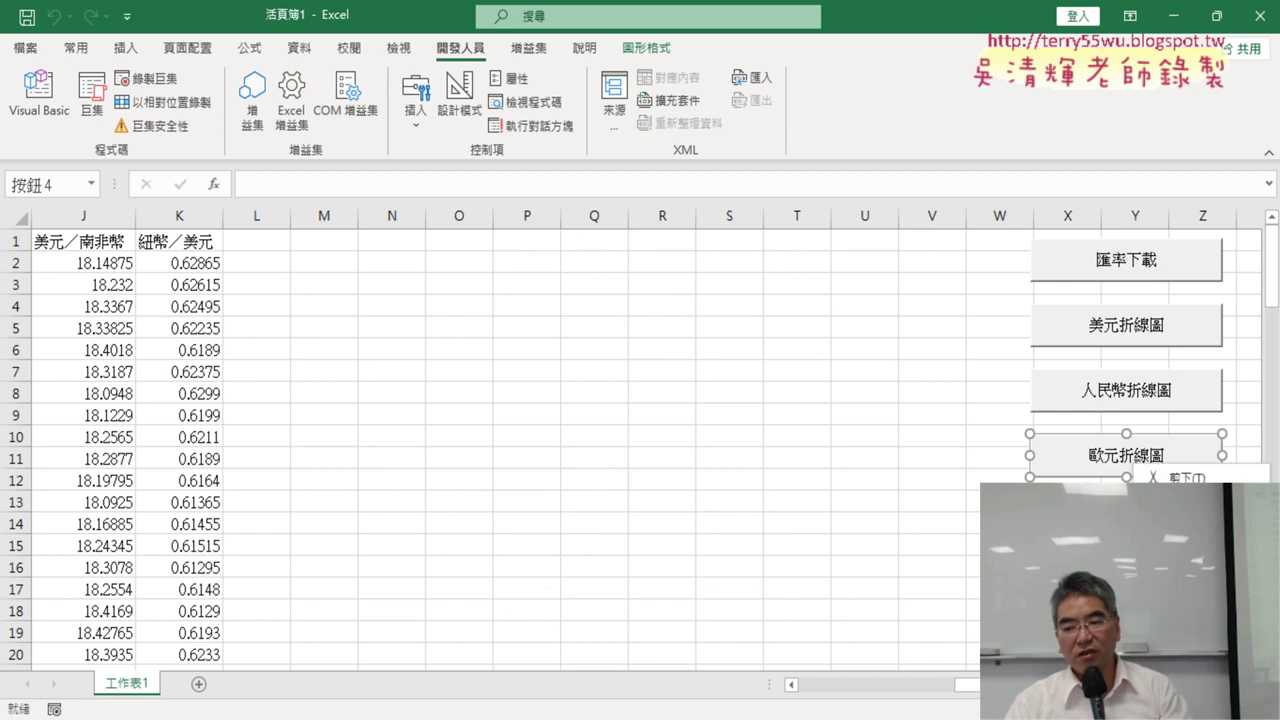
{"action": "left_click", "coordinate": [1100, 546]}
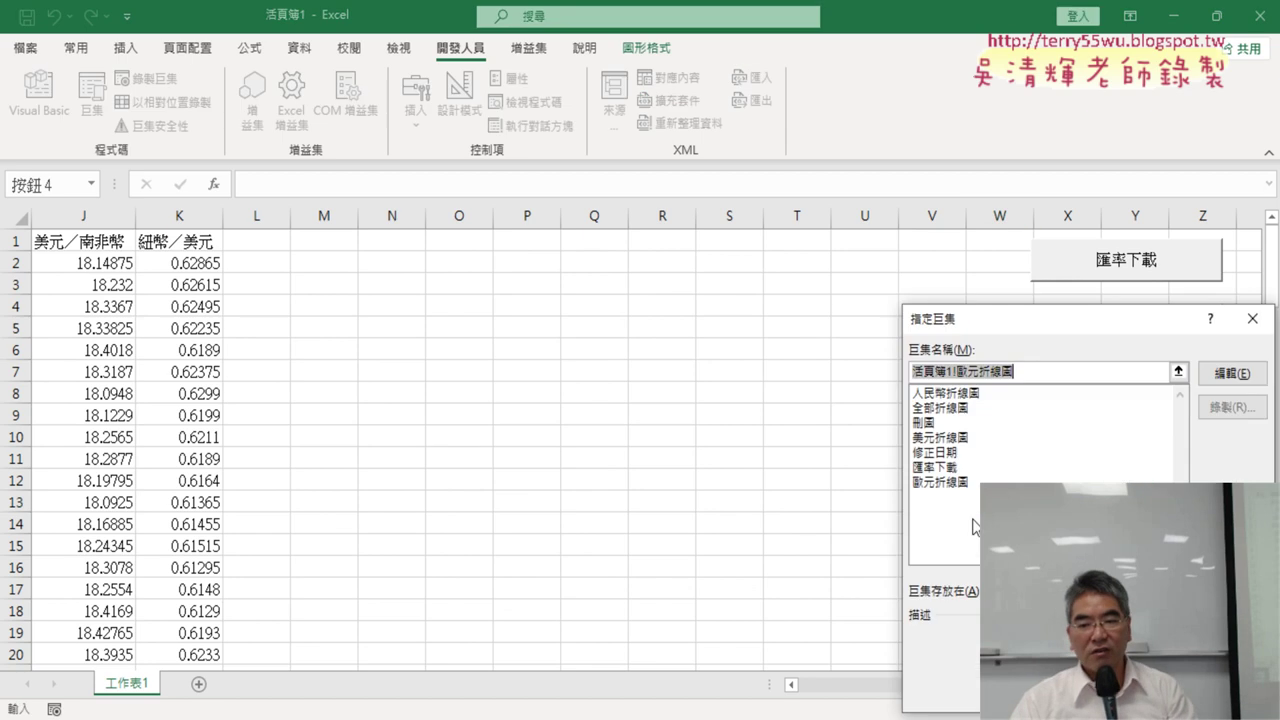
{"action": "left_click", "coordinate": [968, 409]}
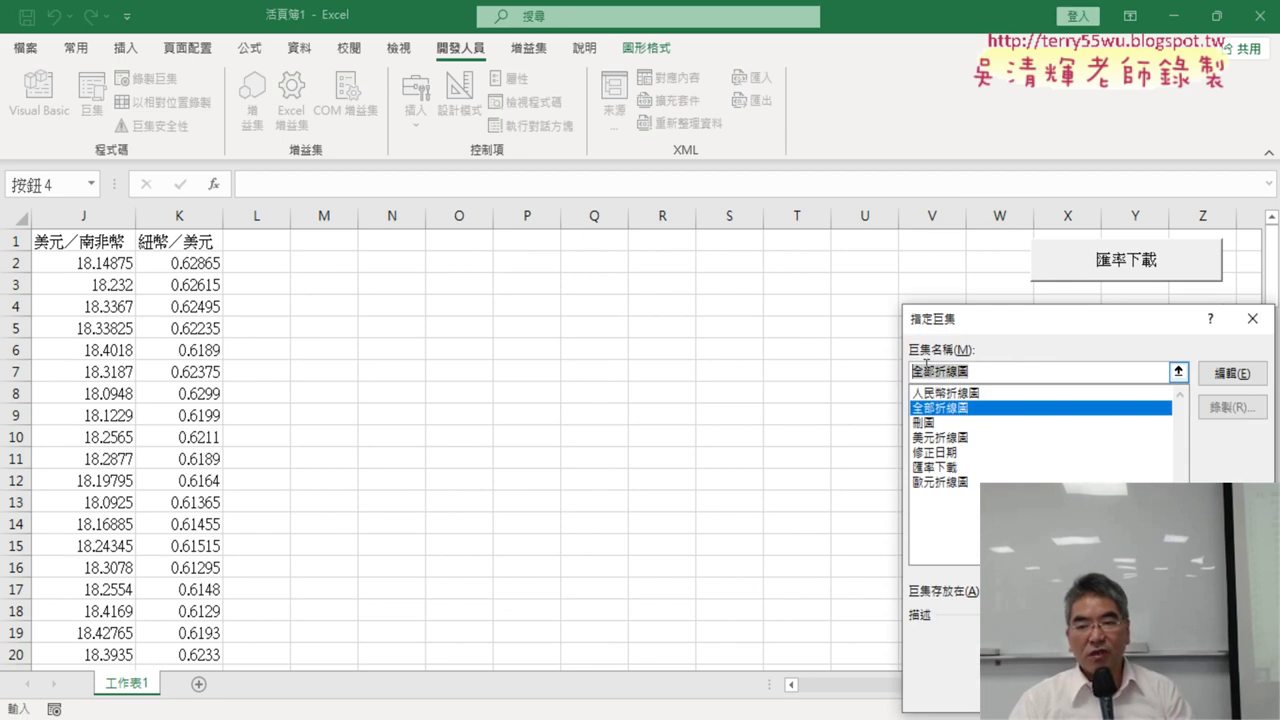
{"action": "right_click", "coordinate": [926, 368]}
{"action": "left_click", "coordinate": [955, 403]}
{"action": "key", "text": "Return"}
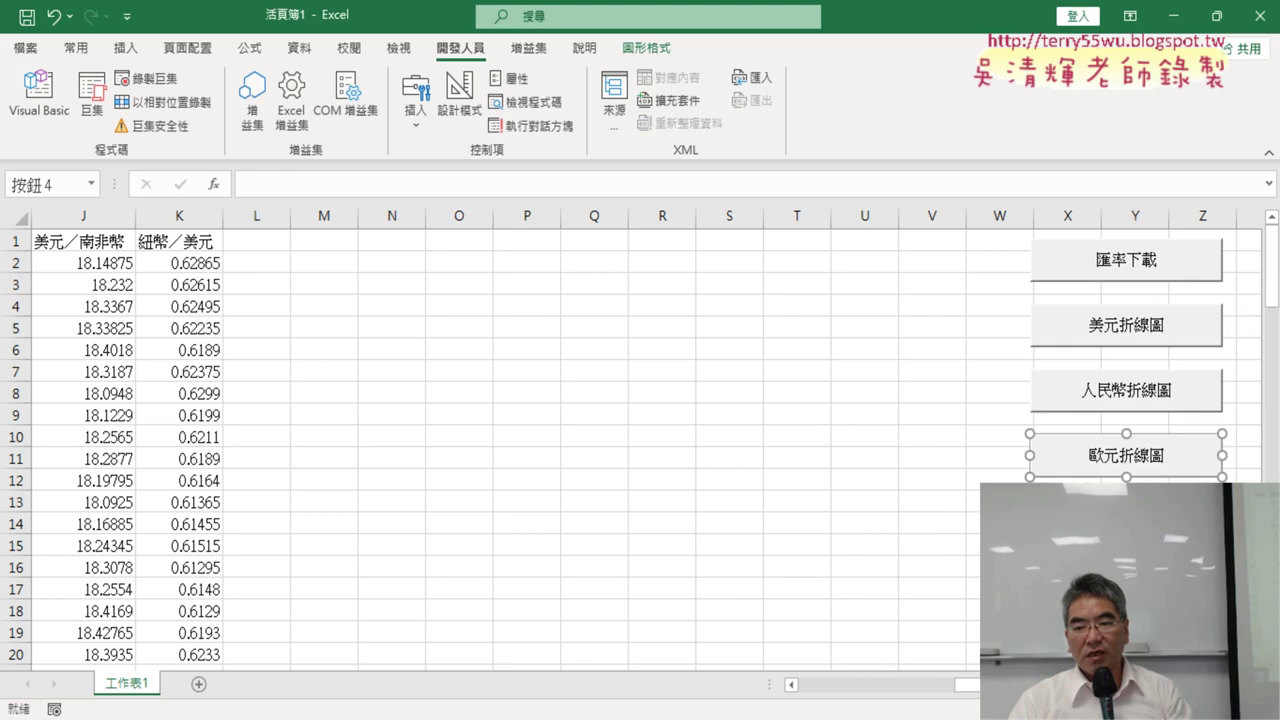
Relabel the button's text from 歐元折線圖 to 全部折線圖.
{"action": "left_click", "coordinate": [1211, 455]}
{"action": "key", "text": "Delete"}
{"action": "key", "text": "Delete"}
{"action": "key", "text": "Delete"}
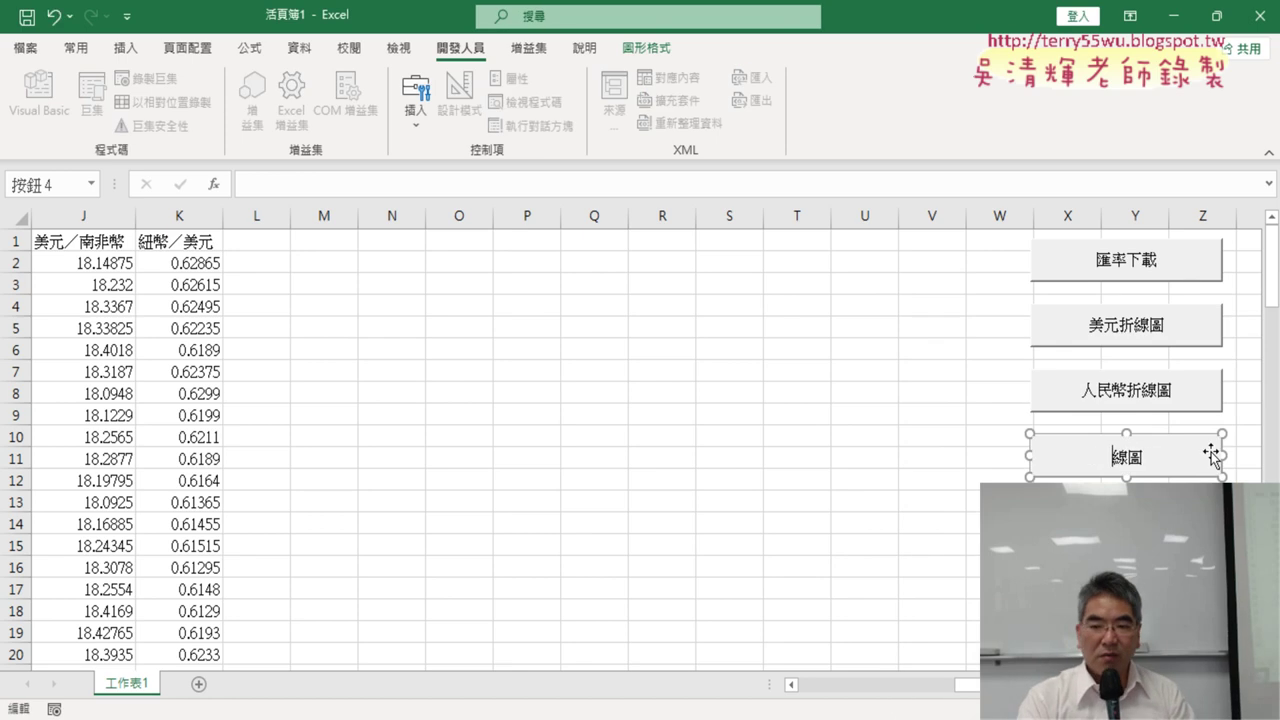
{"action": "key", "text": "Delete"}
{"action": "key", "text": "Delete"}
{"action": "type", "text": "全部折線圖"}
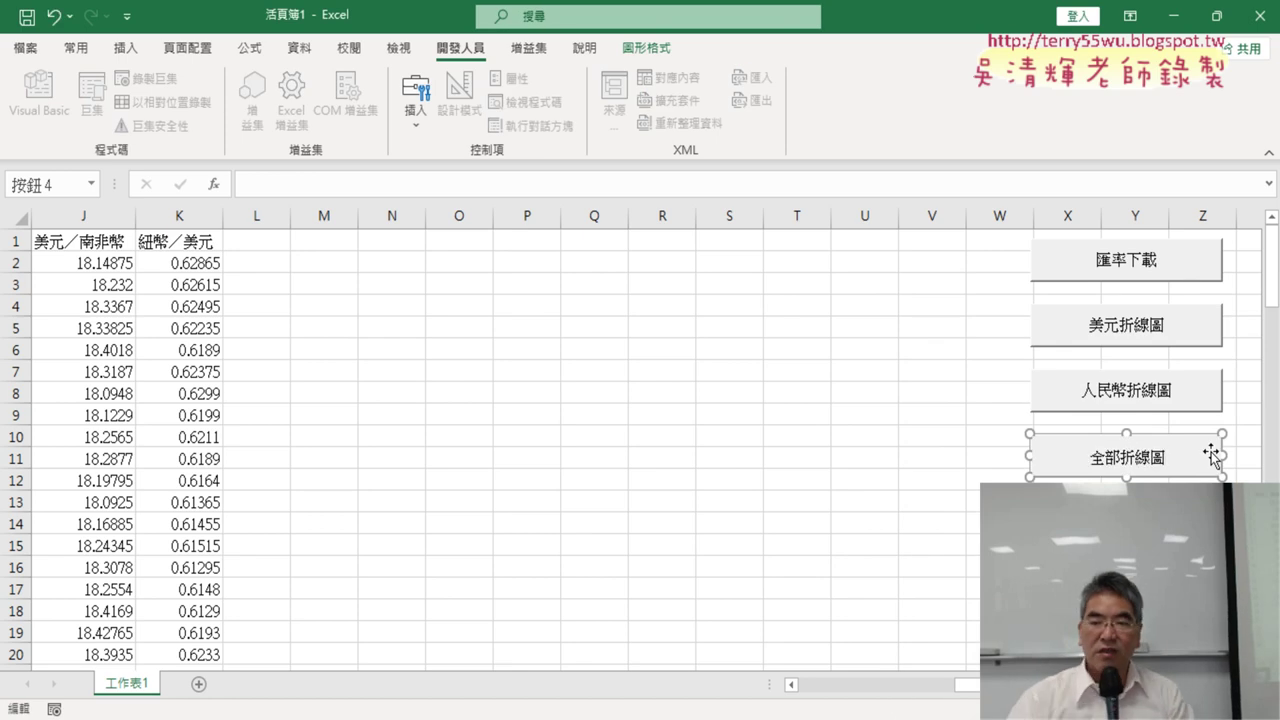
{"action": "left_click", "coordinate": [1135, 589]}
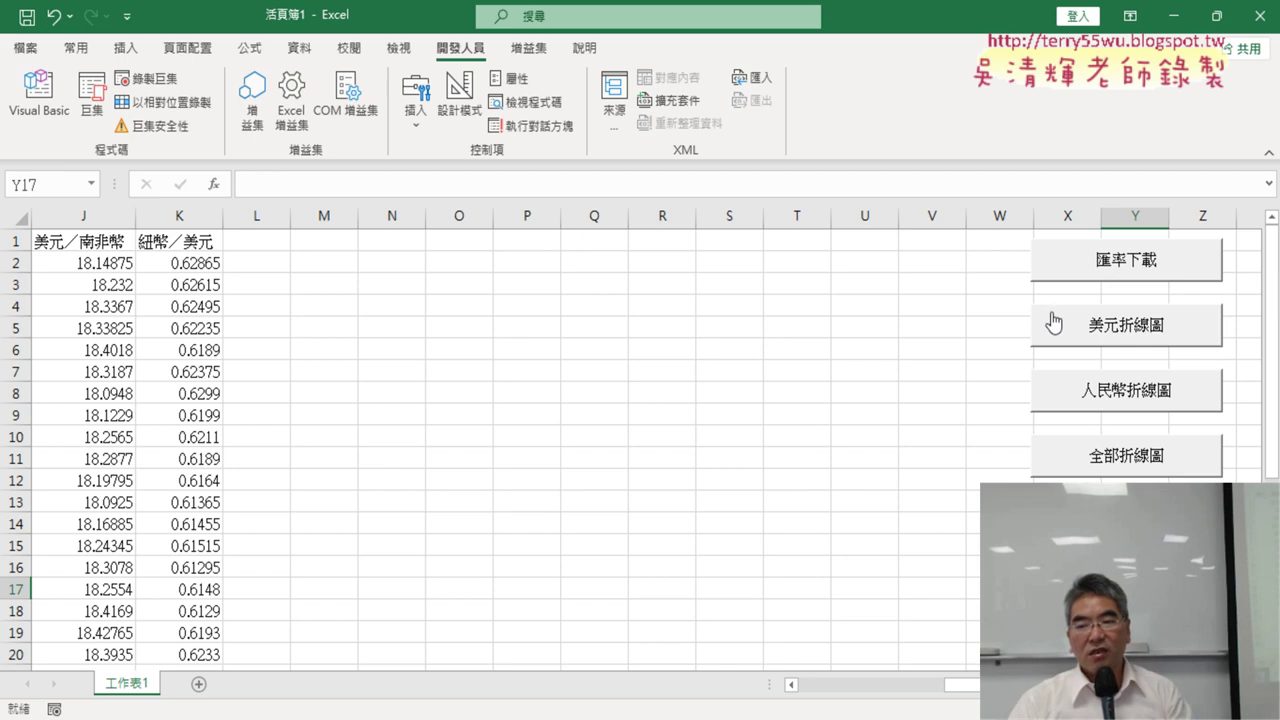
Test the 美元／新台幣, 人民幣／新台幣, clear and 全部折線圖 buttons.
{"action": "left_click", "coordinate": [1122, 336]}
{"action": "left_click", "coordinate": [1133, 393]}
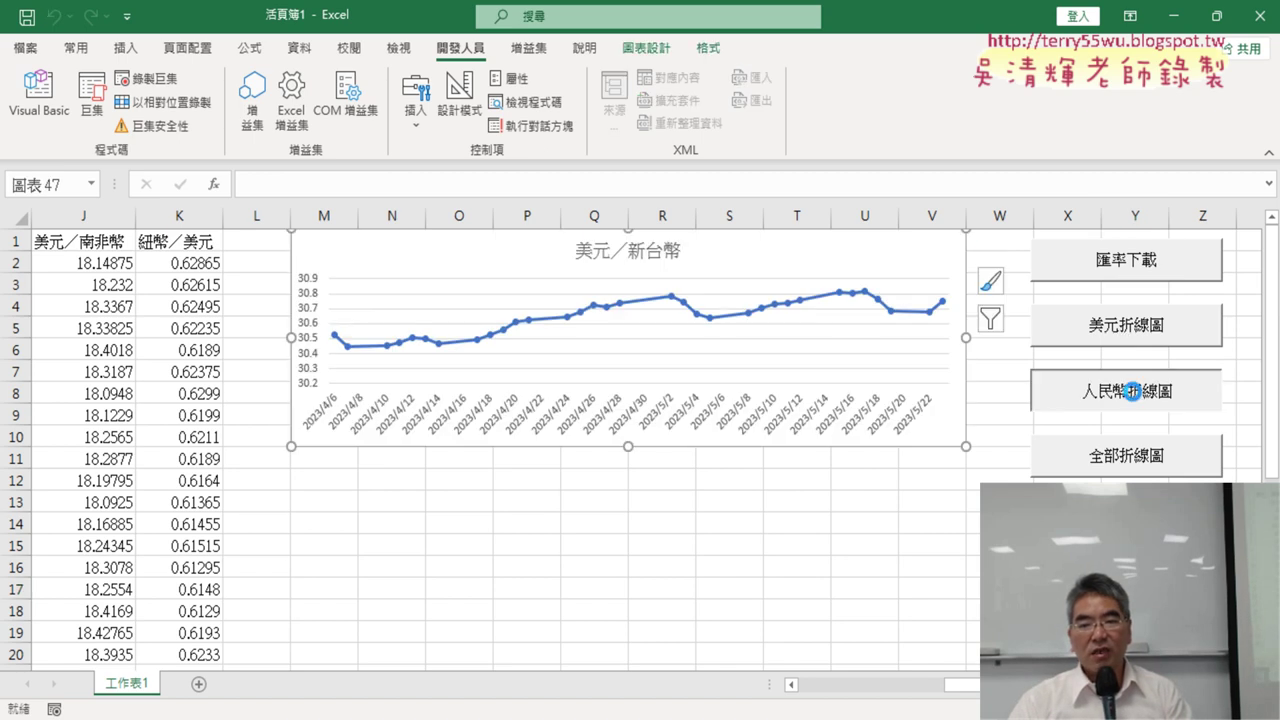
{"action": "left_click", "coordinate": [1145, 462]}
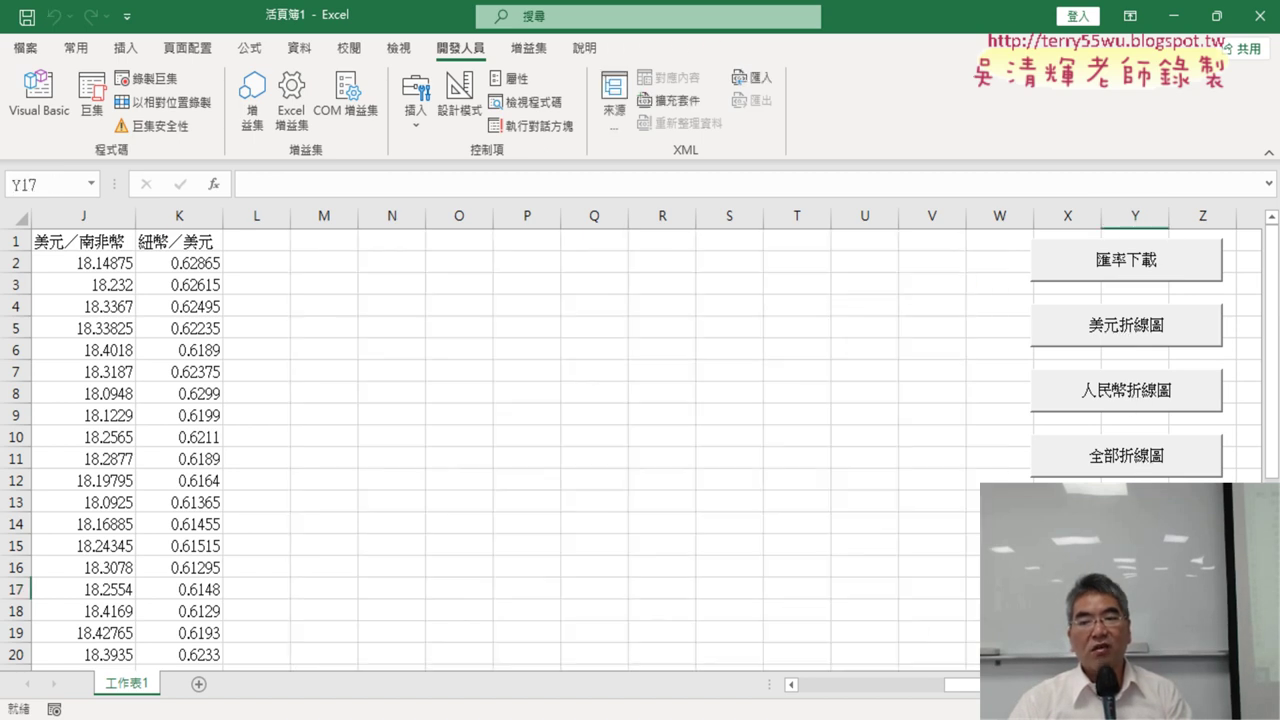
{"action": "left_click", "coordinate": [1145, 458]}
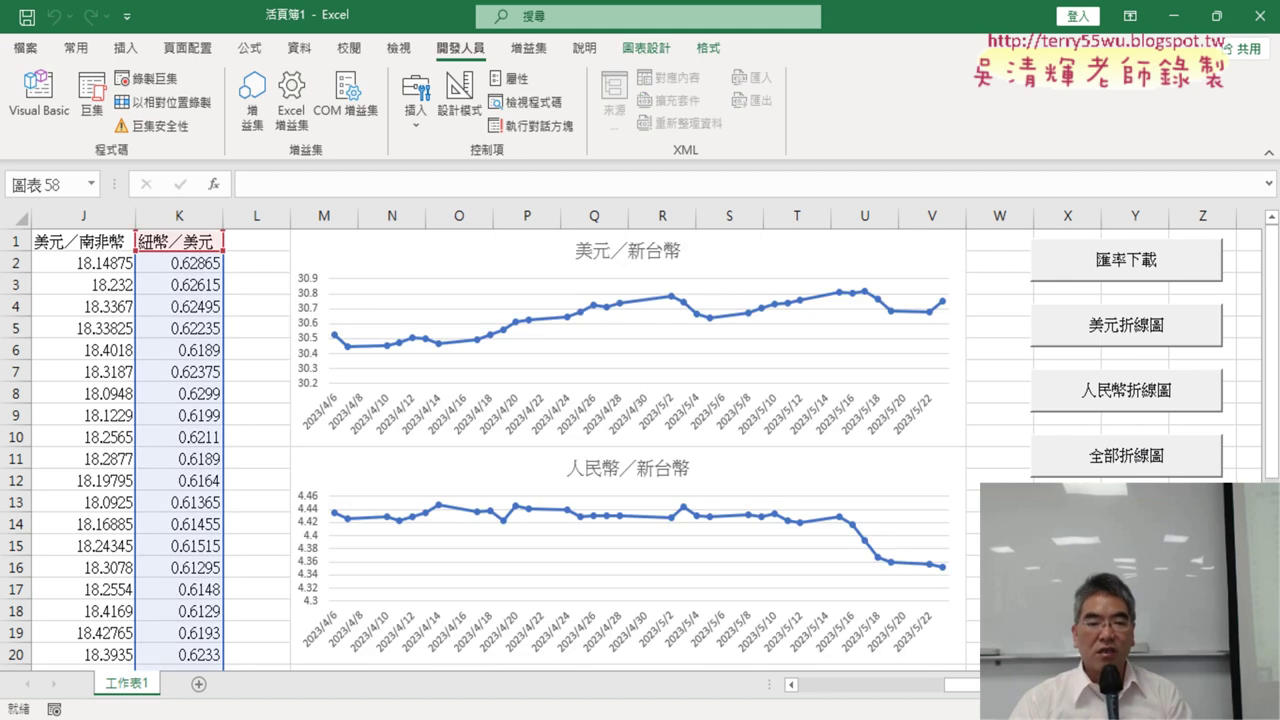
{"action": "key", "text": "alt+Tab"}
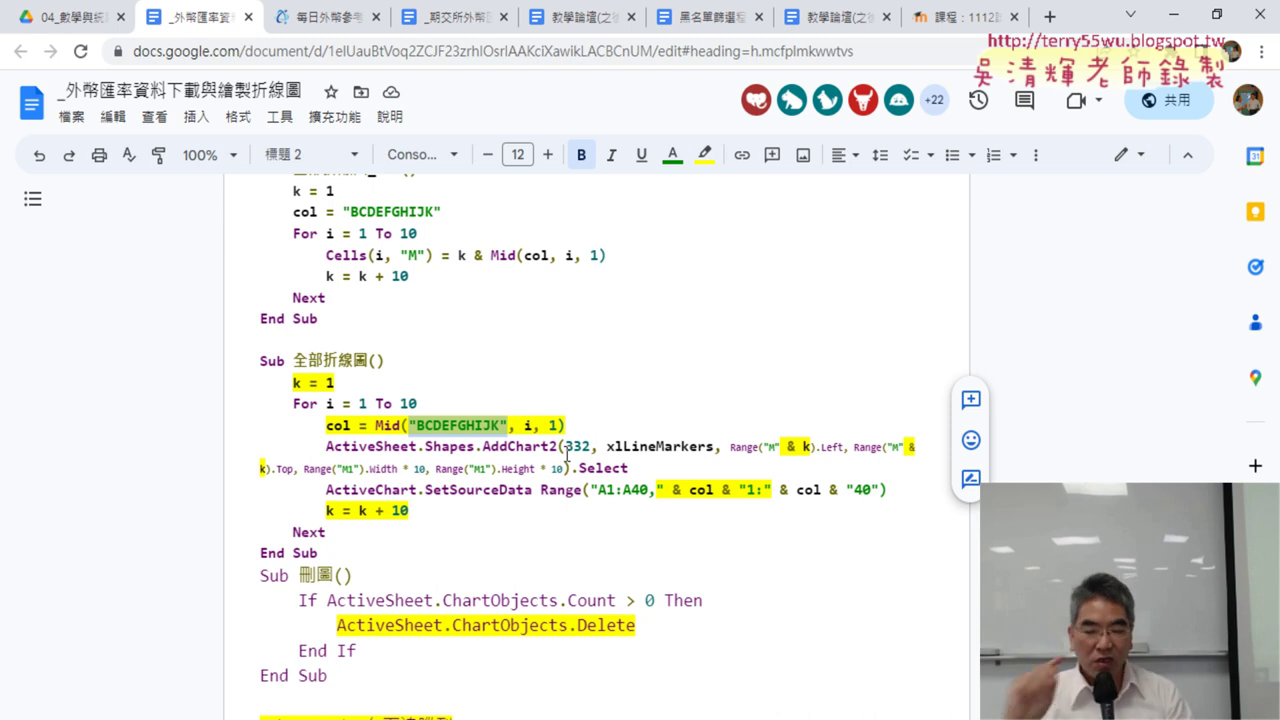
Scroll down through the chart-drawing code and sample screenshots in the notes, then back to the top.
{"action": "left_click", "coordinate": [551, 512]}
{"action": "scroll", "coordinate": [565, 515], "scroll_direction": "down", "scroll_amount": 2}
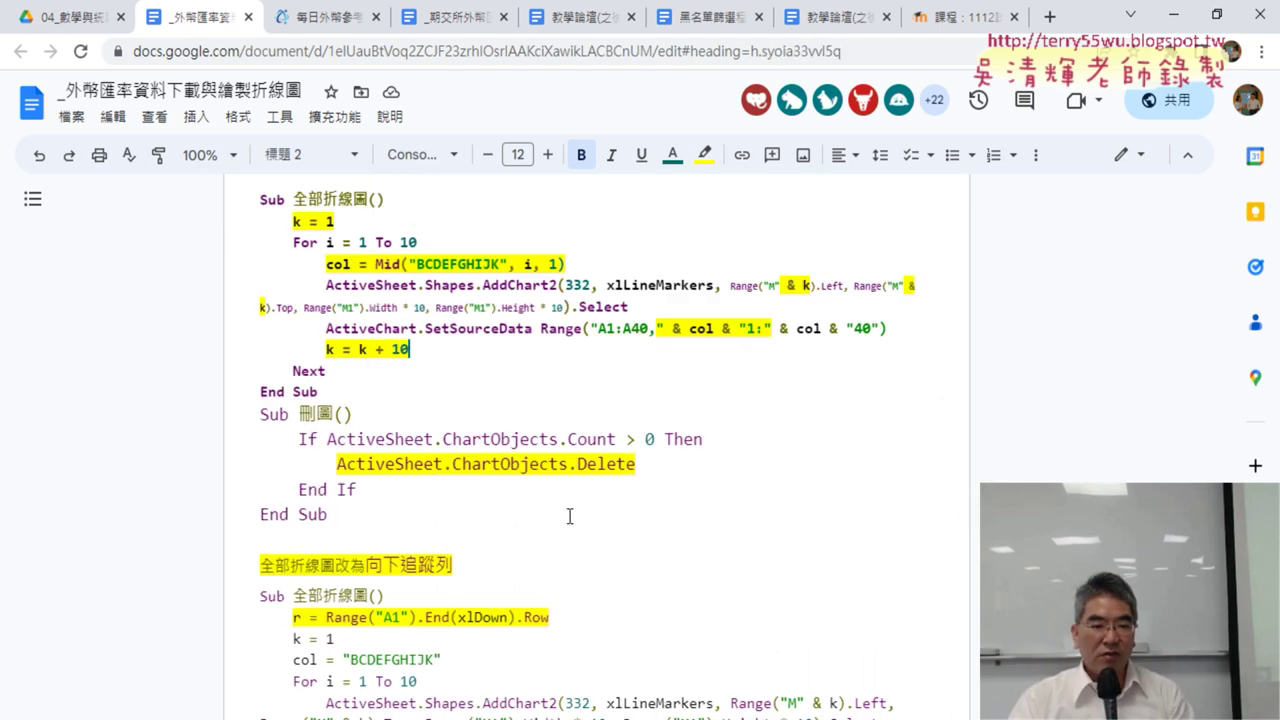
{"action": "scroll", "coordinate": [389, 490], "scroll_direction": "down", "scroll_amount": 4}
{"action": "scroll", "coordinate": [440, 440], "scroll_direction": "down", "scroll_amount": 3}
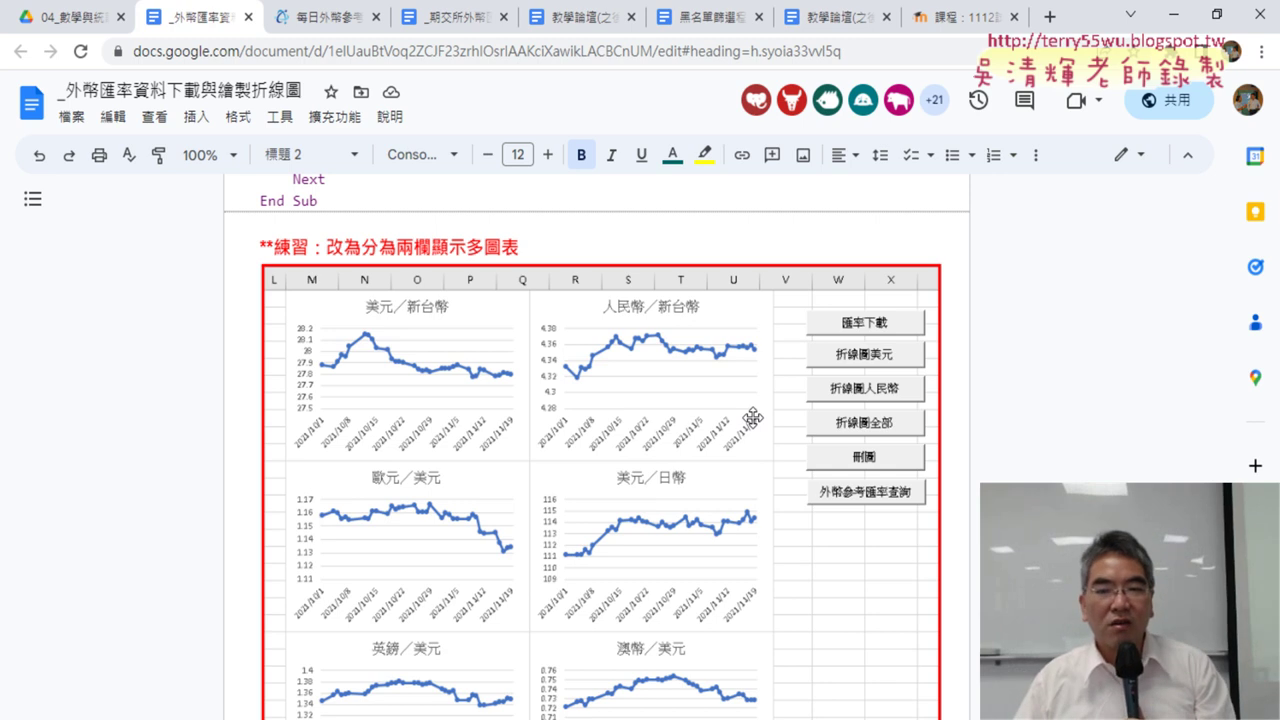
{"action": "scroll", "coordinate": [920, 554], "scroll_direction": "down", "scroll_amount": 4}
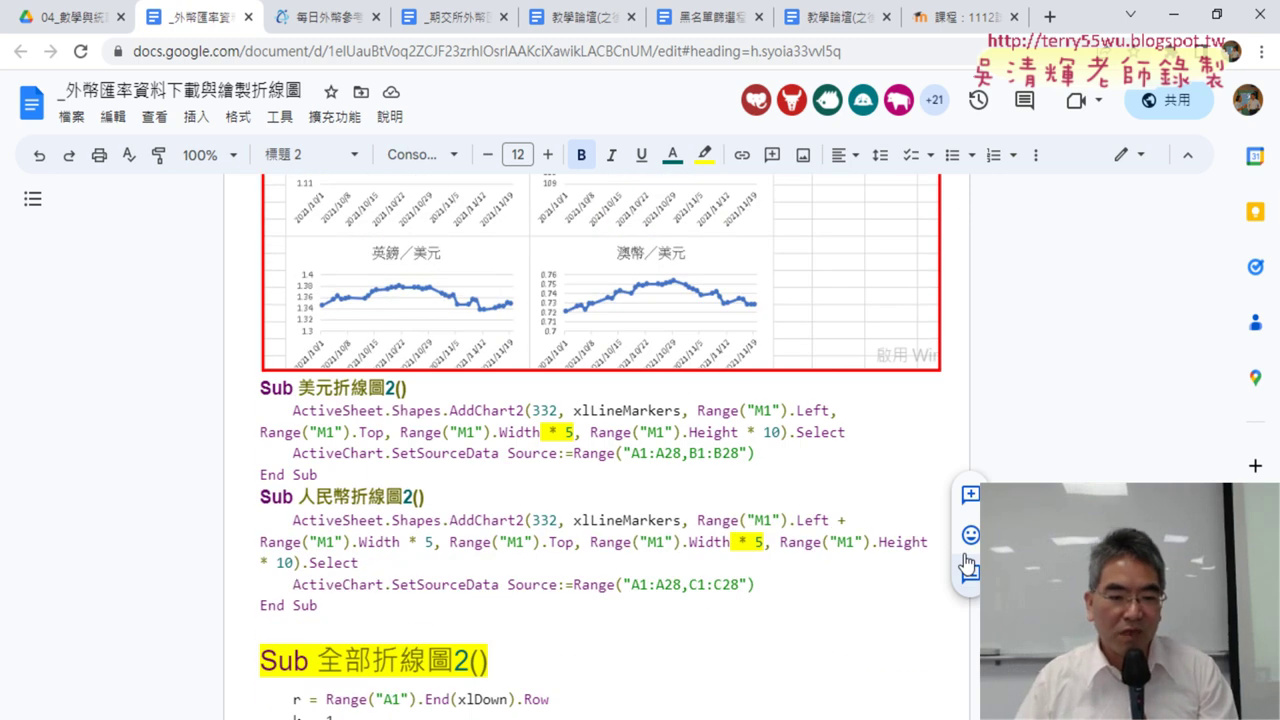
{"action": "scroll", "coordinate": [965, 560], "scroll_direction": "down", "scroll_amount": 3}
{"action": "scroll", "coordinate": [960, 555], "scroll_direction": "down", "scroll_amount": 2}
{"action": "scroll", "coordinate": [950, 550], "scroll_direction": "down", "scroll_amount": 3}
{"action": "scroll", "coordinate": [932, 535], "scroll_direction": "up", "scroll_amount": 5}
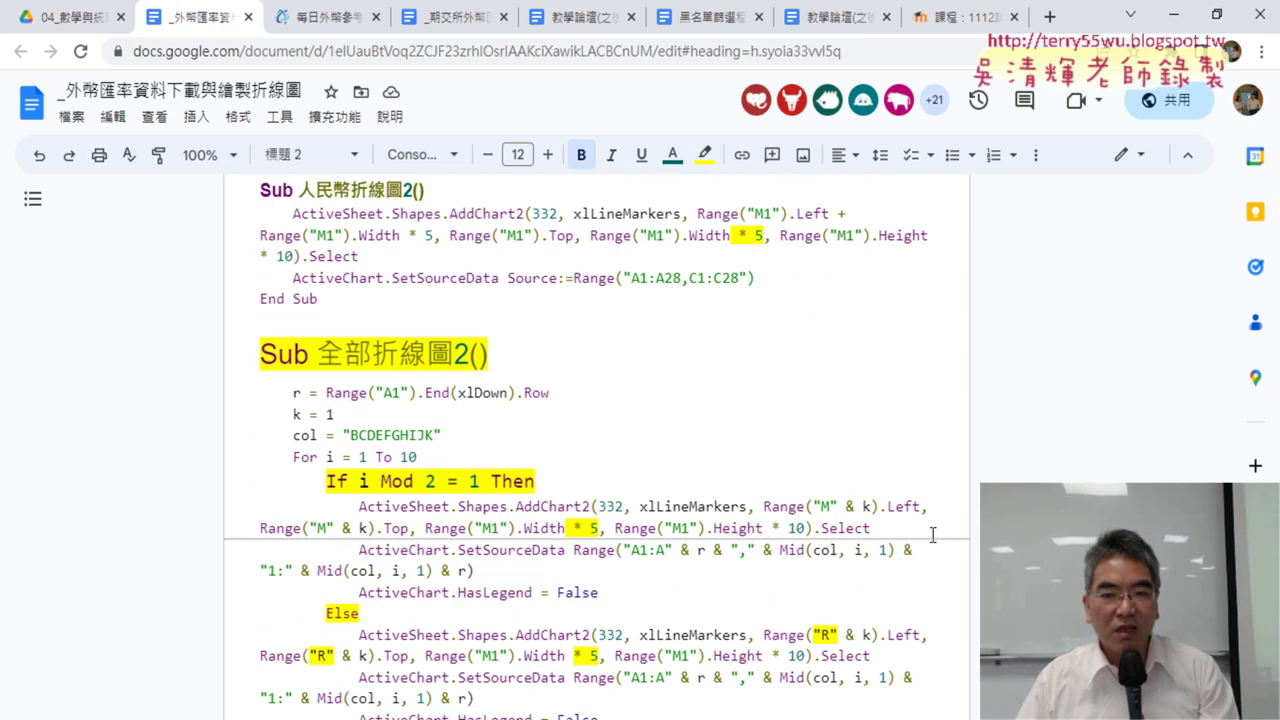
{"action": "scroll", "coordinate": [932, 535], "scroll_direction": "up", "scroll_amount": 10}
{"action": "scroll", "coordinate": [932, 535], "scroll_direction": "up", "scroll_amount": 10}
{"action": "scroll", "coordinate": [932, 535], "scroll_direction": "up", "scroll_amount": 10}
{"action": "scroll", "coordinate": [932, 535], "scroll_direction": "up", "scroll_amount": 10}
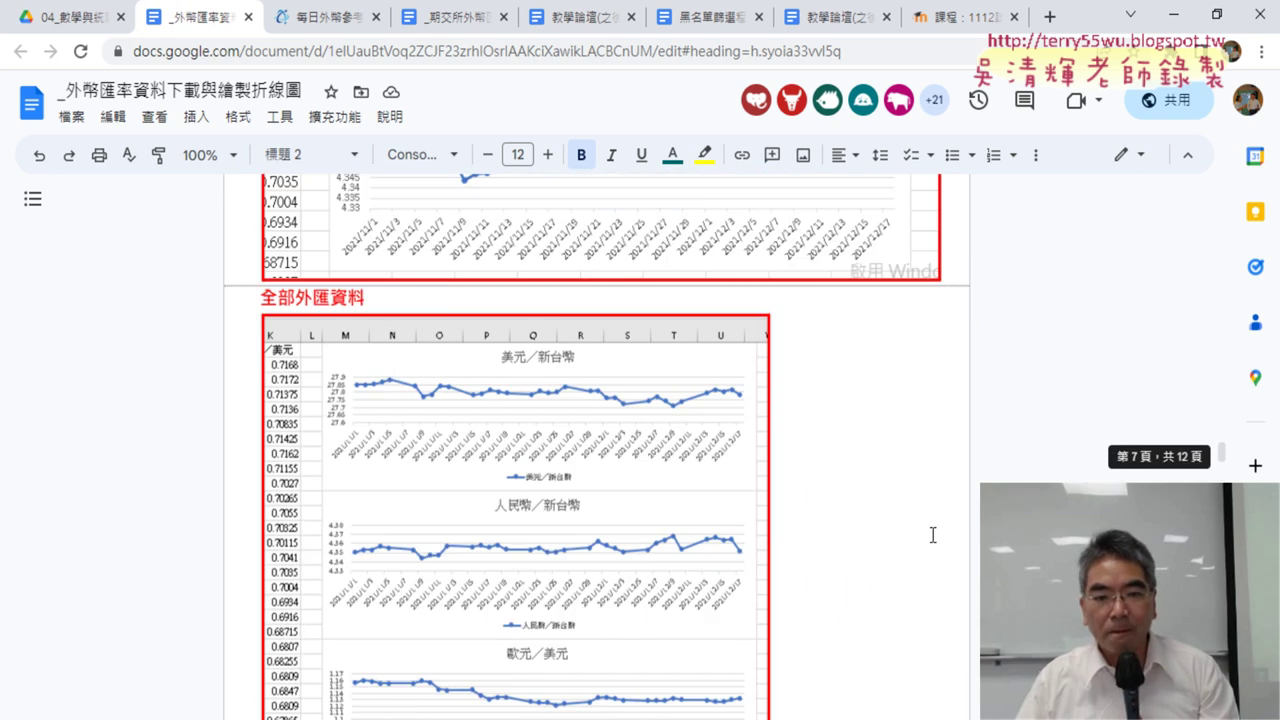
{"action": "scroll", "coordinate": [932, 535], "scroll_direction": "up", "scroll_amount": 10}
{"action": "scroll", "coordinate": [932, 535], "scroll_direction": "up", "scroll_amount": 10}
{"action": "scroll", "coordinate": [932, 535], "scroll_direction": "up", "scroll_amount": 10}
{"action": "scroll", "coordinate": [932, 538], "scroll_direction": "up", "scroll_amount": 10}
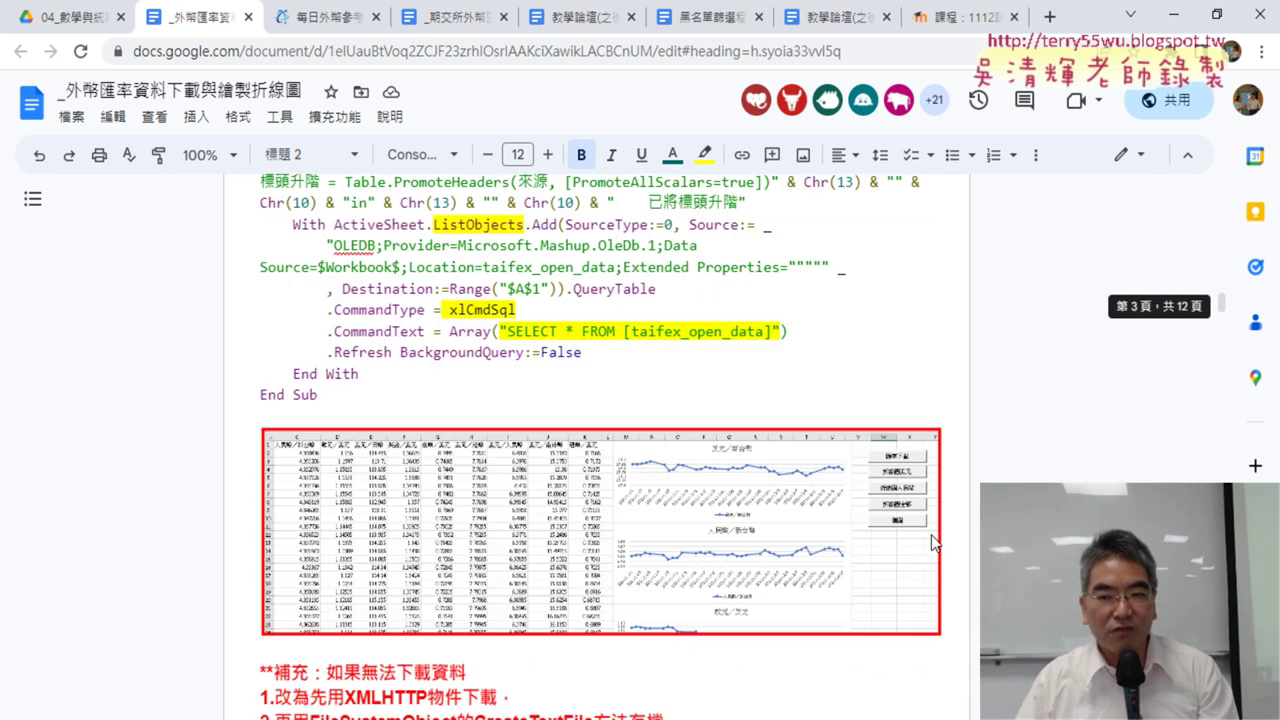
{"action": "scroll", "coordinate": [932, 541], "scroll_direction": "up", "scroll_amount": 10}
{"action": "scroll", "coordinate": [932, 541], "scroll_direction": "up", "scroll_amount": 10}
{"action": "scroll", "coordinate": [932, 541], "scroll_direction": "up", "scroll_amount": 10}
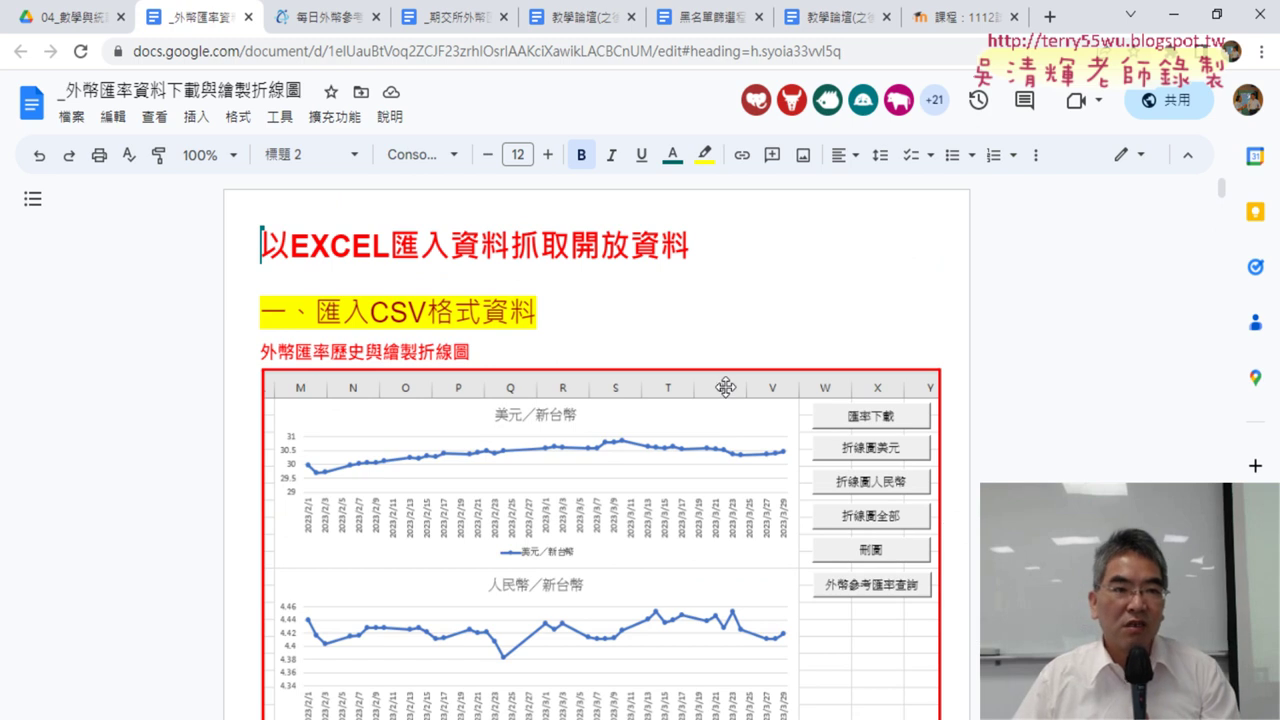
Open the 期末專題報告(6/10) assignment from the Moodle course page and scroll to its requirements.
{"action": "left_click", "coordinate": [975, 17]}
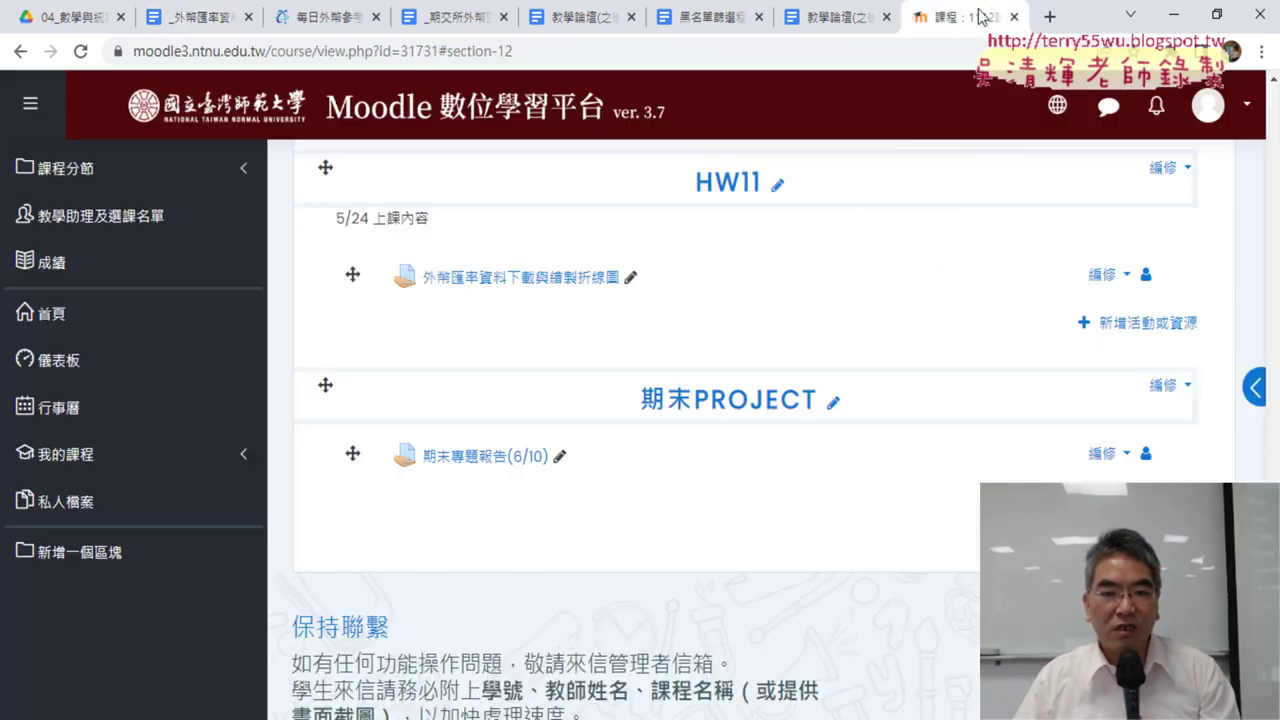
{"action": "left_click", "coordinate": [495, 462]}
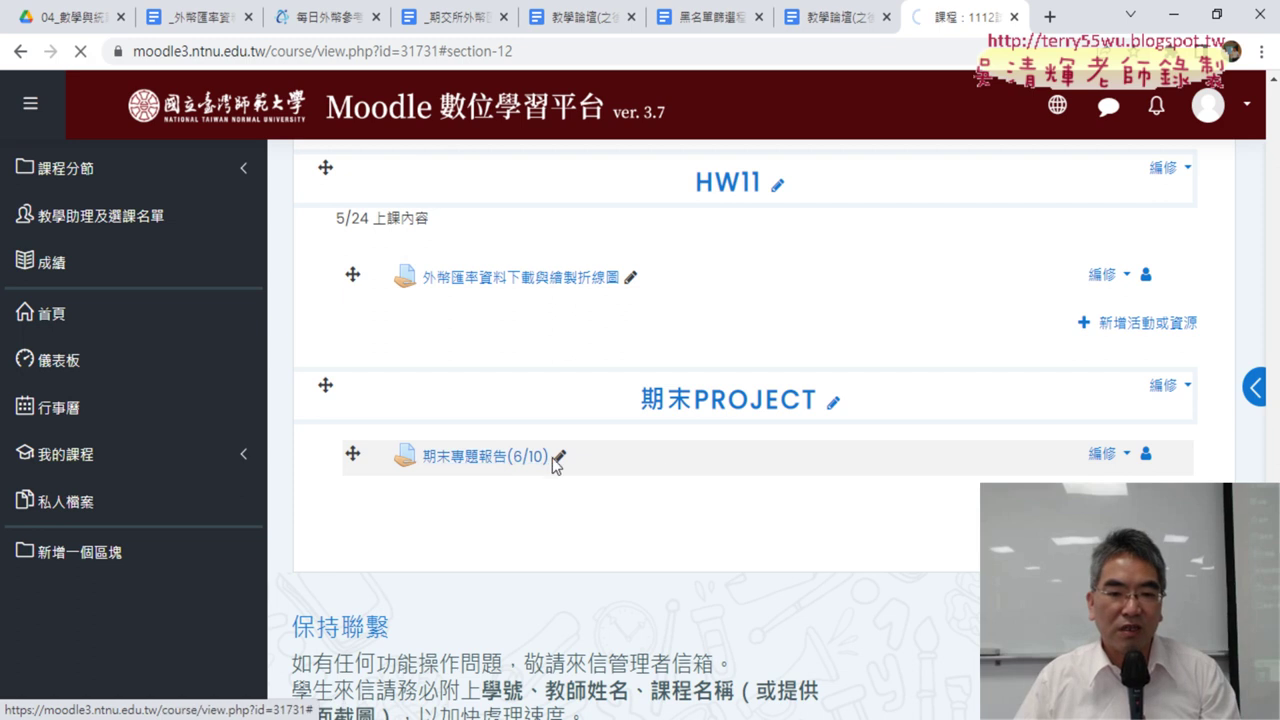
{"action": "scroll", "coordinate": [781, 497], "scroll_direction": "down", "scroll_amount": 1}
{"action": "scroll", "coordinate": [781, 497], "scroll_direction": "down", "scroll_amount": 3}
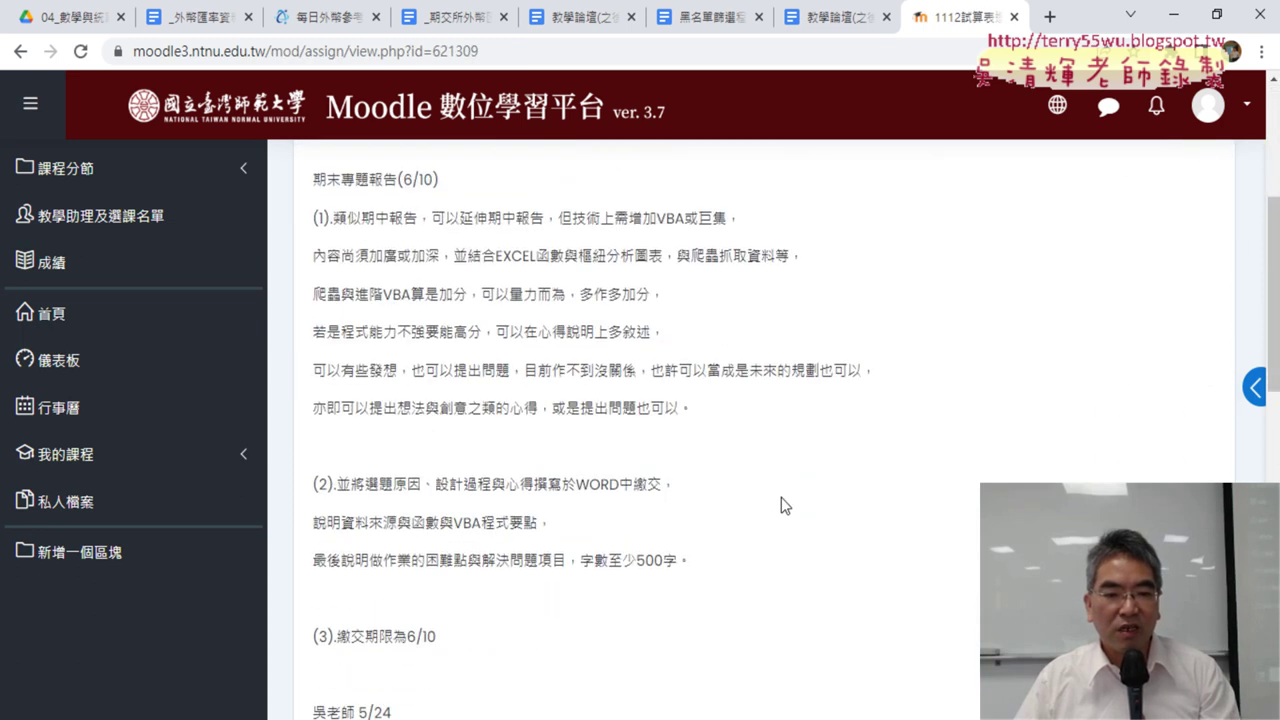